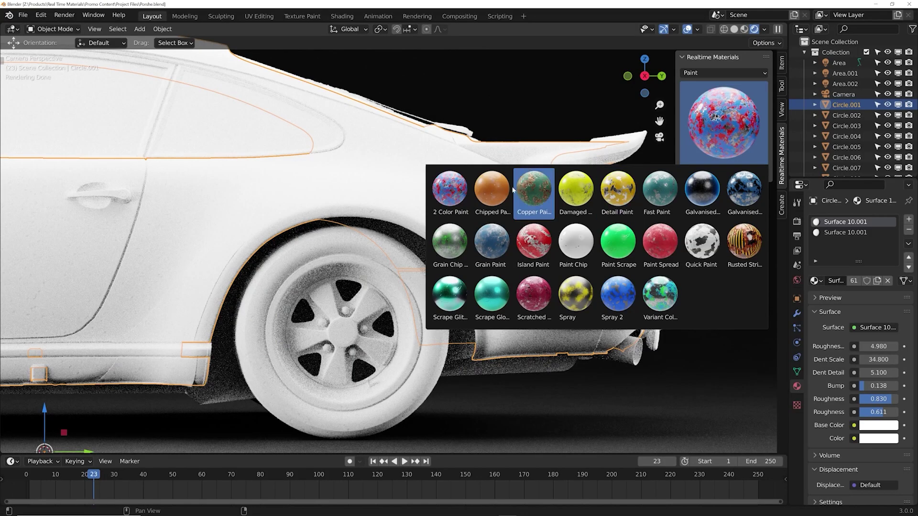
# Step: Add the Chipped Paint material from the Paint category to the selected car body panel
pyautogui.click(495, 191)
pyautogui.click(700, 173)
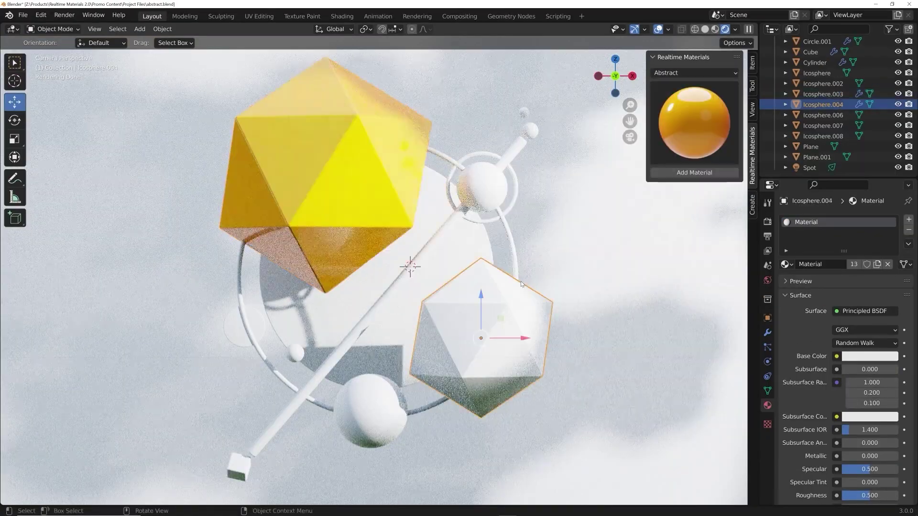
# Step: Open the Abstract material presets for the white icosahedron and for the plane in the abstract scene
pyautogui.click(688, 140)
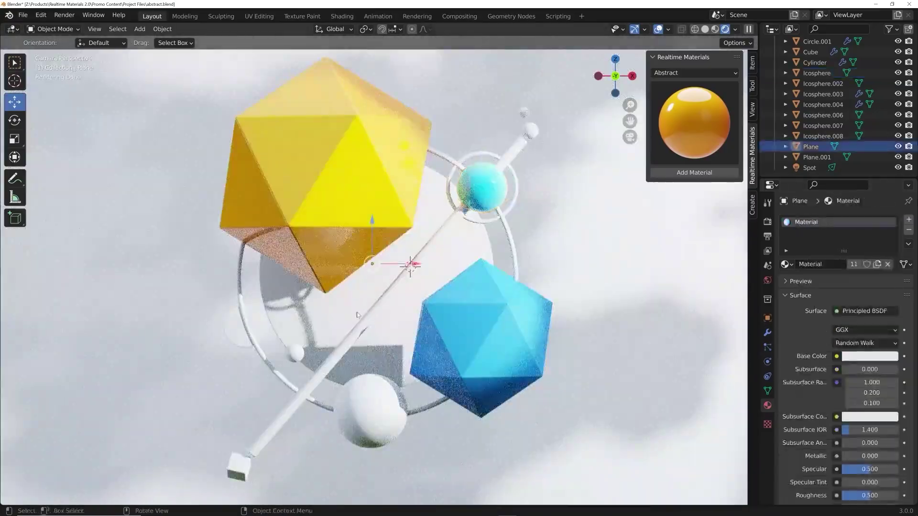
pyautogui.click(694, 125)
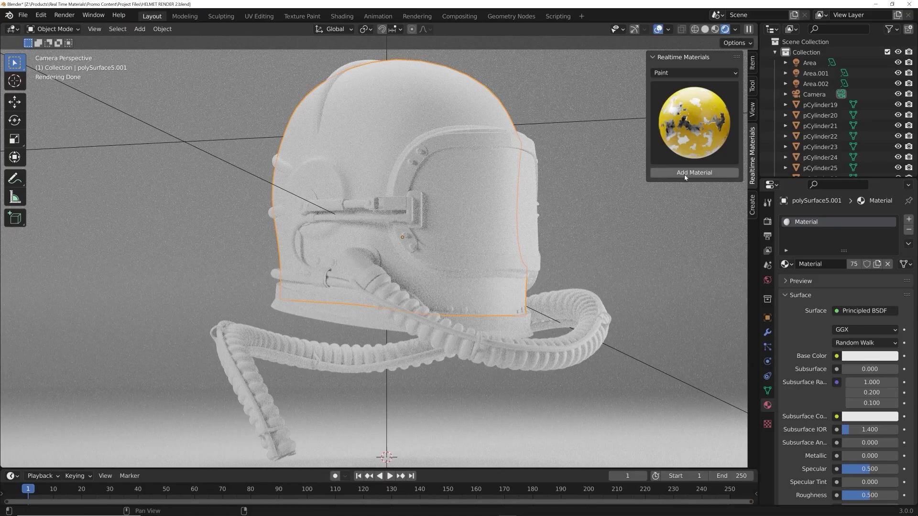
# Step: Add the Detail Paint material to the helmet shell and change both of its paint colors to orange
pyautogui.click(695, 173)
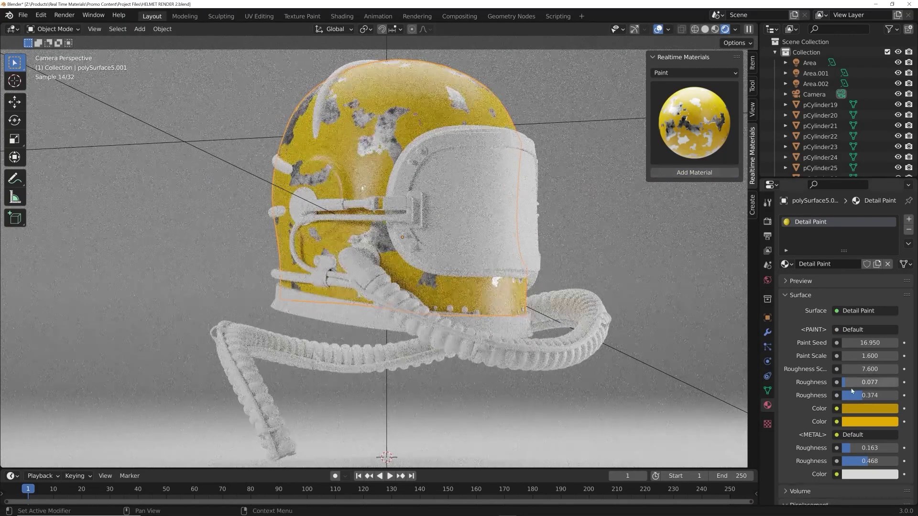
pyautogui.click(857, 411)
pyautogui.click(828, 321)
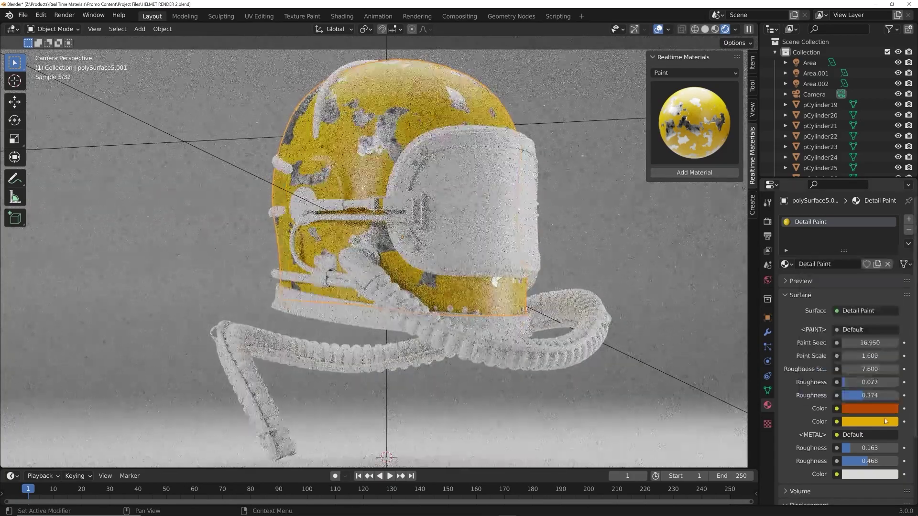
pyautogui.click(860, 409)
pyautogui.click(835, 344)
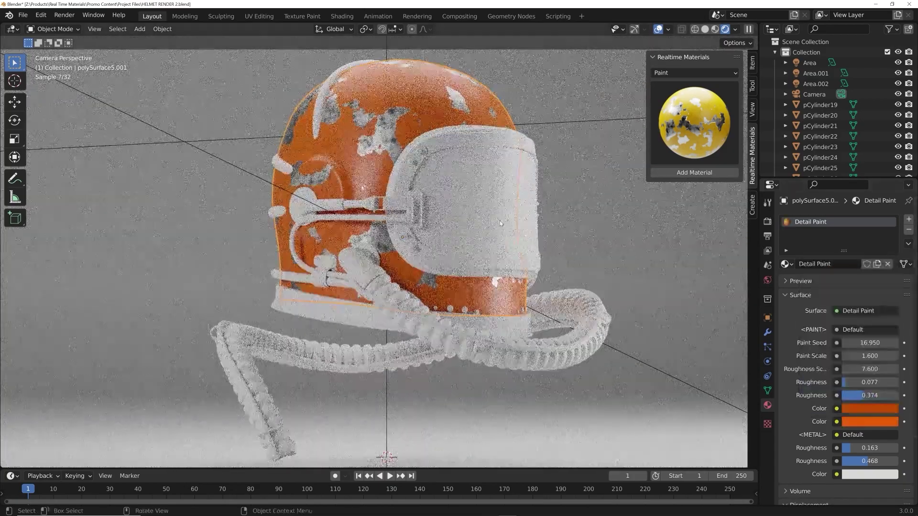
# Step: Select the helmet visor and add the Master Glass material from the Glass category to it
pyautogui.click(517, 162)
pyautogui.click(673, 73)
pyautogui.click(669, 108)
pyautogui.click(694, 123)
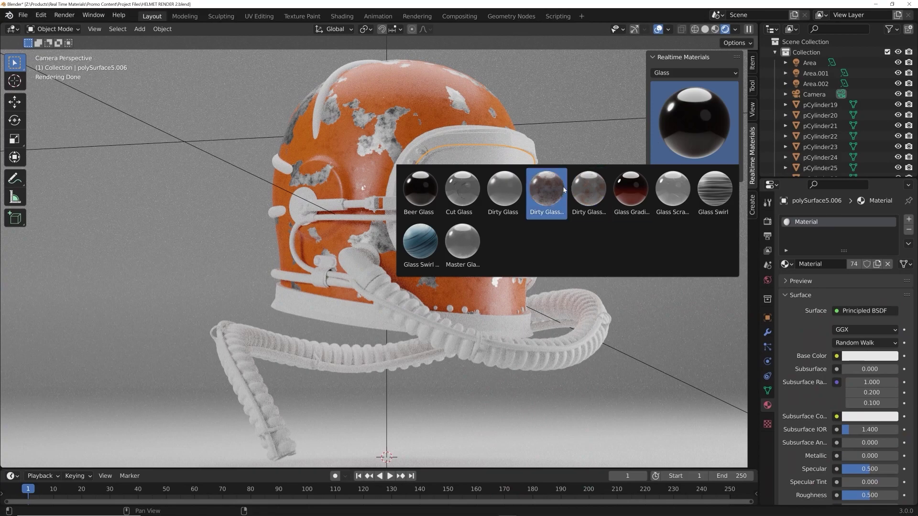
pyautogui.click(474, 237)
pyautogui.click(673, 171)
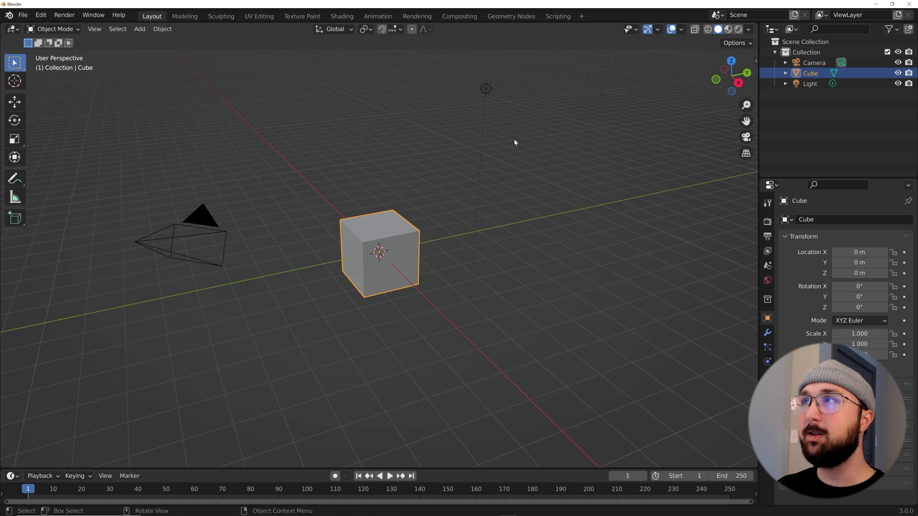
# Step: Delete the default camera, cube and light from the new scene
pyautogui.moveTo(515, 142); pyautogui.dragTo(504, 152, button='middle')
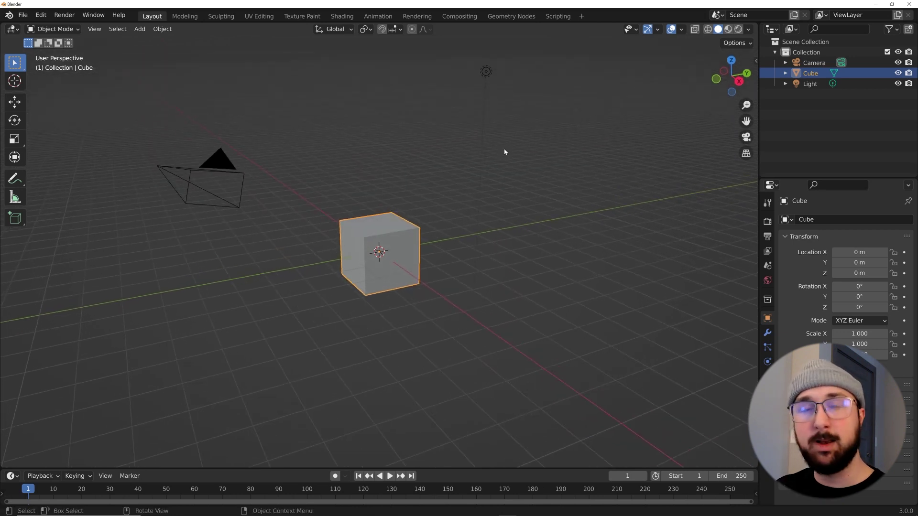
pyautogui.moveTo(522, 105); pyautogui.dragTo(148, 312)
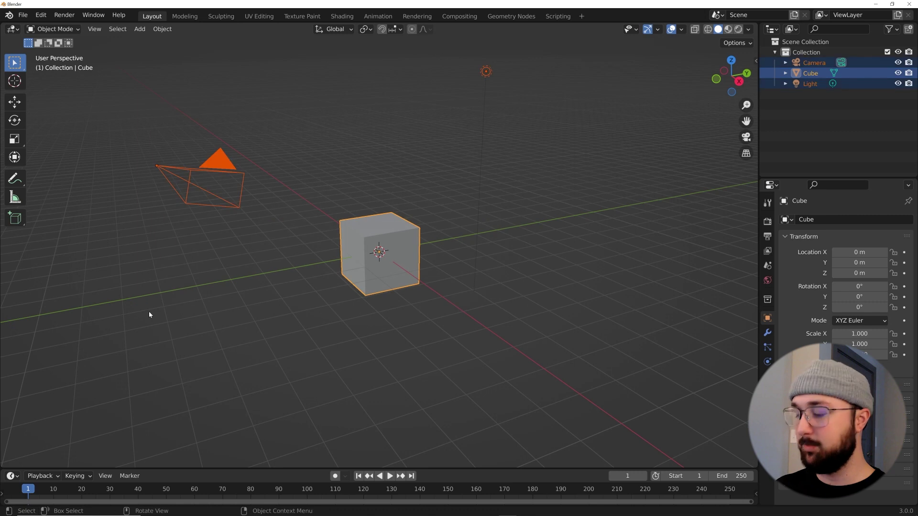
pyautogui.press('Delete')
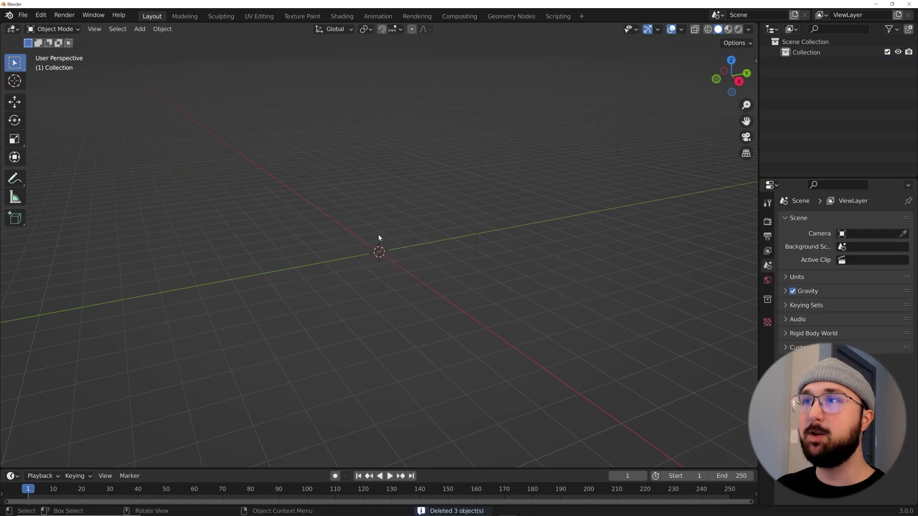
# Step: Add a text object at the origin of the empty scene
pyautogui.hotkey('shift', 'a')
pyautogui.moveTo(377, 236)
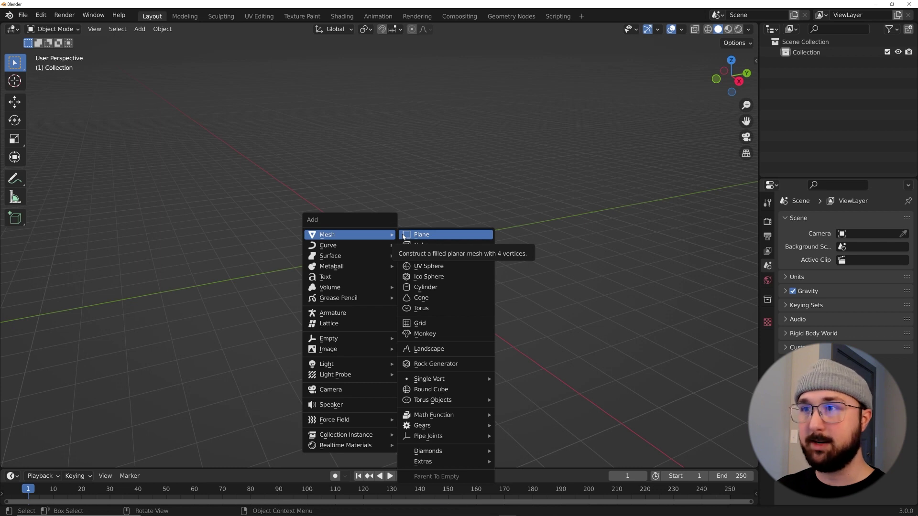
pyautogui.click(326, 277)
pyautogui.moveTo(326, 271); pyautogui.dragTo(417, 319, button='middle')
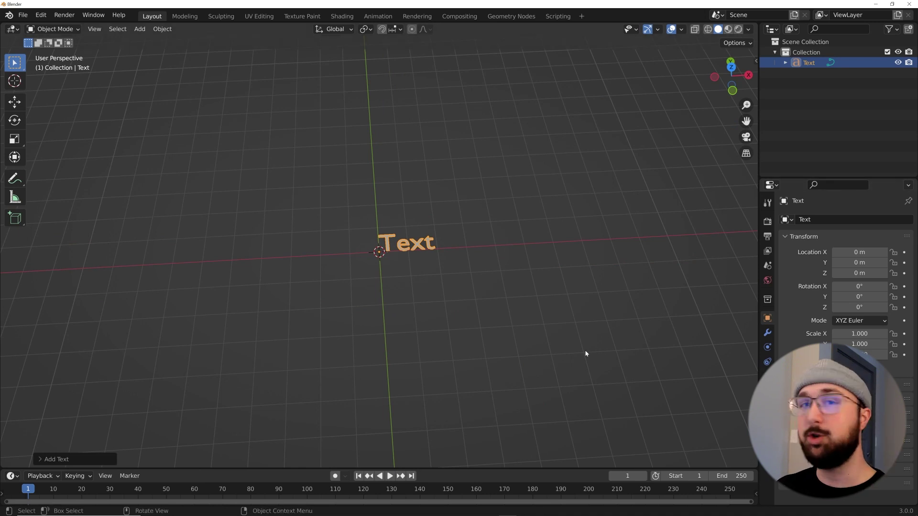
# Step: Replace the text object's default wording with "TEXT" in capitals
pyautogui.scroll(2, 539, 329)
pyautogui.press('Tab')
pyautogui.press('BackSpace')
pyautogui.press('BackSpace')
pyautogui.press('BackSpace')
pyautogui.press('BackSpace')
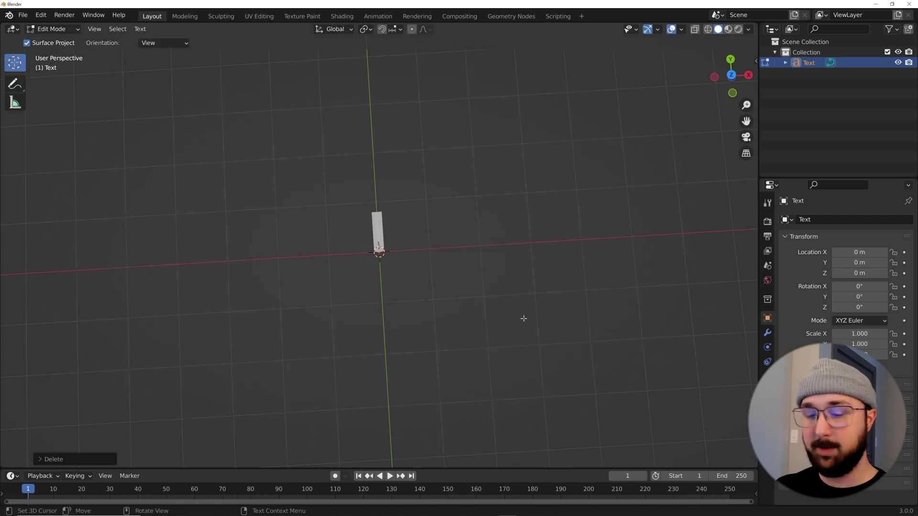
pyautogui.write('TEXT')
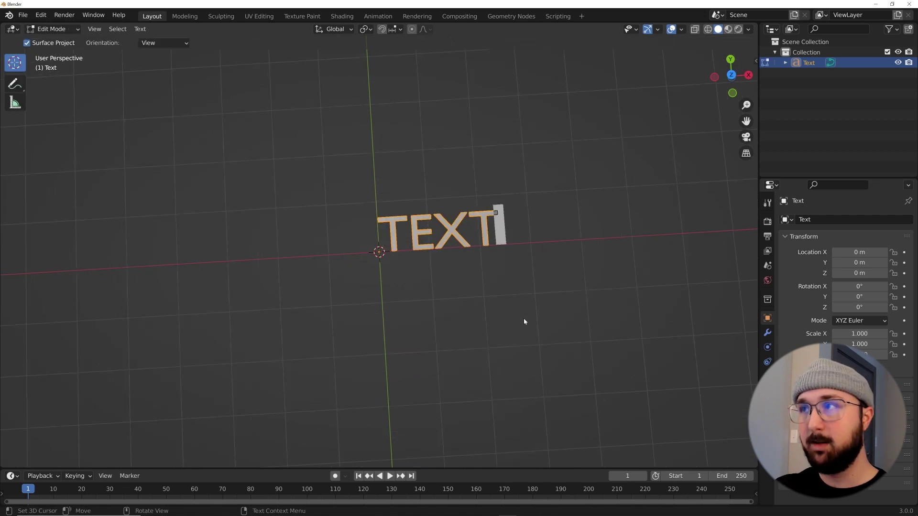
pyautogui.press('Tab')
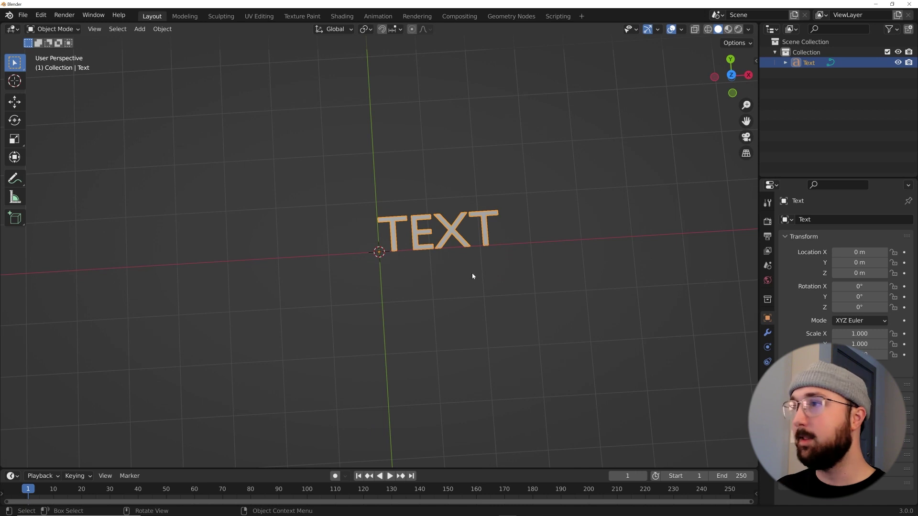
# Step: Extend the text object's wording to read "TEXT TEXT TEXT" on one line
pyautogui.press('Tab')
pyautogui.write('TEXT')
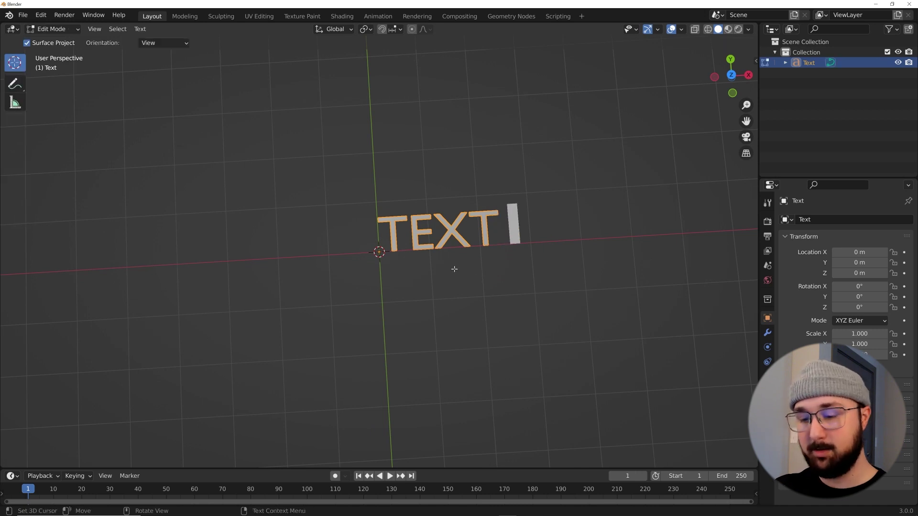
pyautogui.write(' TEXT TEXT')
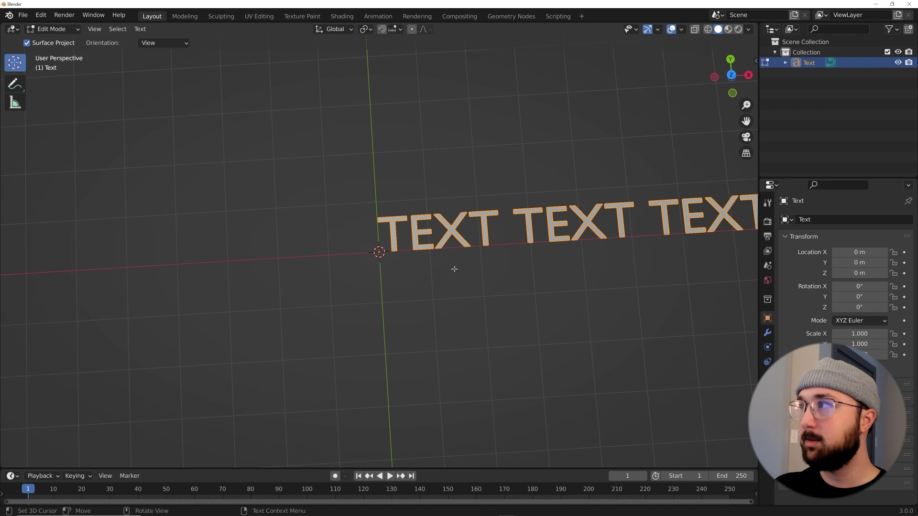
pyautogui.press('Tab')
pyautogui.moveTo(455, 272); pyautogui.dragTo(430, 268, button='middle')
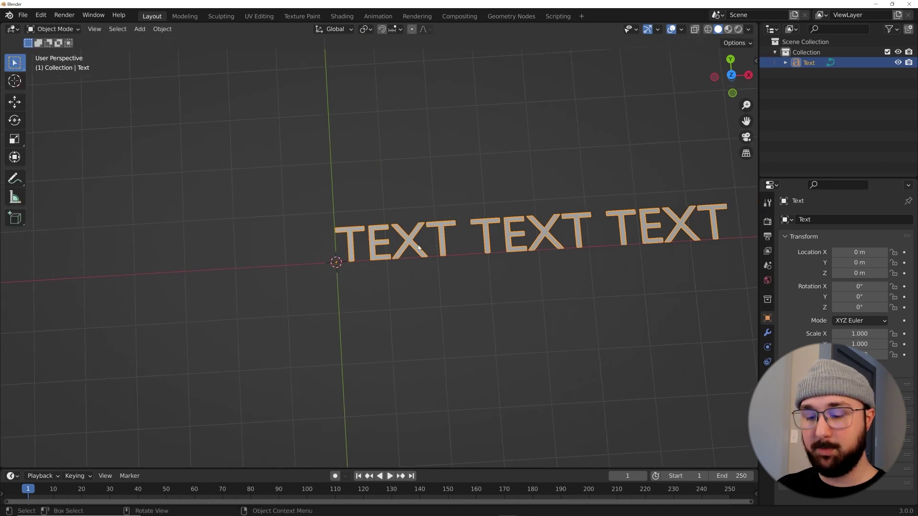
# Step: Make two linked duplicates of the text and stack them as rows beneath the original along the Y axis
pyautogui.hotkey('alt', 'd')
pyautogui.rightClick(93, 128)
pyautogui.click(15, 101)
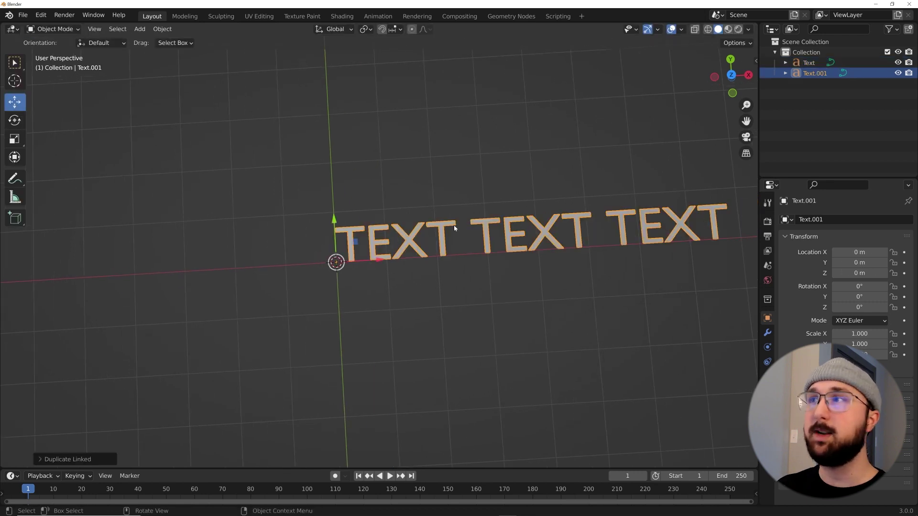
pyautogui.moveTo(336, 219); pyautogui.dragTo(340, 350)
pyautogui.hotkey('alt', 'd')
pyautogui.rightClick(338, 303)
pyautogui.keyDown('shift'); pyautogui.moveTo(550, 341); pyautogui.dragTo(458, 341, button='middle'); pyautogui.keyUp('shift')
# Step: Load Arial Black as the regular font of the original text row
pyautogui.click(493, 241)
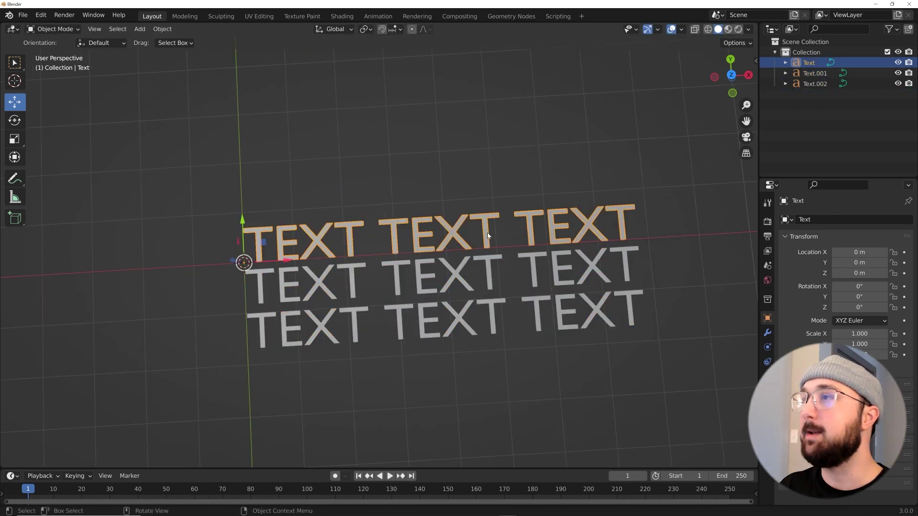
pyautogui.click(767, 376)
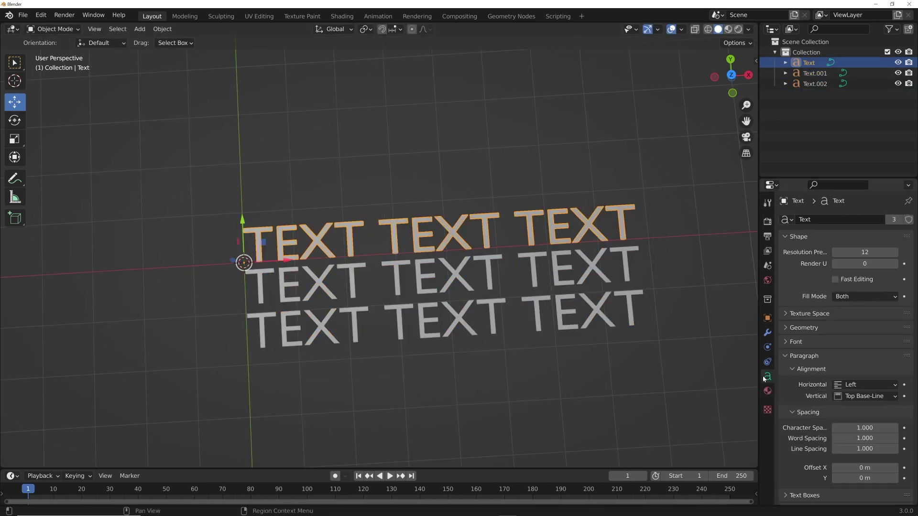
pyautogui.scroll(-1, 860, 378)
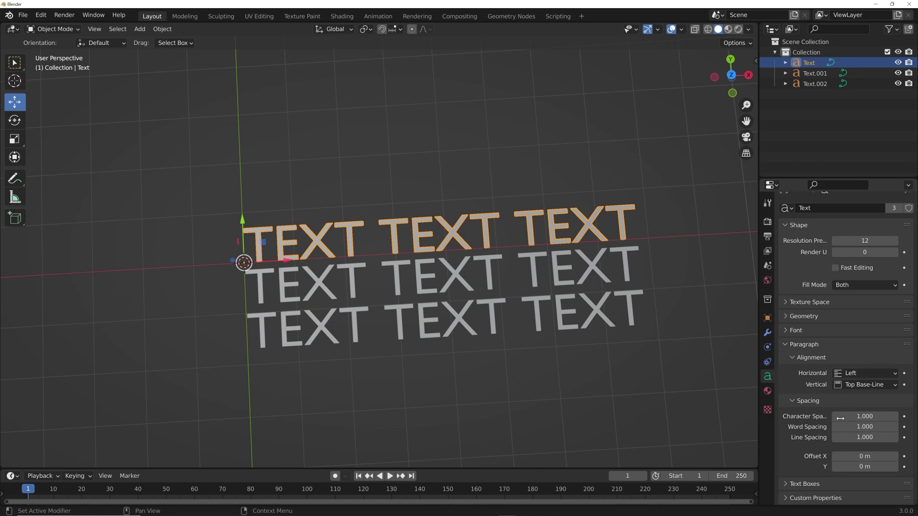
pyautogui.click(795, 331)
pyautogui.click(894, 347)
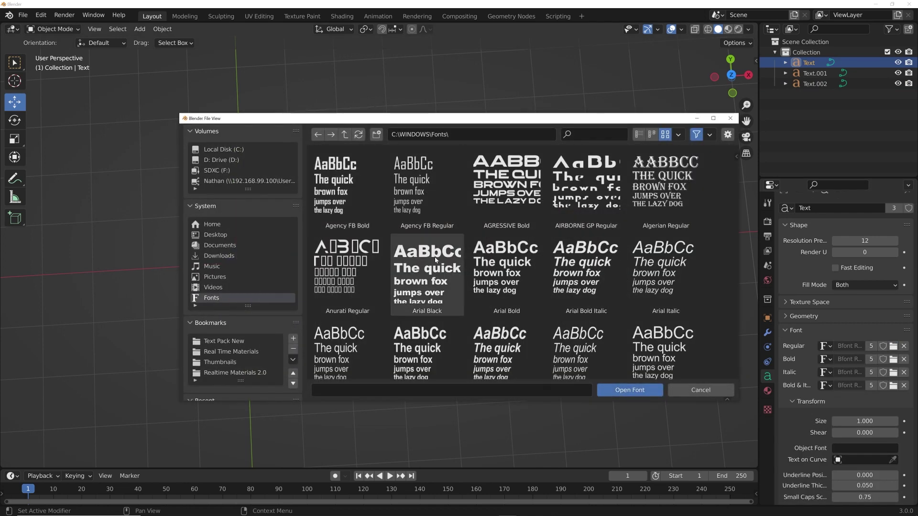
pyautogui.doubleClick(435, 259)
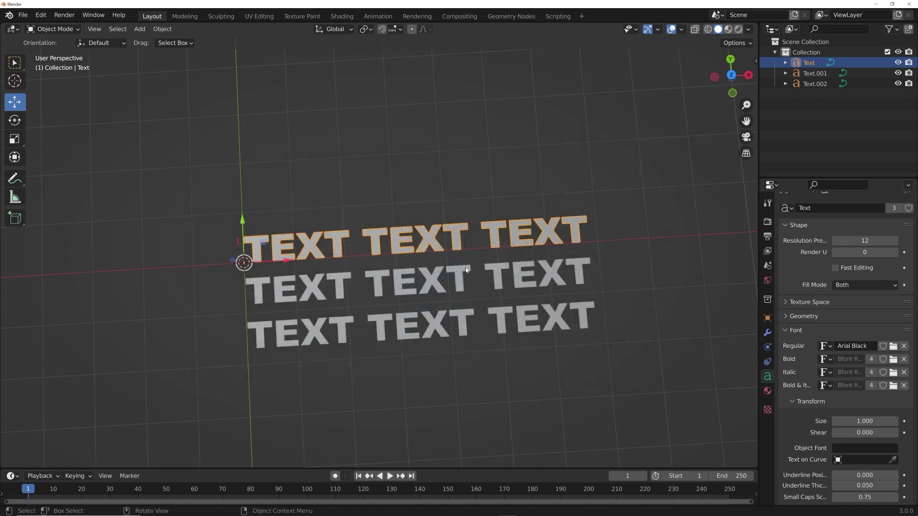
# Step: Switch the viewport to Material Preview shading and select the middle text row
pyautogui.moveTo(392, 269); pyautogui.dragTo(440, 246, button='middle')
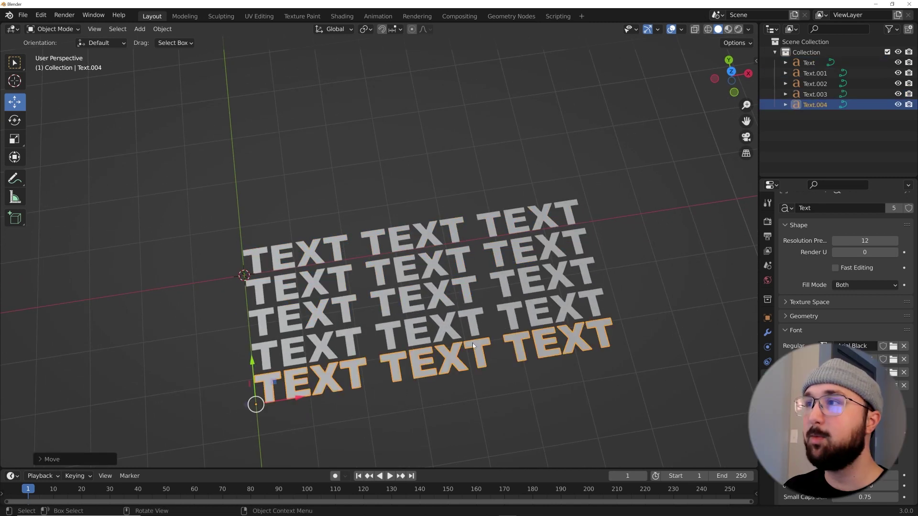
pyautogui.moveTo(431, 335); pyautogui.dragTo(460, 346, button='middle')
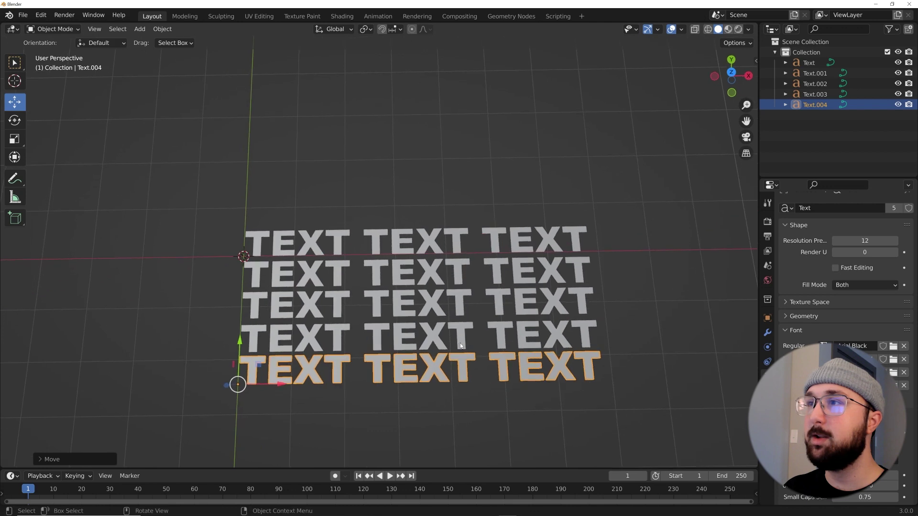
pyautogui.click(460, 346)
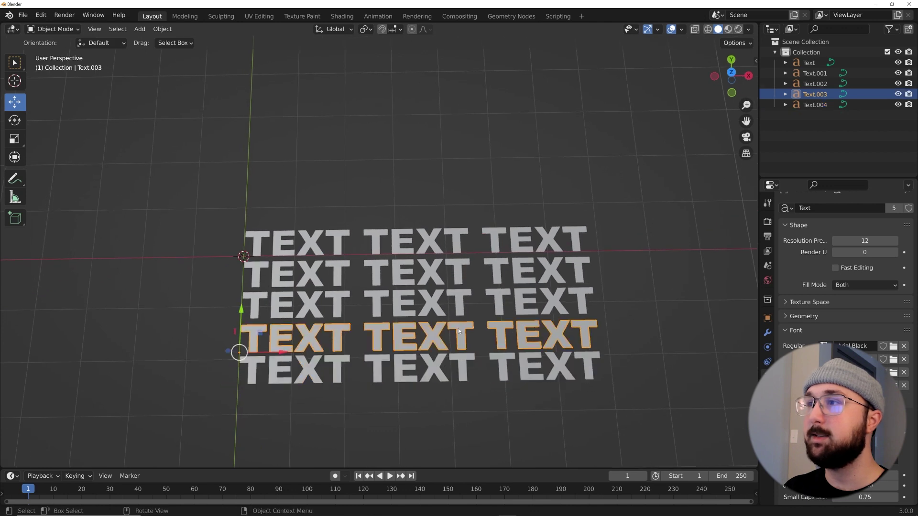
pyautogui.click(728, 29)
pyautogui.moveTo(524, 220); pyautogui.dragTo(467, 303, button='middle')
pyautogui.click(466, 300)
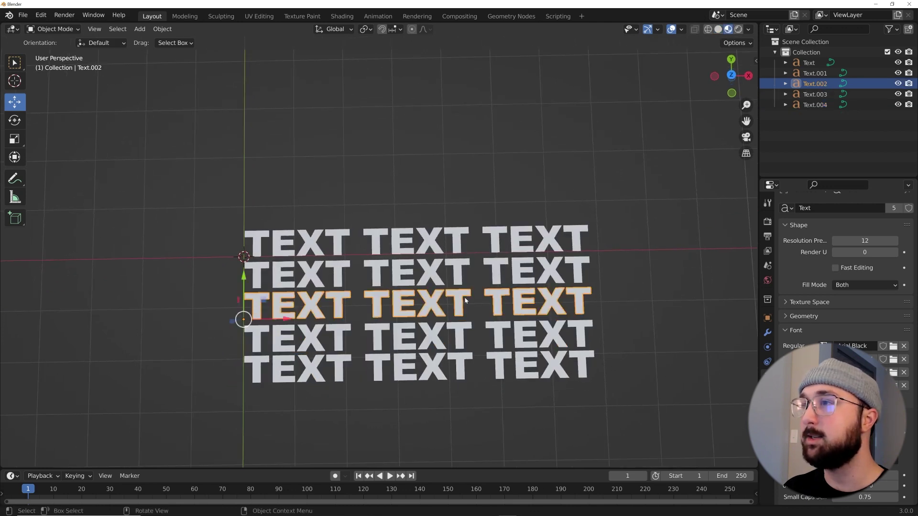
# Step: Create a new material on the text with an Emission surface and set its strength to 41.7
pyautogui.click(770, 390)
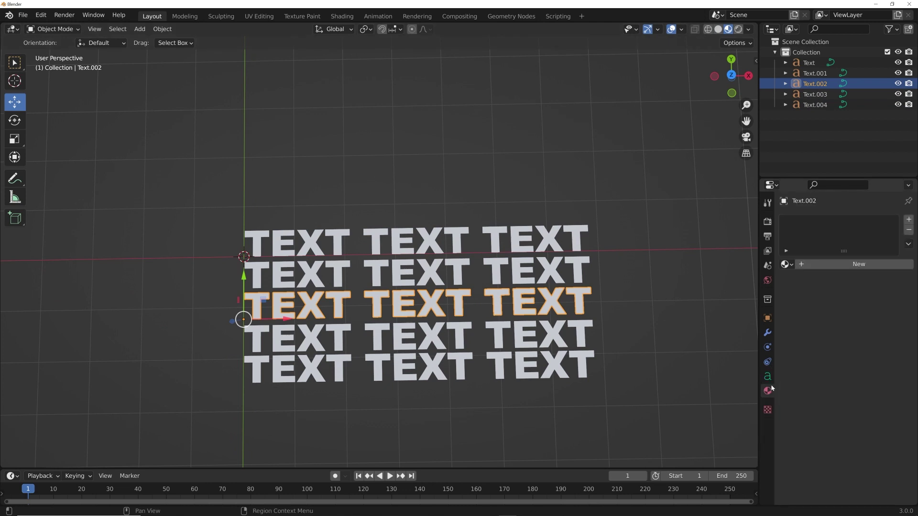
pyautogui.click(849, 264)
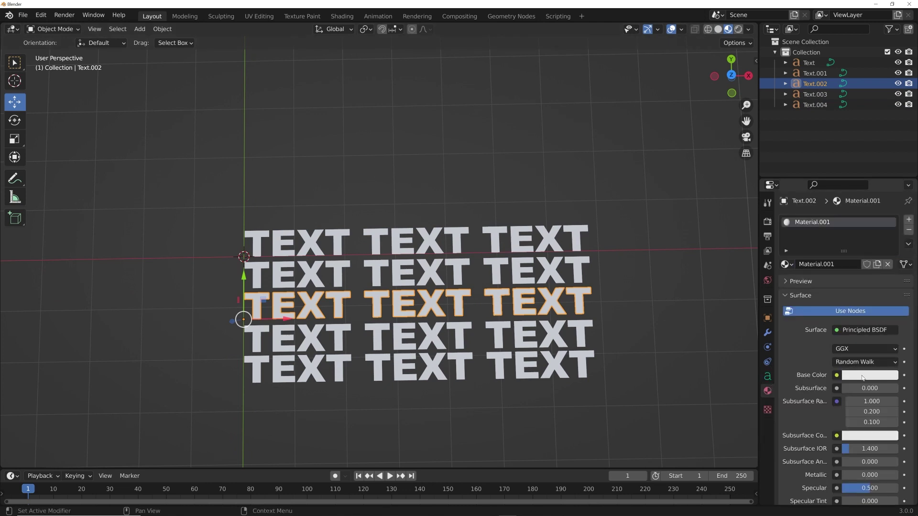
pyautogui.click(848, 334)
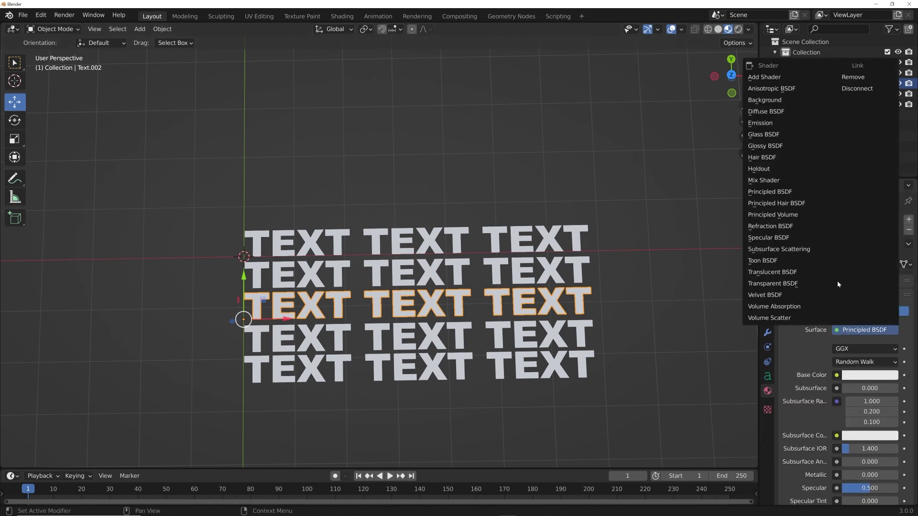
pyautogui.click(767, 125)
pyautogui.moveTo(868, 362); pyautogui.dragTo(899, 362)
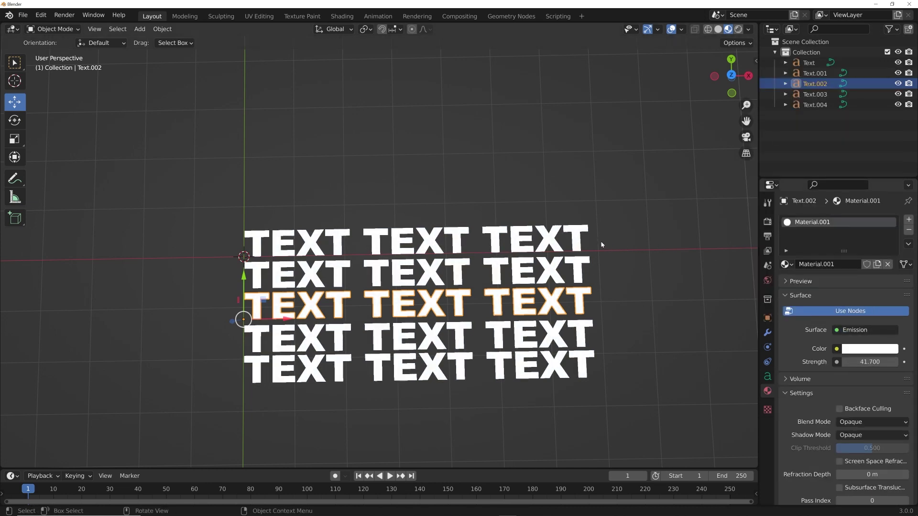
# Step: Switch the viewport to the front orthographic view
pyautogui.press('`')
pyautogui.click(547, 207)
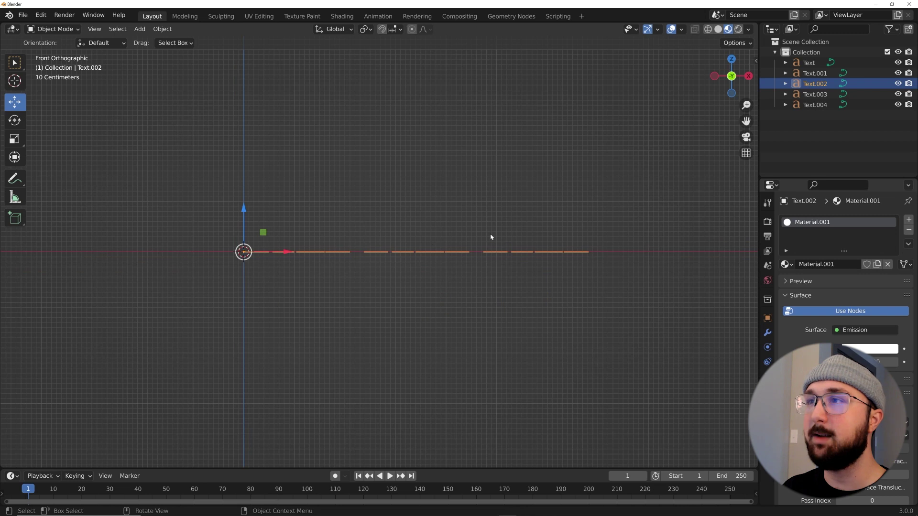
pyautogui.press('`')
pyautogui.click(447, 204)
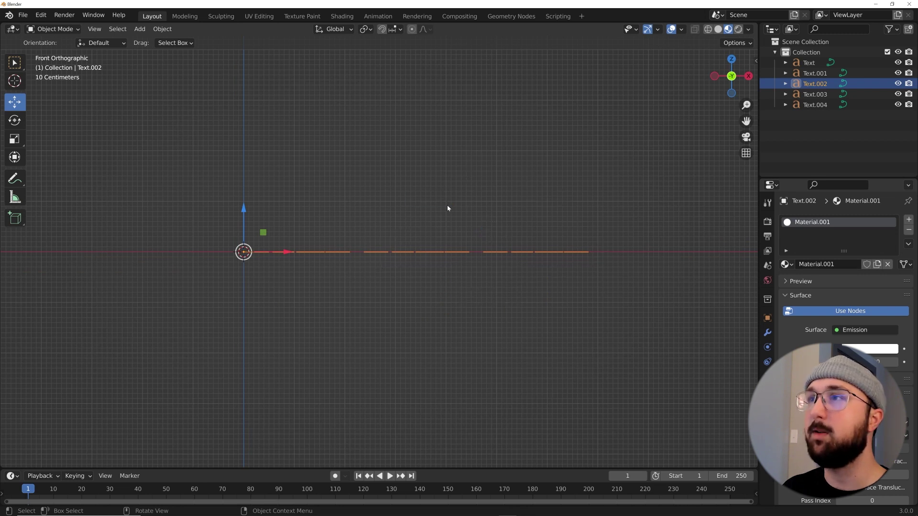
# Step: Add a camera at the world origin and raise it straight up along Z above the text rows
pyautogui.press('`')
pyautogui.click(446, 199)
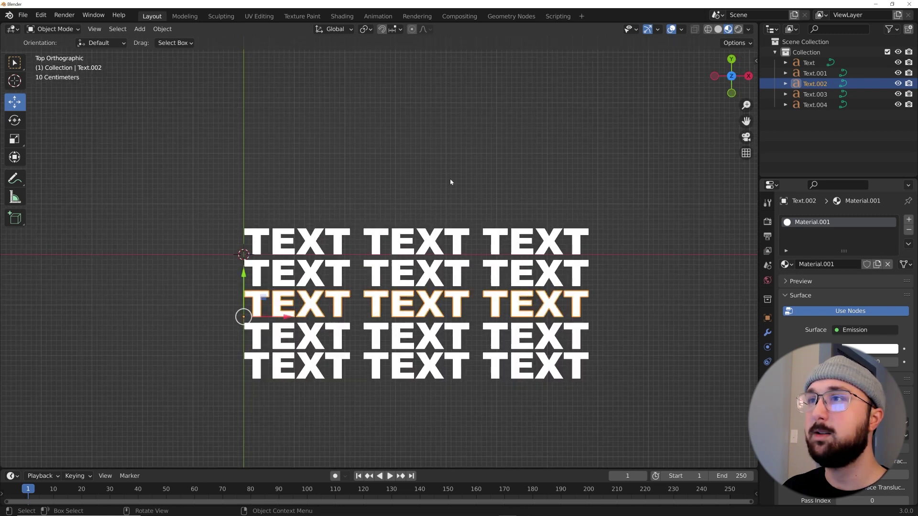
pyautogui.hotkey('shift', 'a')
pyautogui.click(412, 292)
pyautogui.moveTo(412, 292); pyautogui.dragTo(289, 223, button='middle')
pyautogui.press('g')
pyautogui.press('z')
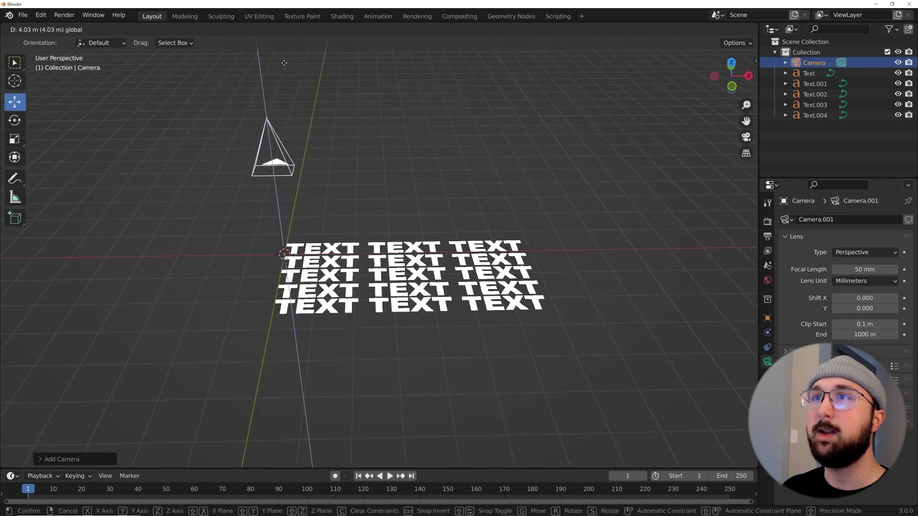
pyautogui.click(349, 123)
# Step: Look through the camera, pull it back along its viewing axis and shift it over the text block until all five rows fit the frame height
pyautogui.moveTo(348, 123); pyautogui.dragTo(369, 258, button='middle')
pyautogui.scroll(5, 369, 257)
pyautogui.press('KP_0')
pyautogui.scroll(-4, 369, 259)
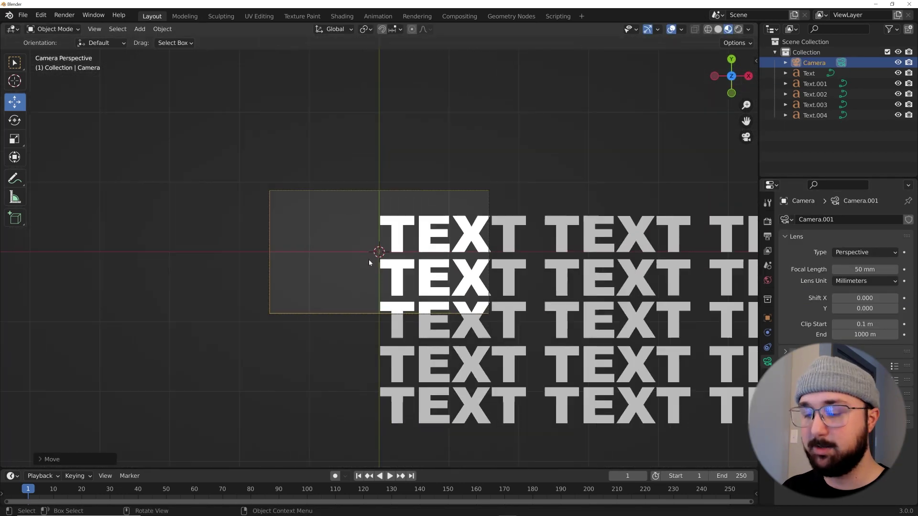
pyautogui.press('g')
pyautogui.press('z')
pyautogui.press('z')
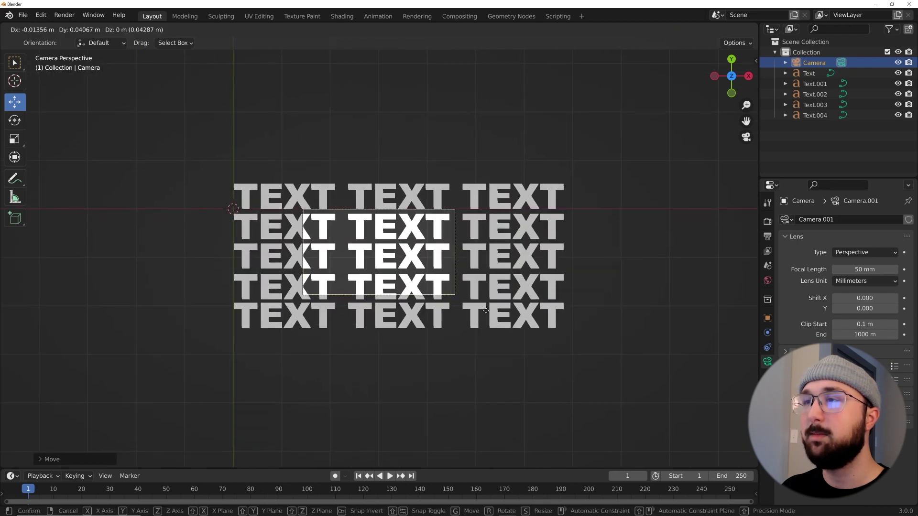
pyautogui.click(497, 335)
pyautogui.scroll(5, 499, 332)
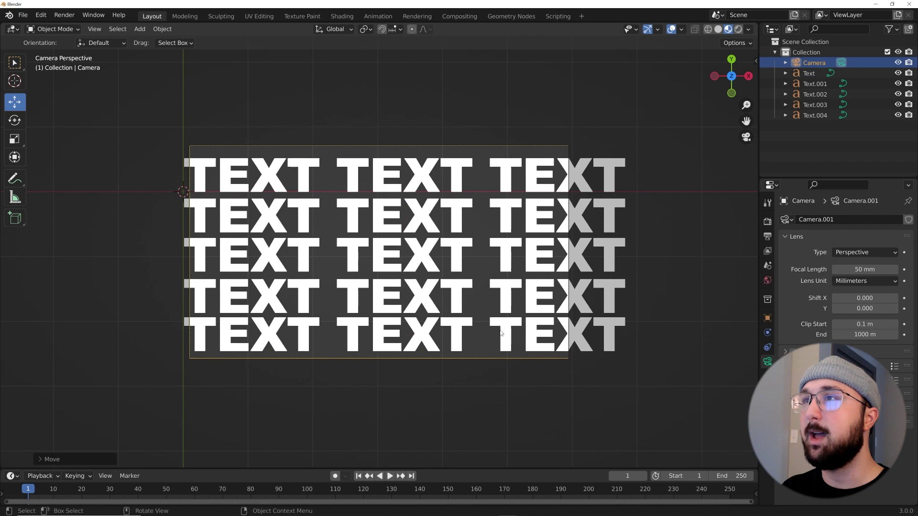
# Step: Shift the camera sideways and vertically so the rows are centred and the outermost letters are cropped equally at both frame edges
pyautogui.press('g')
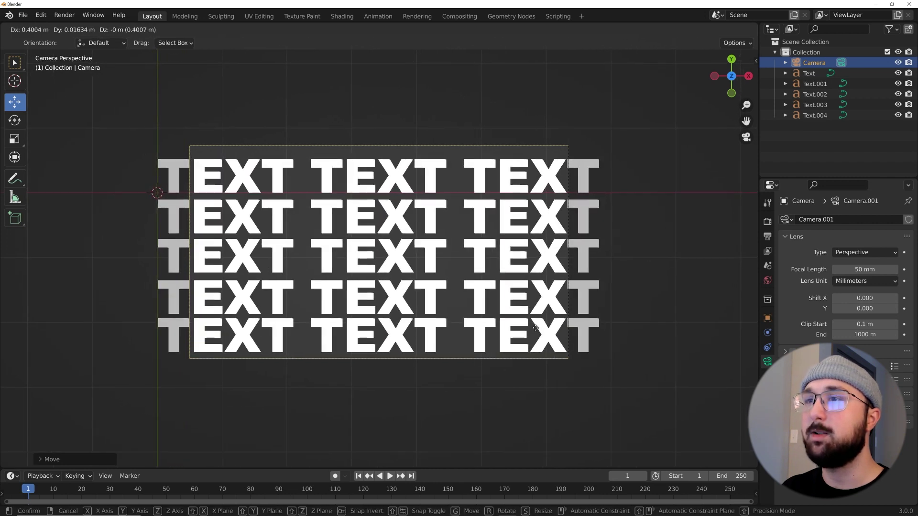
pyautogui.click(536, 330)
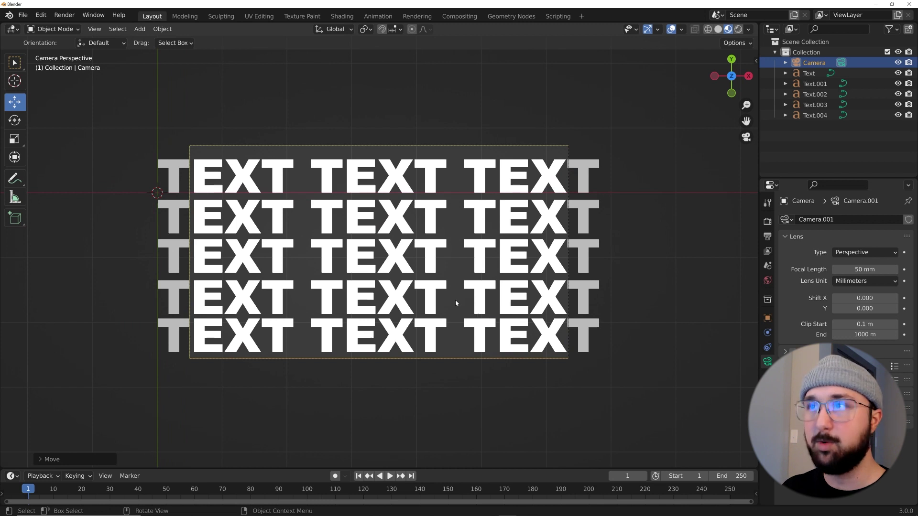
pyautogui.scroll(1, 456, 301)
pyautogui.press('g')
pyautogui.click(456, 320)
# Step: Switch the viewport to Rendered shading and set the world background color to black
pyautogui.click(739, 30)
pyautogui.click(768, 222)
pyautogui.click(846, 220)
pyautogui.click(846, 220)
pyautogui.click(767, 280)
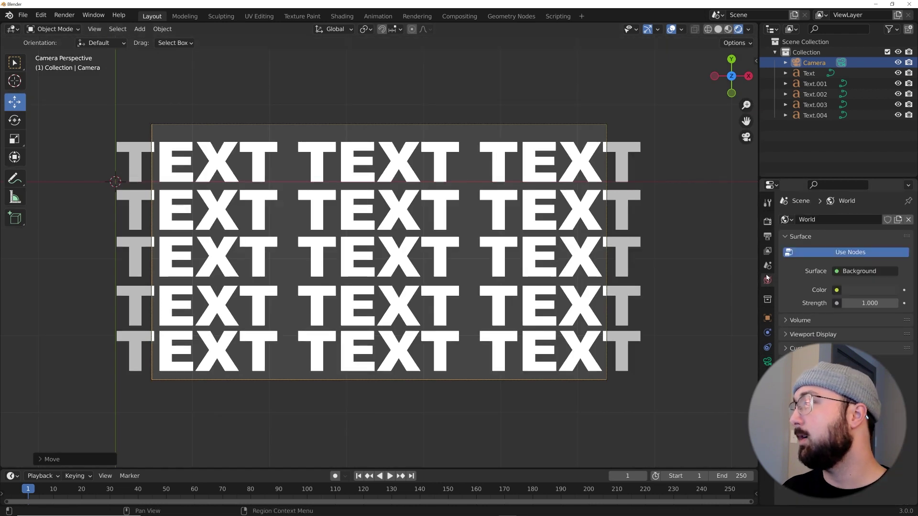
pyautogui.click(878, 290)
pyautogui.click(885, 216)
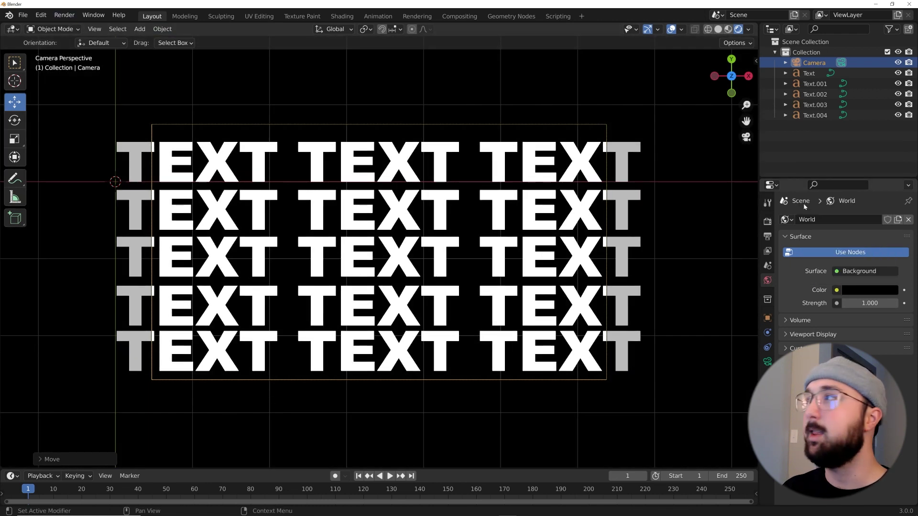
# Step: Set the output resolution to 1920 × 1080 px at 200% and render a still image
pyautogui.click(767, 222)
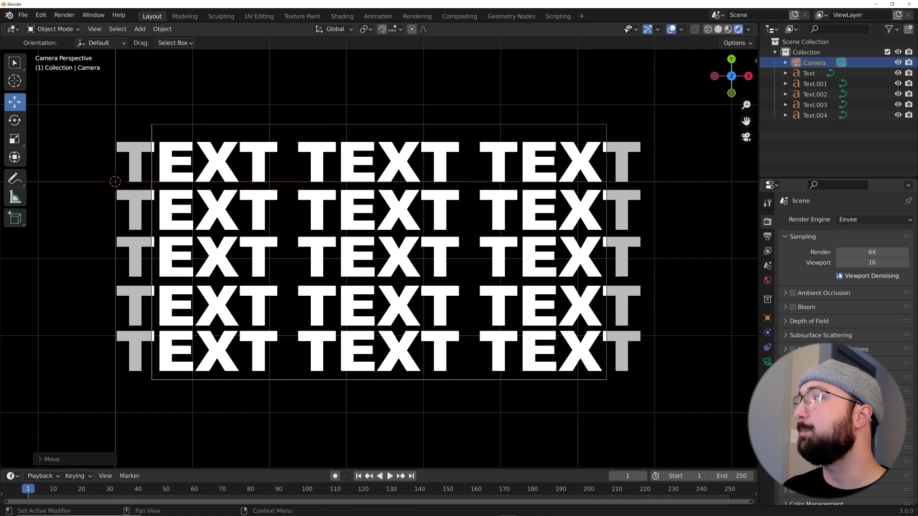
pyautogui.click(767, 236)
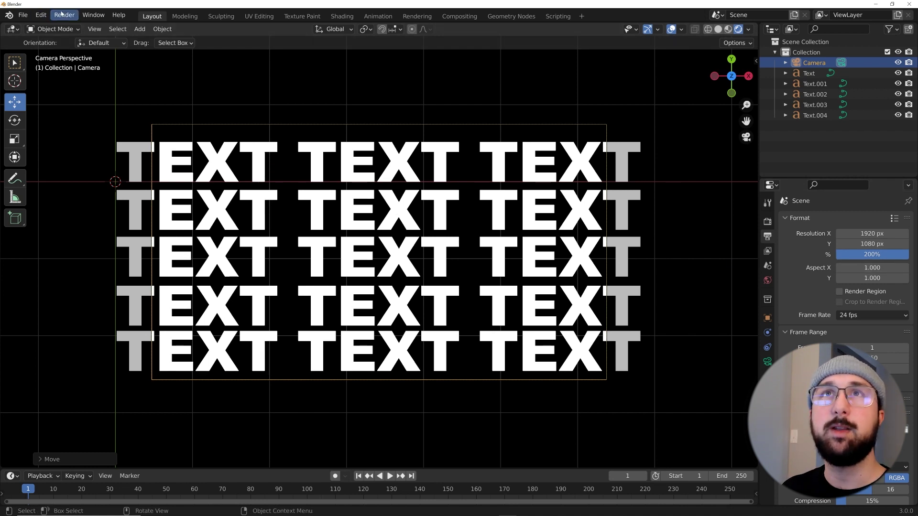
pyautogui.click(62, 14)
pyautogui.click(76, 27)
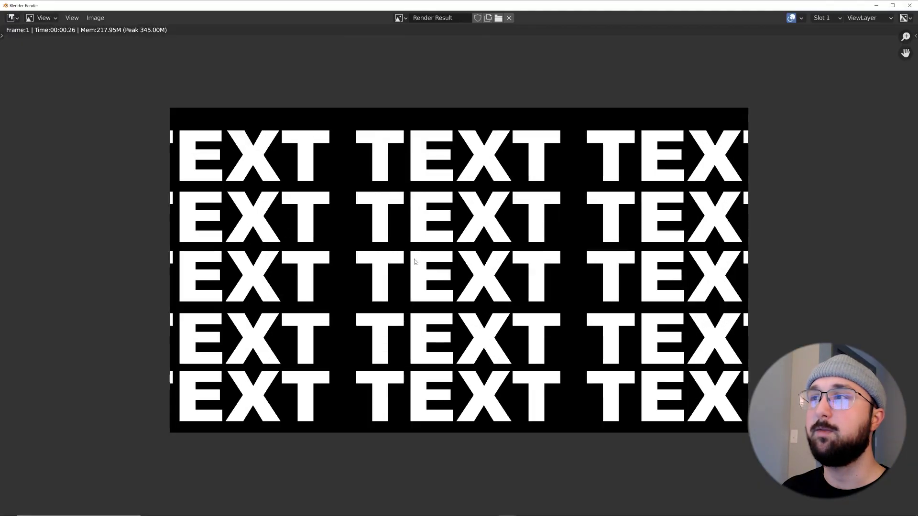
# Step: Save a copy of the rendered image as a PNG on the Desktop, with a file name beginning "4K T"
pyautogui.click(95, 17)
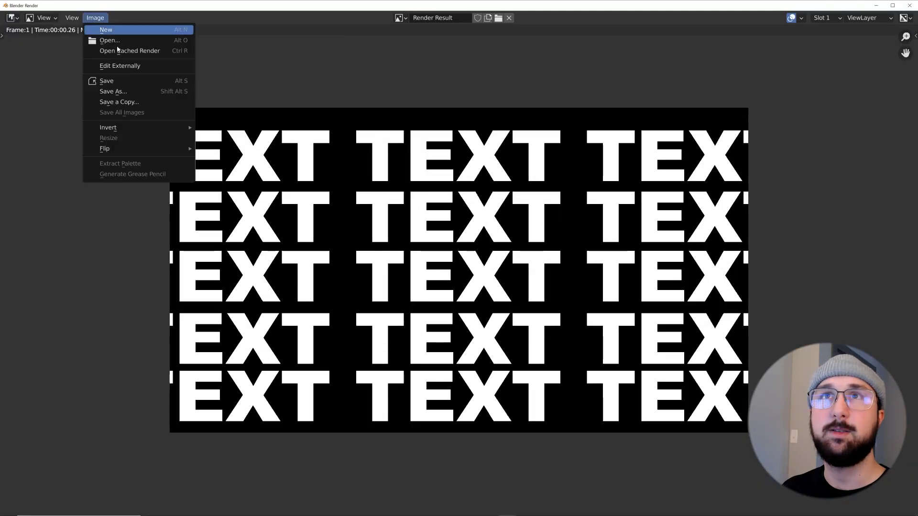
pyautogui.click(115, 101)
pyautogui.click(356, 392)
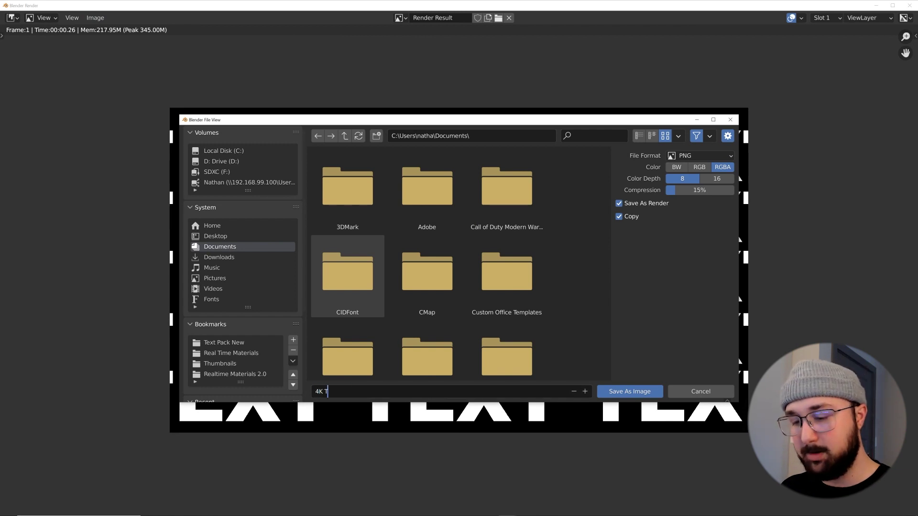
pyautogui.click(215, 236)
pyautogui.click(610, 393)
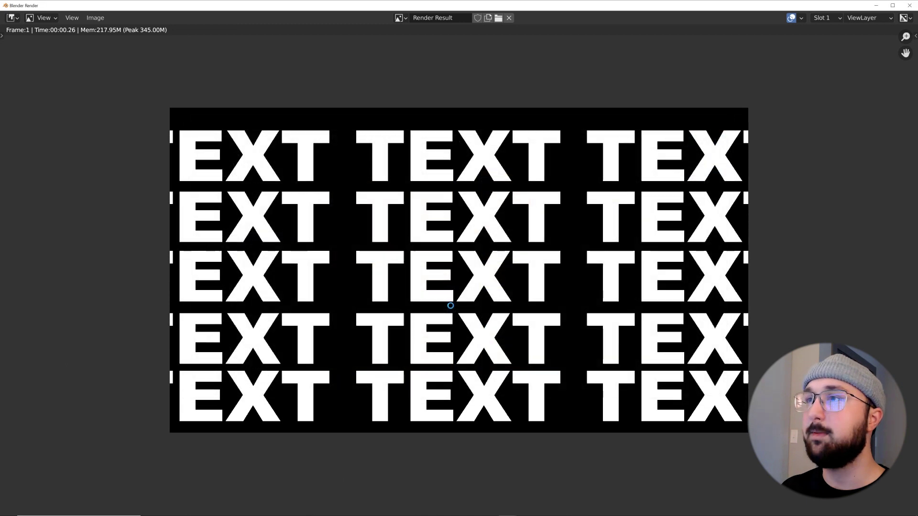
# Step: Close the render result and delete all five text rows, keeping the camera
pyautogui.click(909, 8)
pyautogui.moveTo(463, 205); pyautogui.dragTo(492, 177, button='middle')
pyautogui.moveTo(661, 126); pyautogui.dragTo(138, 398)
pyautogui.press('Delete')
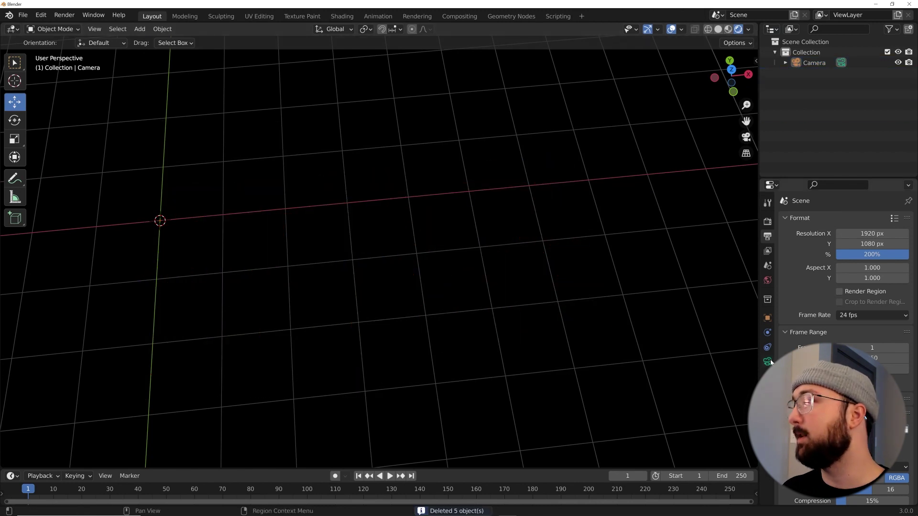
# Step: Lighten the world background color to dark gray and switch the viewport to Solid shading
pyautogui.click(768, 282)
pyautogui.click(875, 293)
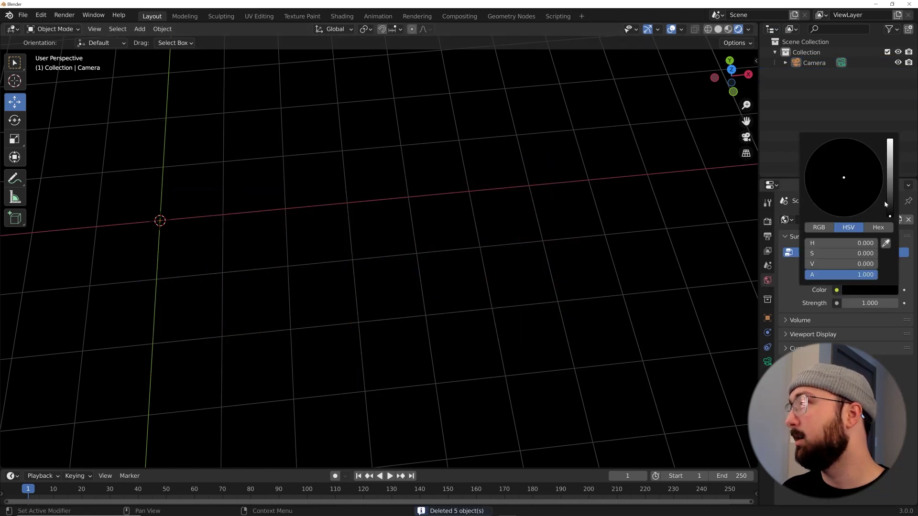
pyautogui.moveTo(885, 206); pyautogui.dragTo(885, 181)
pyautogui.moveTo(459, 249); pyautogui.dragTo(431, 245, button='middle')
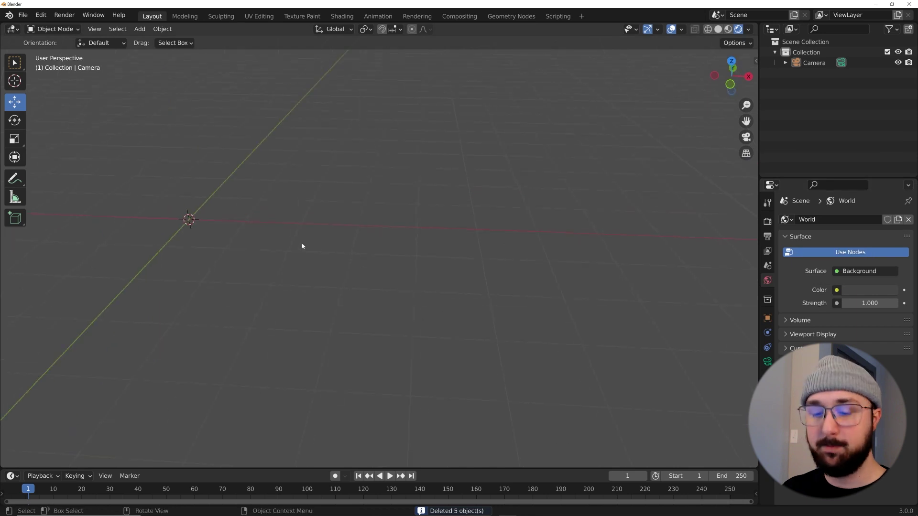
pyautogui.moveTo(312, 243); pyautogui.dragTo(668, 214, button='middle')
pyautogui.click(718, 30)
# Step: Add a mesh plane and rotate it 90° about the X axis so it stands upright
pyautogui.hotkey('shift', 'a')
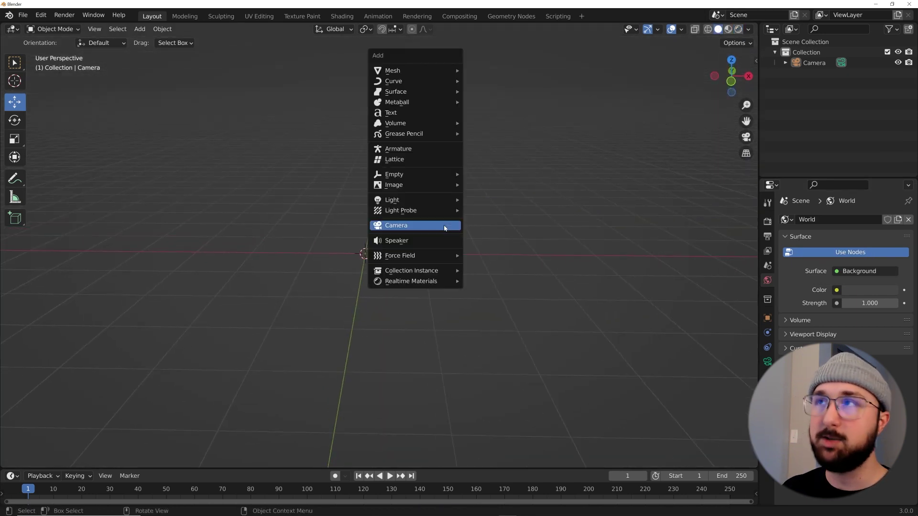
pyautogui.moveTo(421, 71)
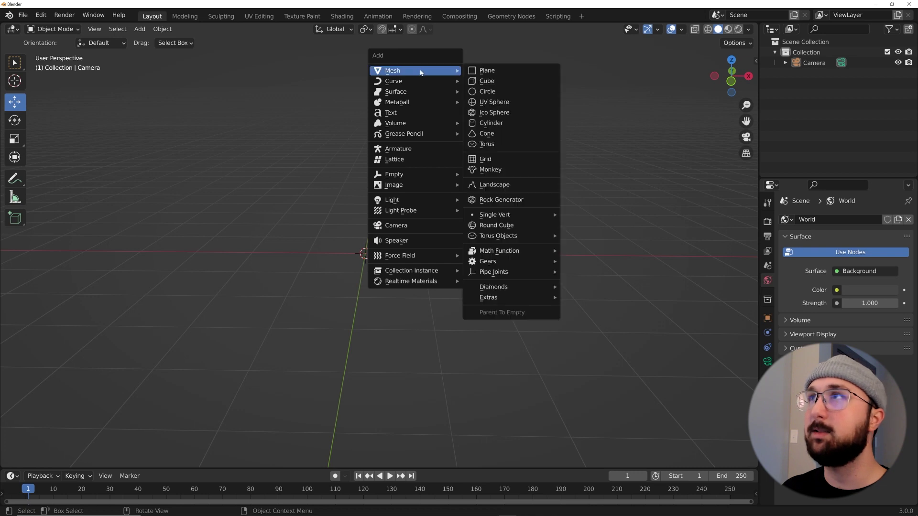
pyautogui.click(473, 71)
pyautogui.press('s')
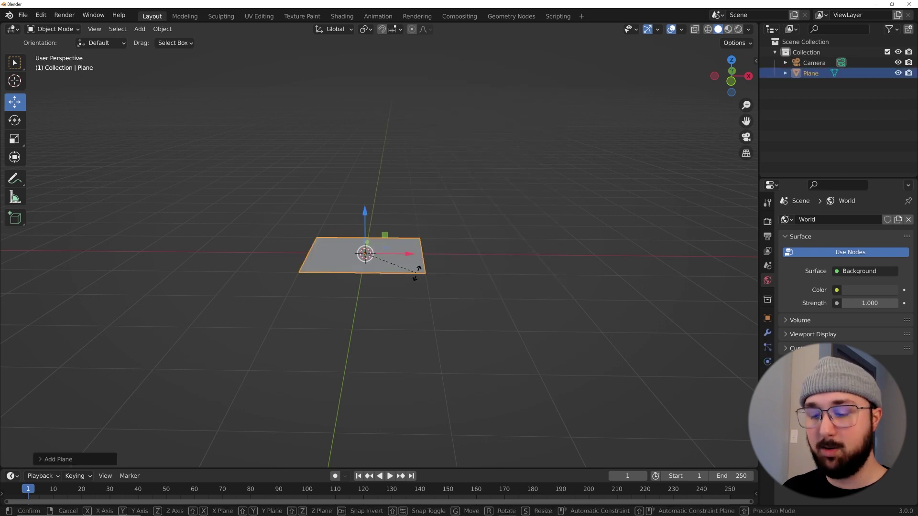
pyautogui.write('rx90')
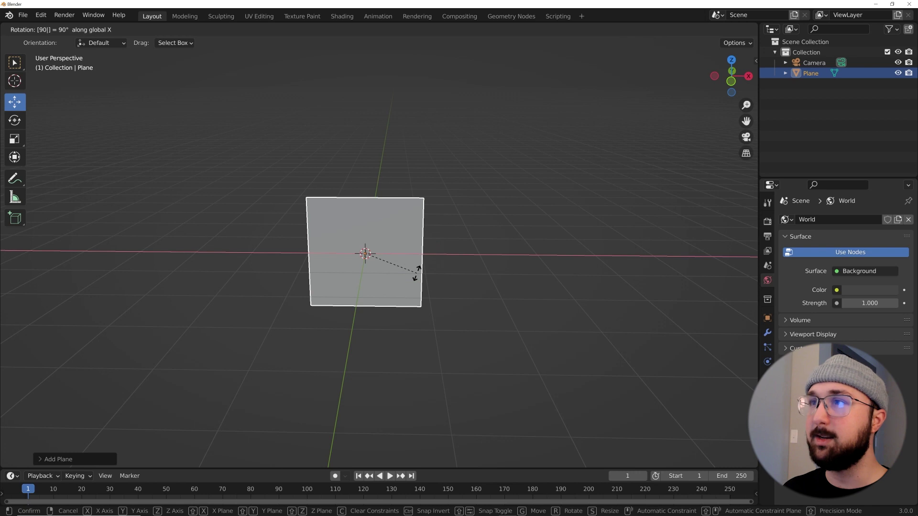
pyautogui.press('Return')
pyautogui.moveTo(367, 285); pyautogui.dragTo(336, 292, button='middle')
pyautogui.scroll(5, 336, 291)
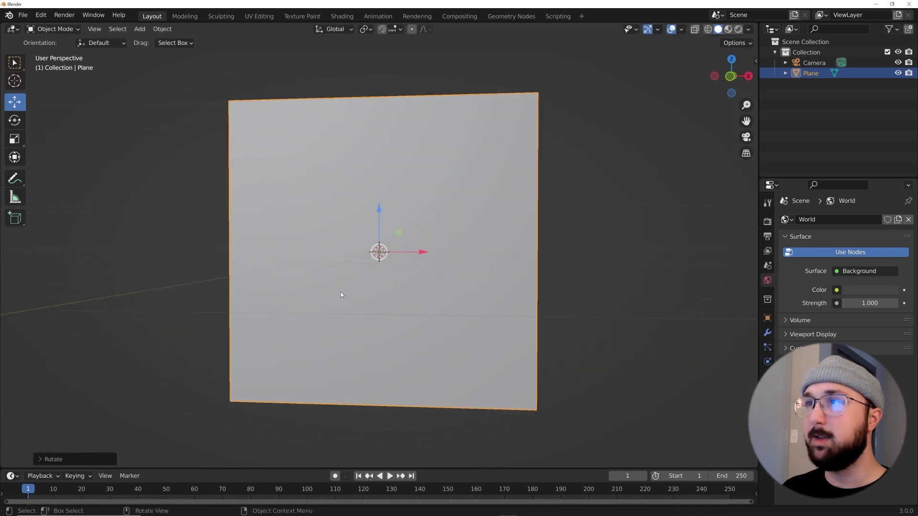
# Step: Scale the upright plane into a low strip, roughly five times as wide as it is tall, and apply its transform
pyautogui.scroll(-6, 340, 293)
pyautogui.click(15, 139)
pyautogui.moveTo(421, 252); pyautogui.dragTo(445, 252)
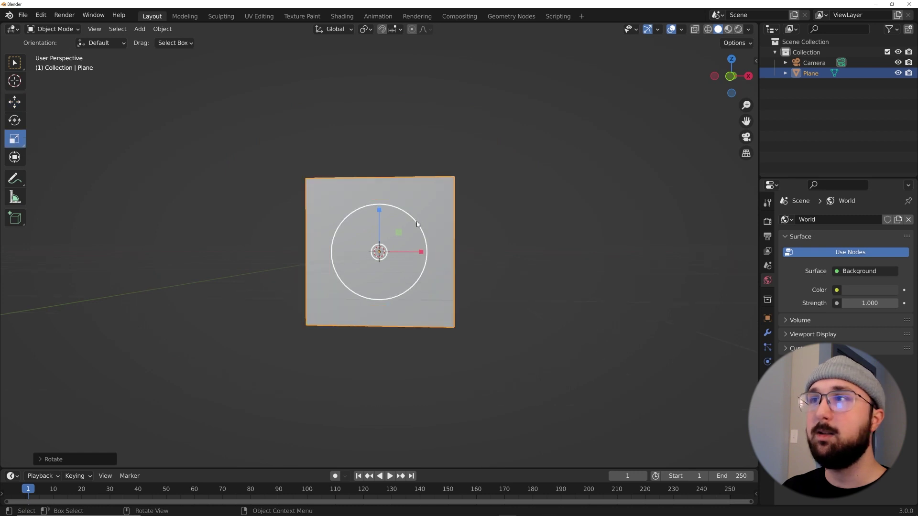
pyautogui.press('s')
pyautogui.press('z')
pyautogui.click(451, 258)
pyautogui.moveTo(417, 257); pyautogui.dragTo(481, 259)
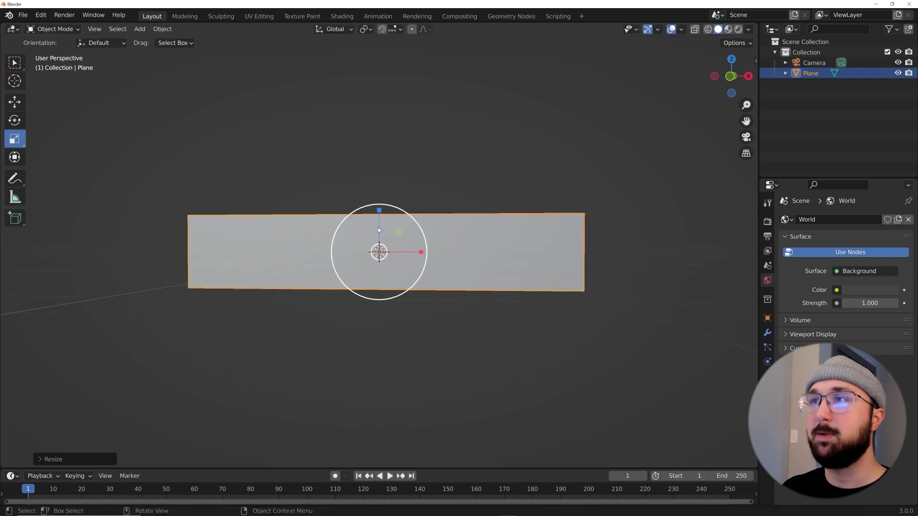
pyautogui.moveTo(377, 231); pyautogui.dragTo(380, 225)
pyautogui.moveTo(489, 244); pyautogui.dragTo(487, 258, button='middle')
pyautogui.hotkey('ctrl', 'a')
pyautogui.click(485, 255)
# Step: Divide the strip's mesh with 15 vertical loop cuts and 2 horizontal loop cuts
pyautogui.press('Tab')
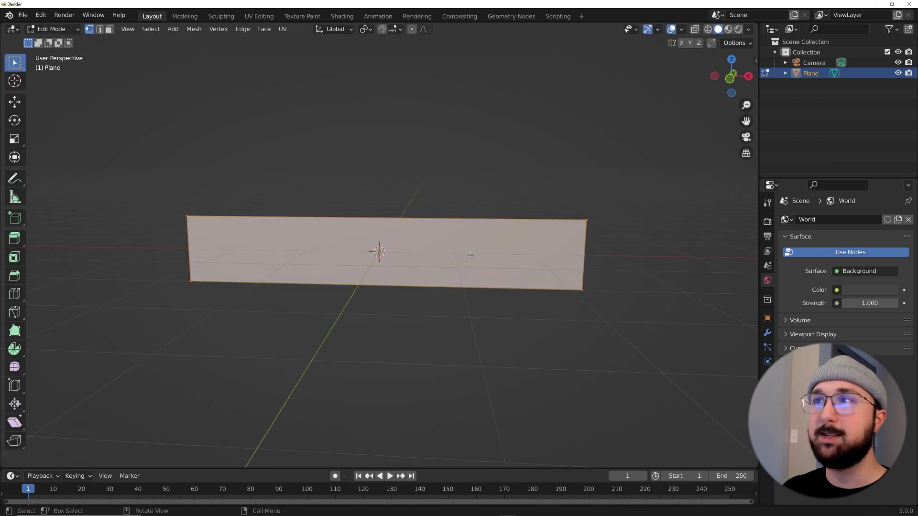
pyautogui.click(11, 295)
pyautogui.click(377, 214)
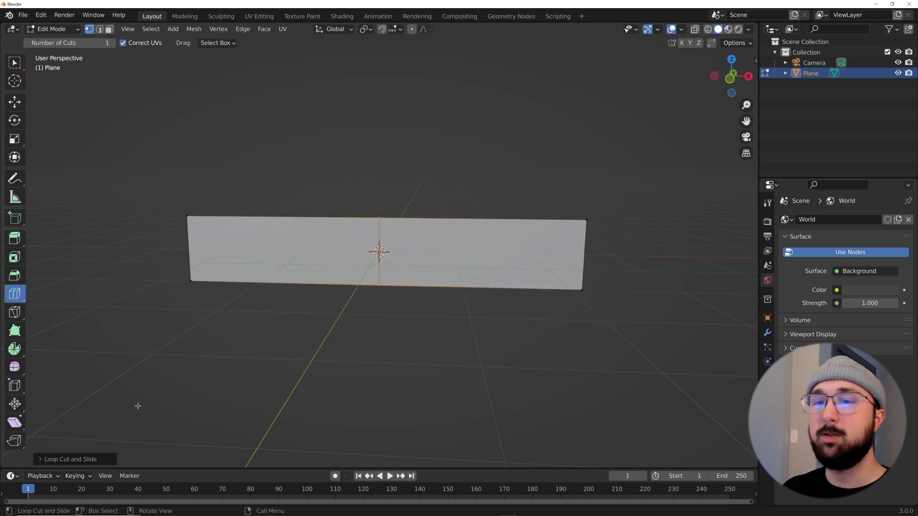
pyautogui.click(79, 459)
pyautogui.moveTo(136, 375); pyautogui.dragTo(197, 375)
pyautogui.click(378, 252)
pyautogui.moveTo(135, 375); pyautogui.dragTo(141, 375)
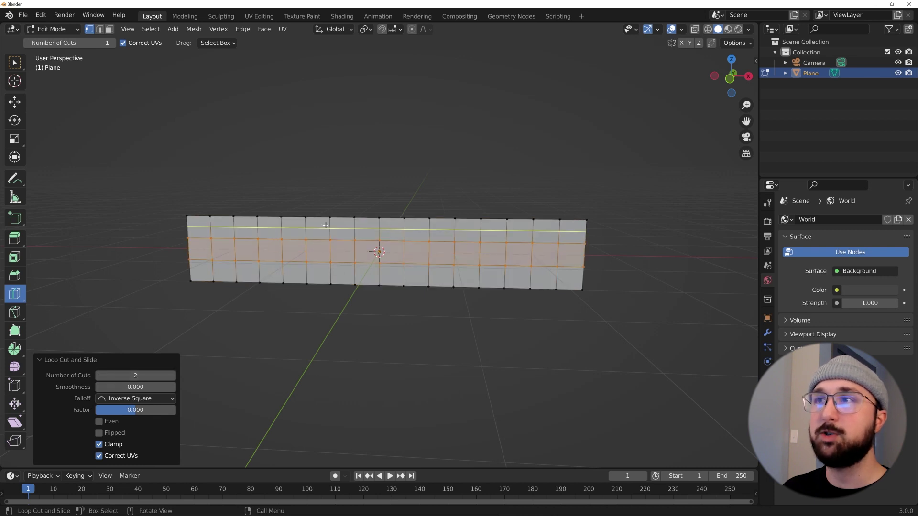
# Step: Subdivide the strip's entire mesh with 2 cuts and return to Object Mode
pyautogui.click(15, 102)
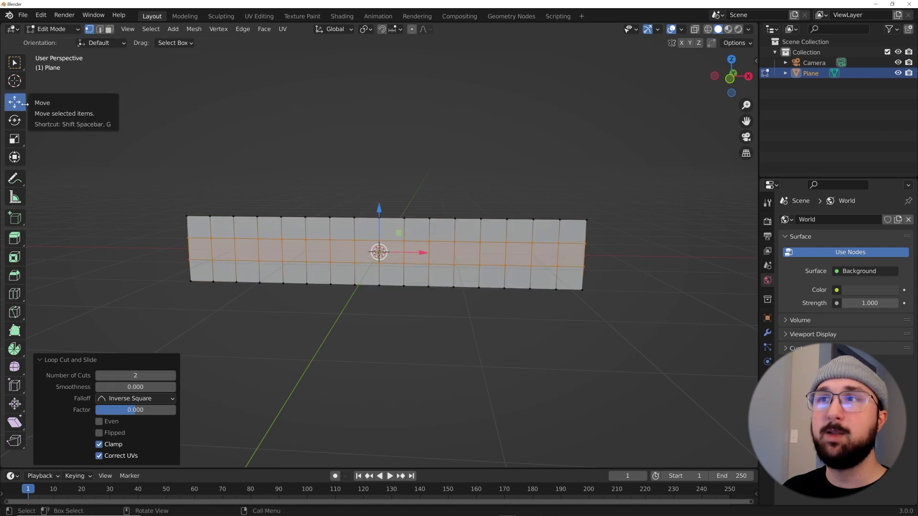
pyautogui.press('Tab')
pyautogui.press('Tab')
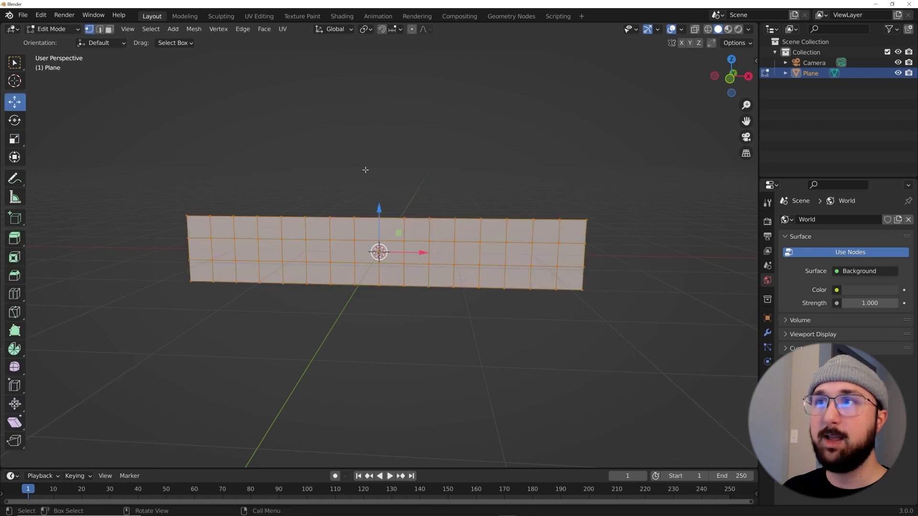
pyautogui.rightClick(365, 170)
pyautogui.click(364, 172)
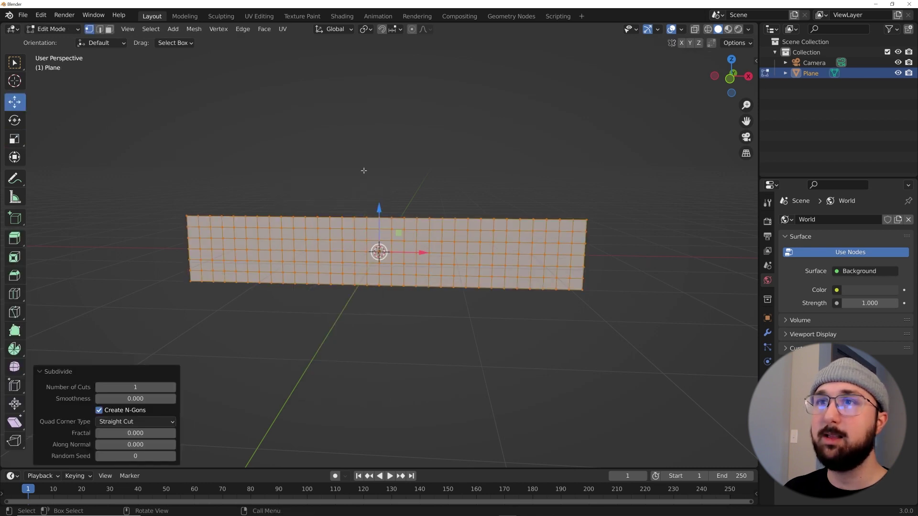
pyautogui.click(172, 387)
pyautogui.moveTo(306, 337); pyautogui.dragTo(327, 250, button='middle')
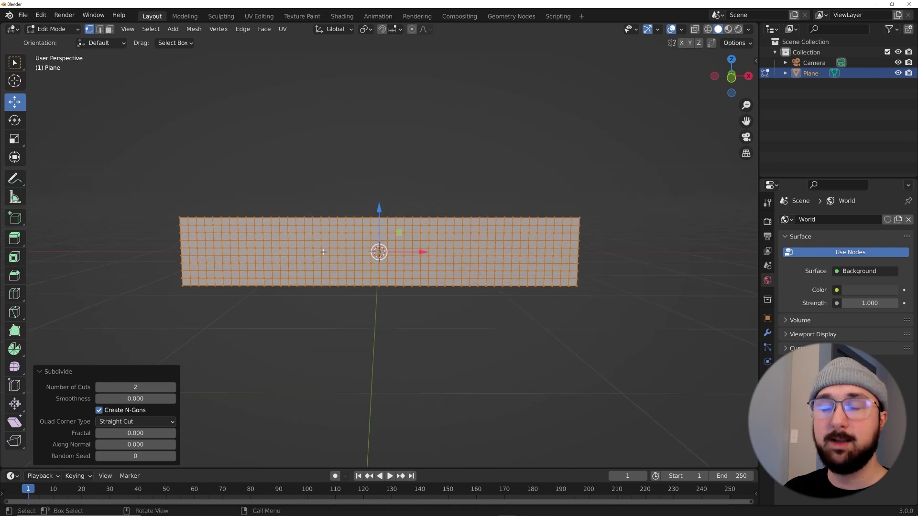
pyautogui.press('Tab')
pyautogui.moveTo(382, 282); pyautogui.dragTo(409, 282, button='middle')
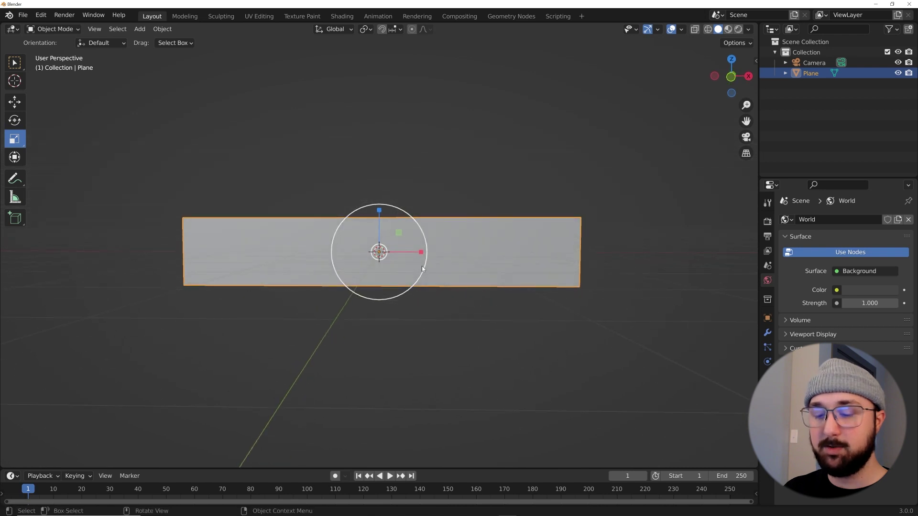
# Step: Duplicate the strip twice and stack the copies above the original along Z with small gaps between them
pyautogui.hotkey('shift', 'd')
pyautogui.press('Escape')
pyautogui.click(14, 103)
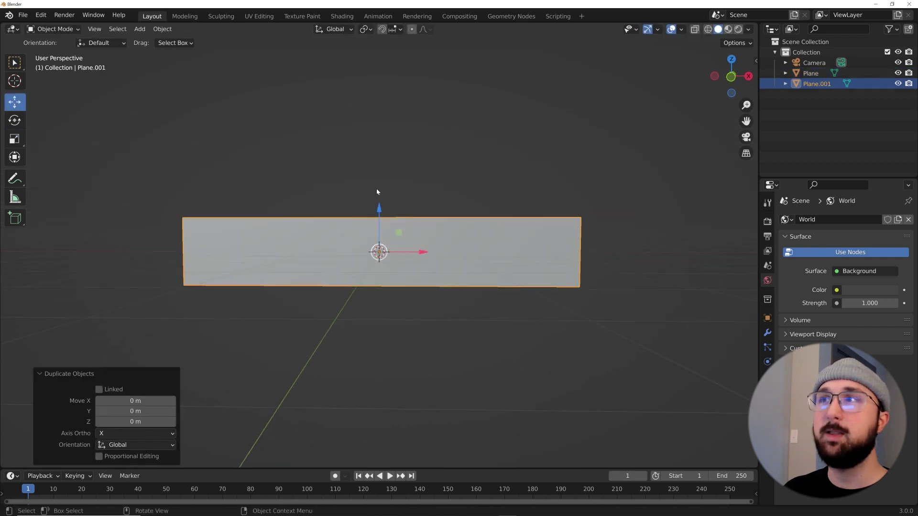
pyautogui.moveTo(381, 201); pyautogui.dragTo(380, 58)
pyautogui.hotkey('shift', 'd')
pyautogui.press('Escape')
pyautogui.keyDown('shift'); pyautogui.scroll(5, 392, 151); pyautogui.keyUp('shift')
pyautogui.moveTo(369, 132); pyautogui.dragTo(372, 123)
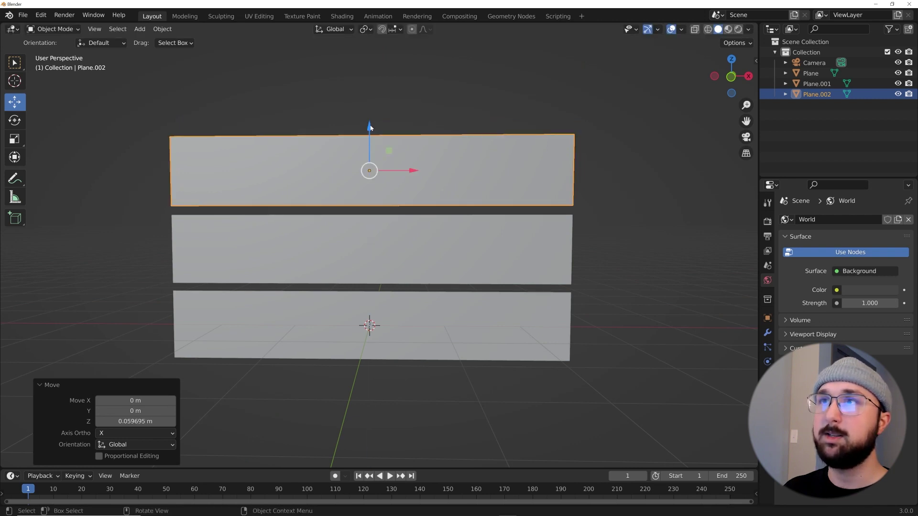
# Step: Duplicate the top strip and raise the copy about 1.03 m along Z to form a fourth row
pyautogui.hotkey('shift', 'd')
pyautogui.press('Escape')
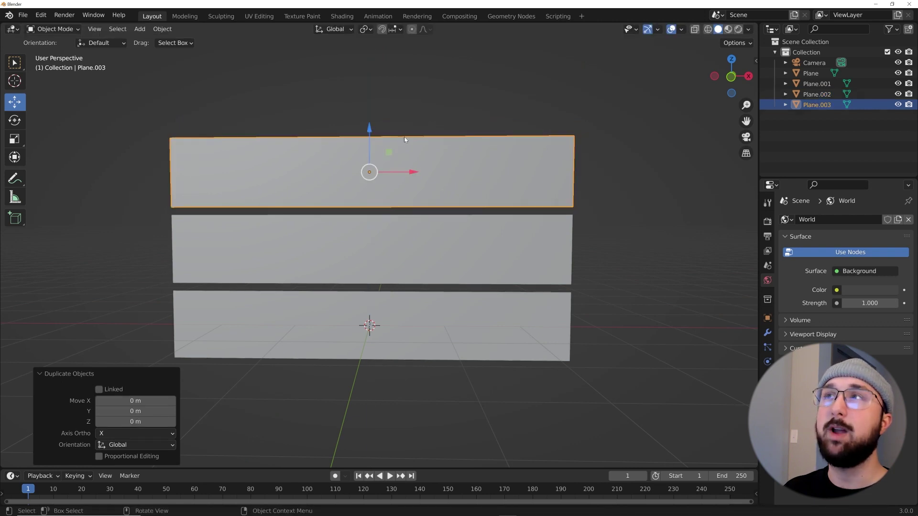
pyautogui.keyDown('shift'); pyautogui.moveTo(405, 139); pyautogui.dragTo(401, 194, button='middle'); pyautogui.keyUp('shift')
pyautogui.moveTo(372, 182); pyautogui.dragTo(383, 106)
pyautogui.scroll(-4, 377, 191)
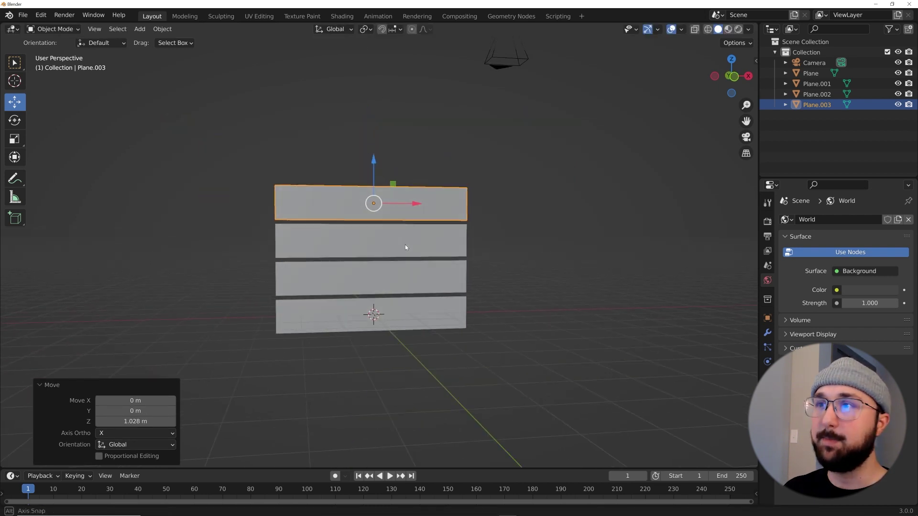
# Step: Raise all four strips together about 0.72 m along Z and delete the camera
pyautogui.moveTo(541, 167); pyautogui.dragTo(401, 340)
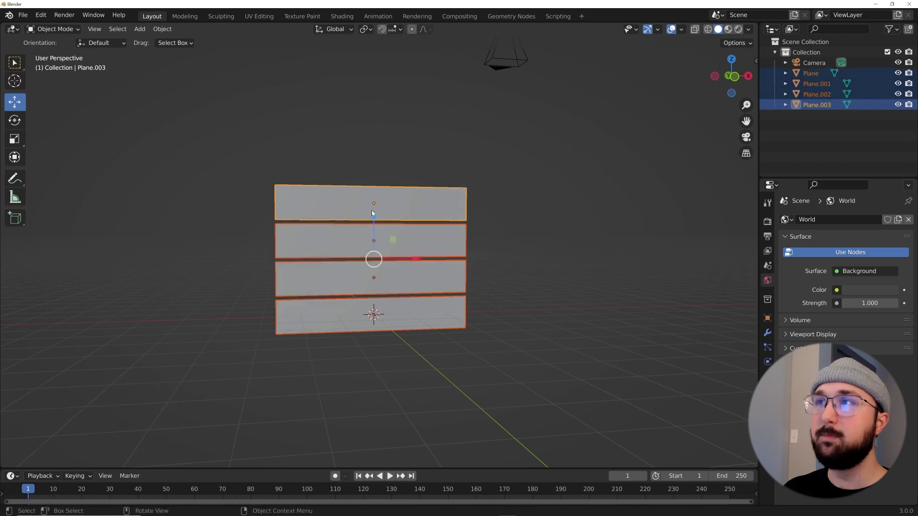
pyautogui.moveTo(376, 221); pyautogui.dragTo(376, 193)
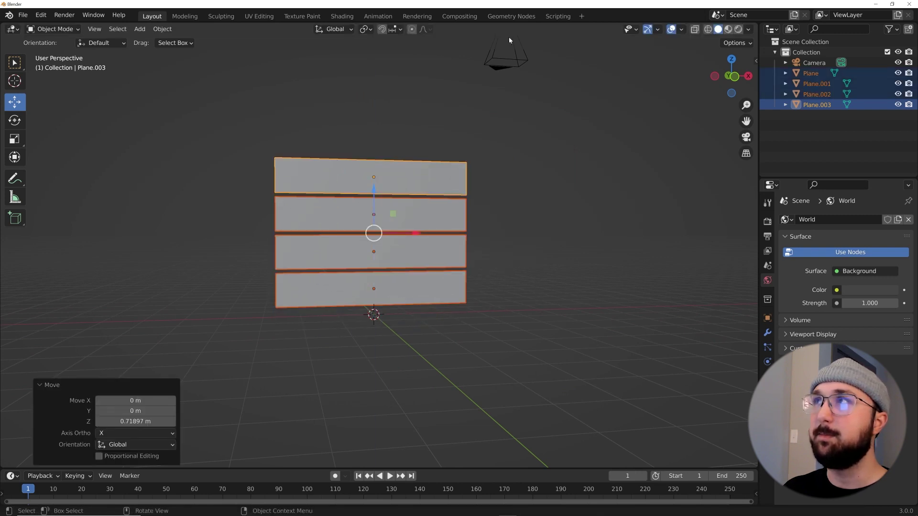
pyautogui.click(508, 63)
pyautogui.press('Delete')
pyautogui.scroll(3, 420, 254)
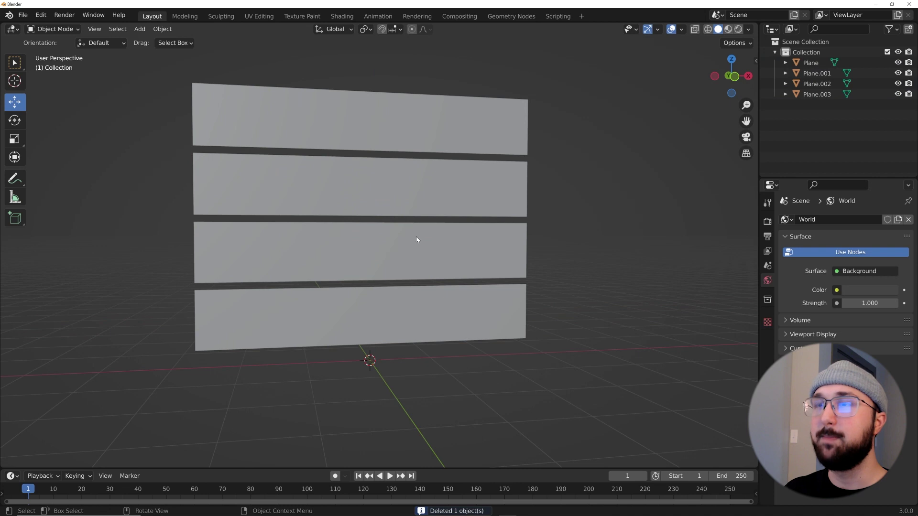
pyautogui.moveTo(416, 239); pyautogui.dragTo(416, 250, button='middle')
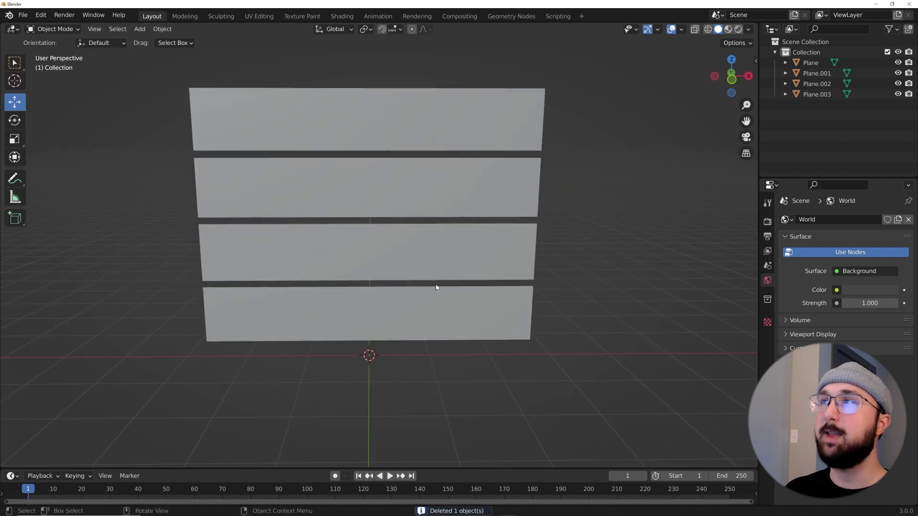
# Step: Show the viewport in material preview and add a new material to the bottom strip
pyautogui.click(476, 299)
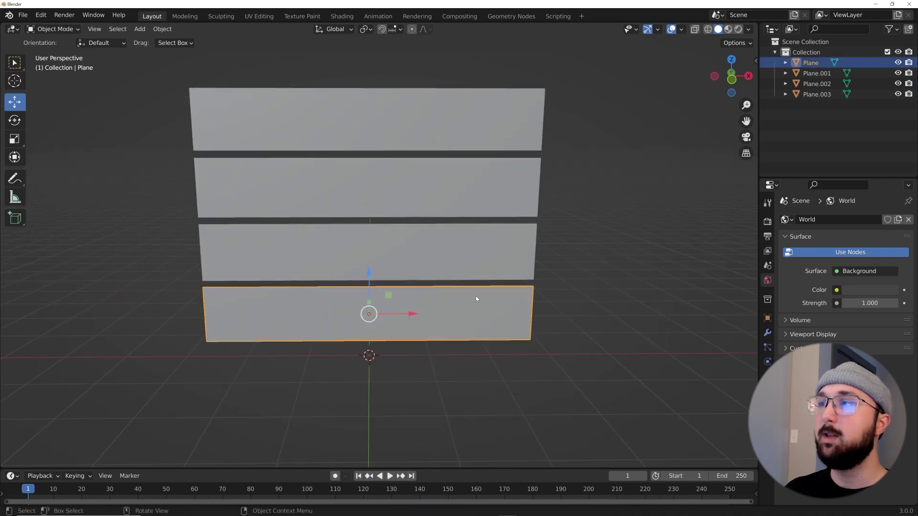
pyautogui.click(728, 30)
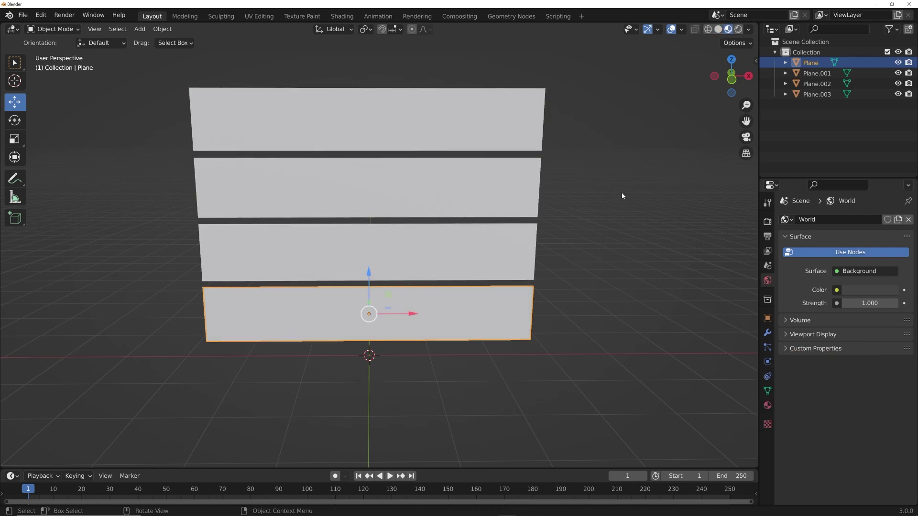
pyautogui.click(767, 406)
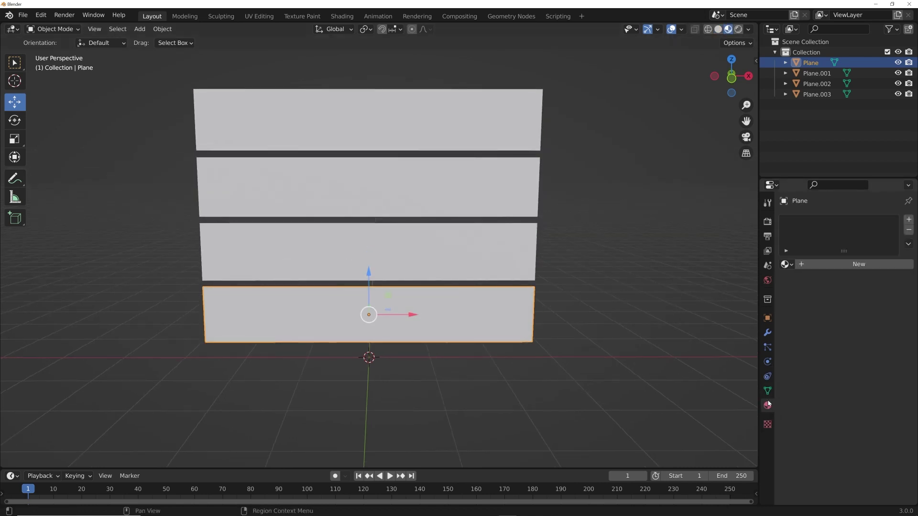
pyautogui.click(853, 265)
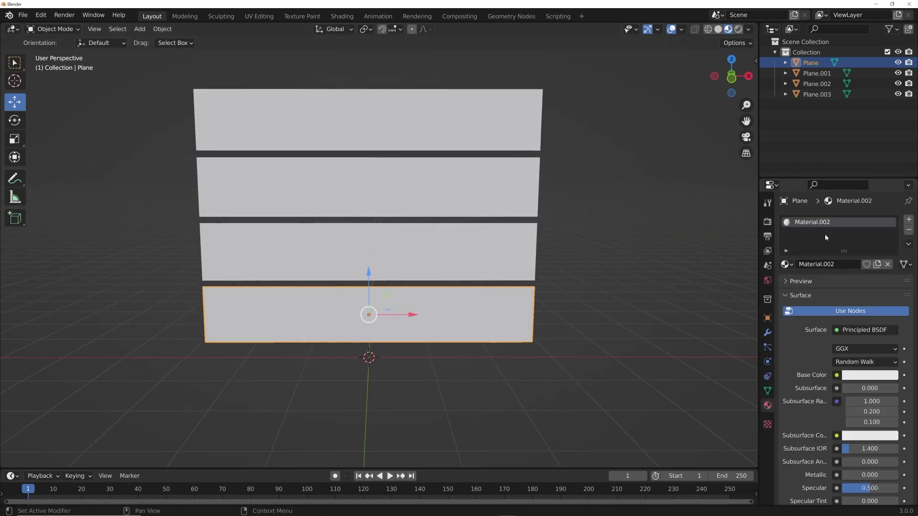
# Step: Link the bottom strip's material to the other three strips and check the material assignment on the copies
pyautogui.press('a')
pyautogui.hotkey('ctrl', 'l')
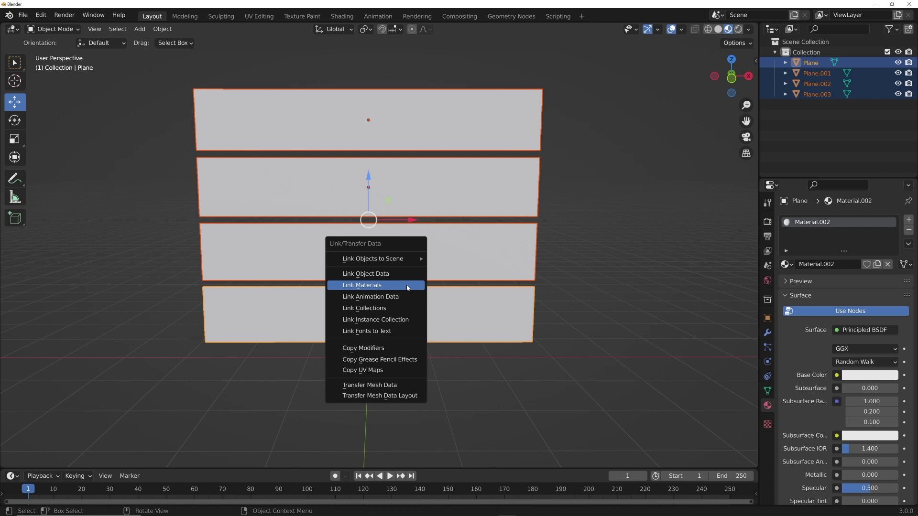
pyautogui.click(407, 288)
pyautogui.click(479, 243)
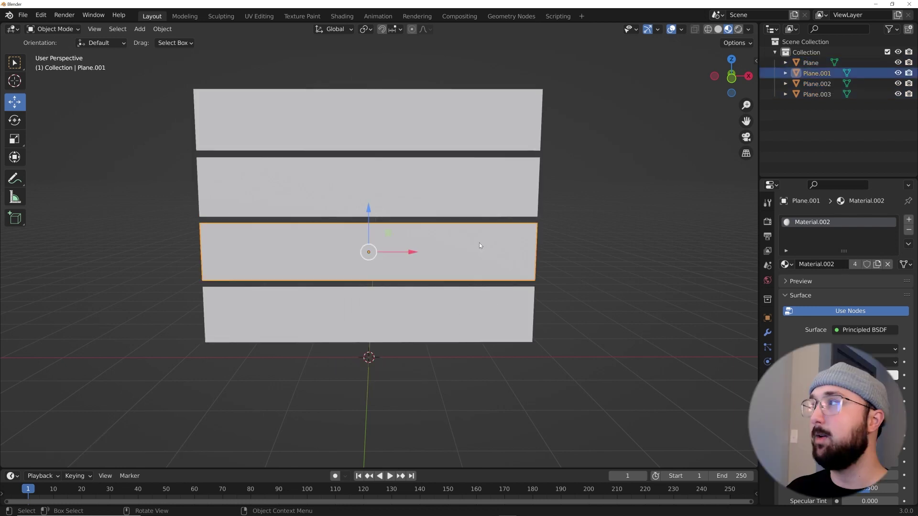
pyautogui.click(472, 142)
pyautogui.click(484, 196)
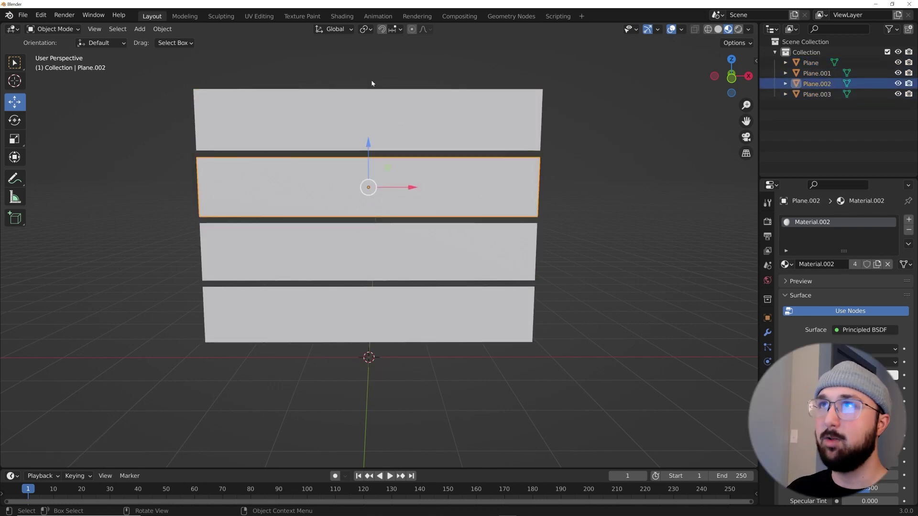
# Step: Switch to the Shading workspace and frame the four strips in the front orthographic view
pyautogui.click(342, 16)
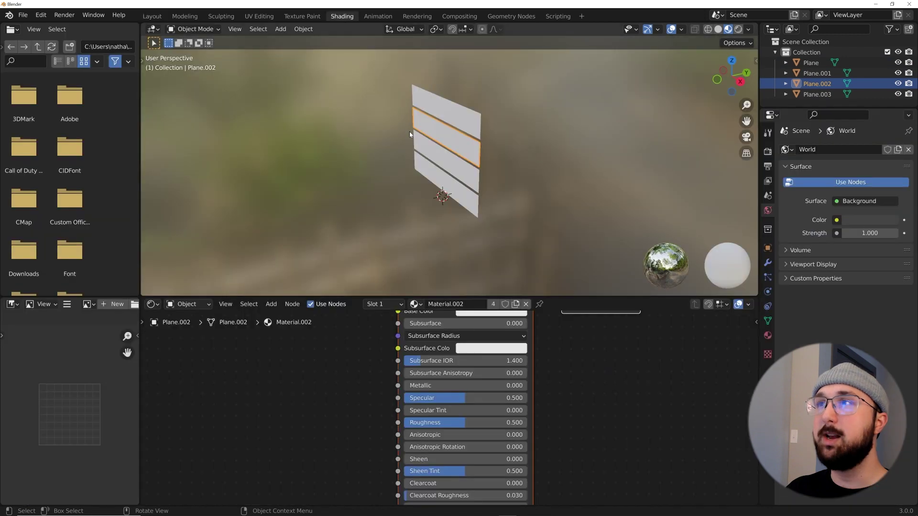
pyautogui.moveTo(419, 176); pyautogui.dragTo(479, 164, button='middle')
pyautogui.press('`')
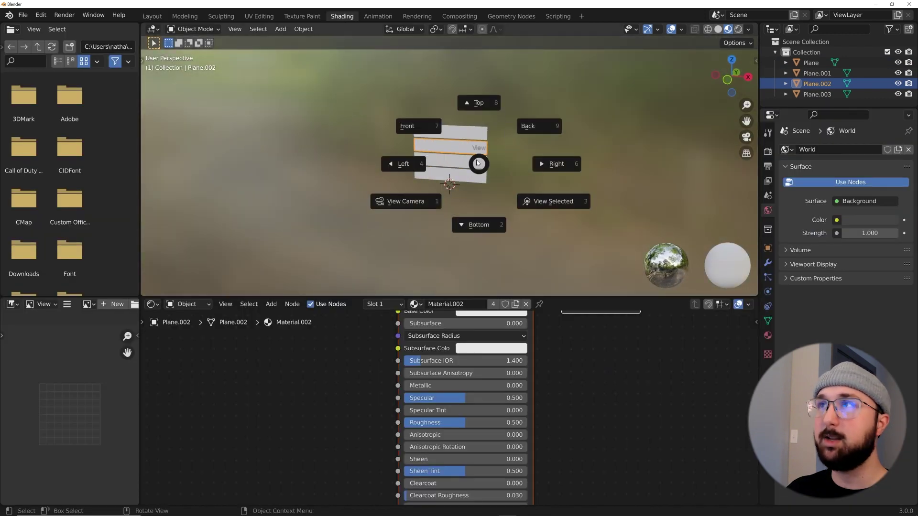
pyautogui.click(430, 136)
pyautogui.scroll(5, 461, 171)
pyautogui.keyDown('shift'); pyautogui.moveTo(507, 153); pyautogui.dragTo(503, 180, button='middle'); pyautogui.keyUp('shift')
pyautogui.scroll(1, 500, 204)
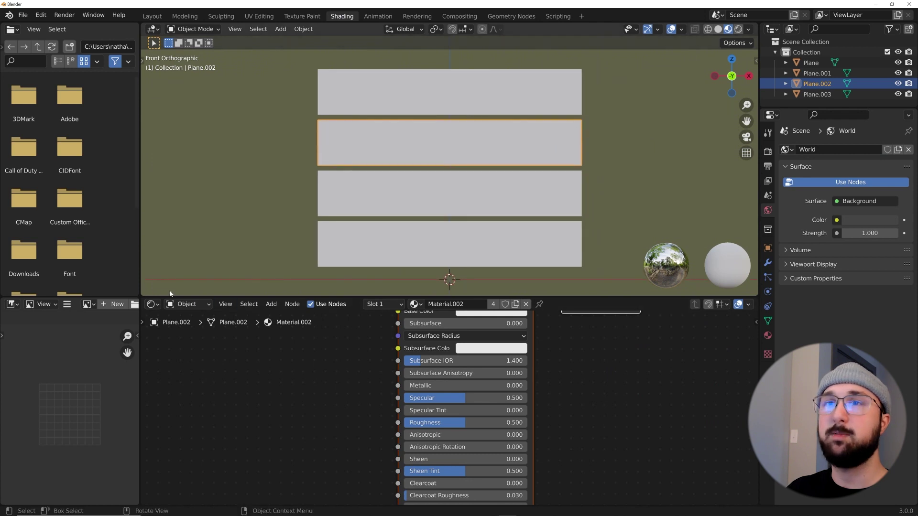
# Step: Remove the file browser and image editor areas from the workspace and bring the material's full node setup into view
pyautogui.moveTo(144, 293); pyautogui.dragTo(67, 383)
pyautogui.scroll(-1, 454, 174)
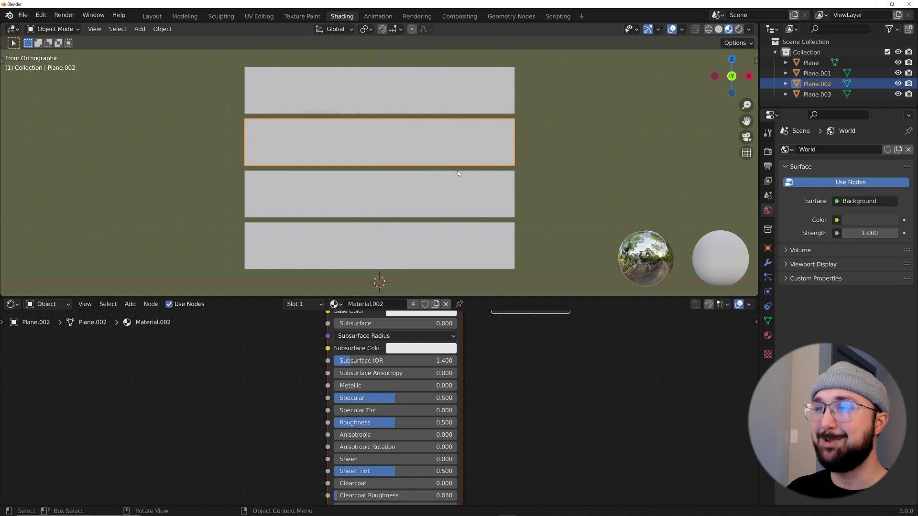
pyautogui.scroll(-3, 386, 352)
pyautogui.scroll(-1, 386, 353)
pyautogui.moveTo(307, 348); pyautogui.dragTo(317, 355, button='middle')
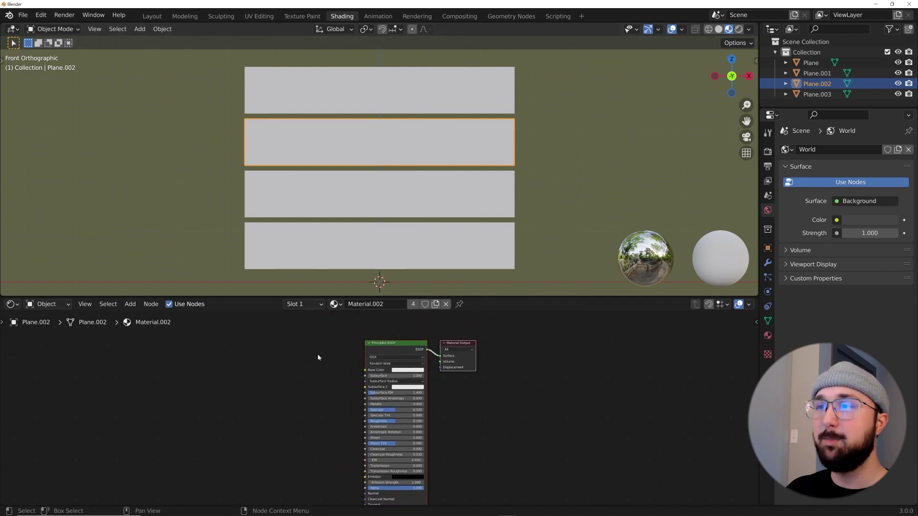
# Step: Search the add-ons in the preferences for "NODE" and check whether Node Wrangler is enabled
pyautogui.click(41, 15)
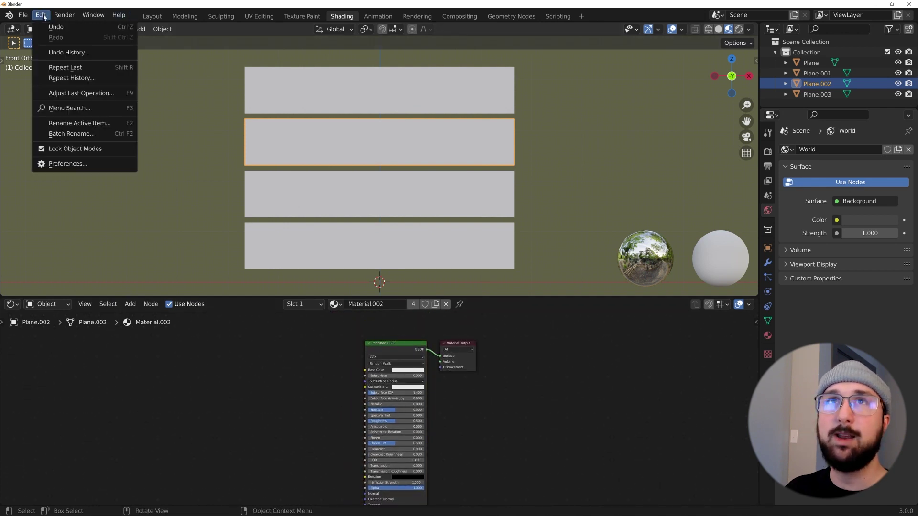
pyautogui.click(67, 163)
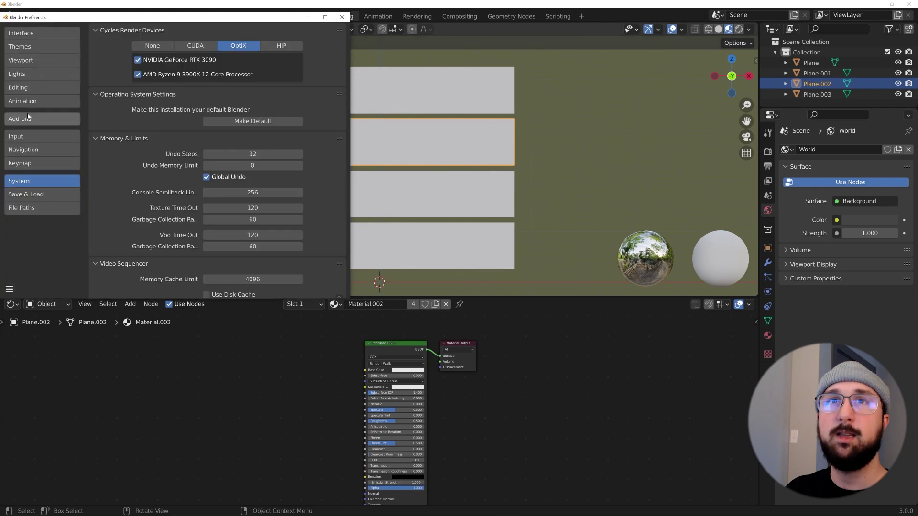
pyautogui.click(42, 119)
pyautogui.click(311, 44)
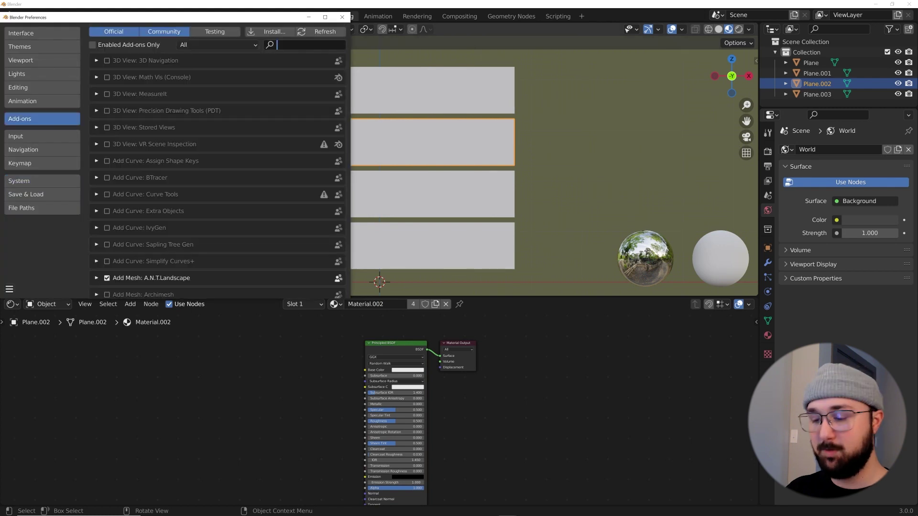
pyautogui.write('NODE')
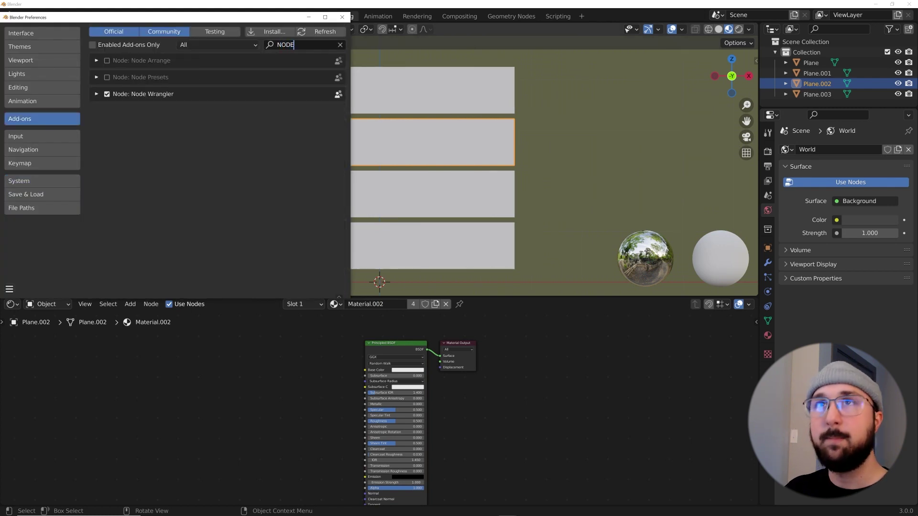
pyautogui.click(342, 17)
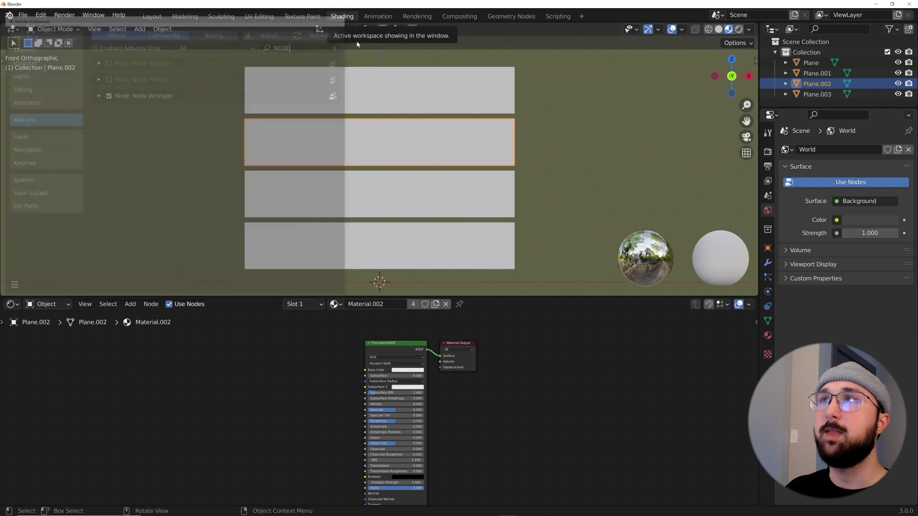
# Step: Add an image texture setup with Mapping and Texture Coordinate nodes to the Principled BSDF of the strips' material
pyautogui.click(352, 254)
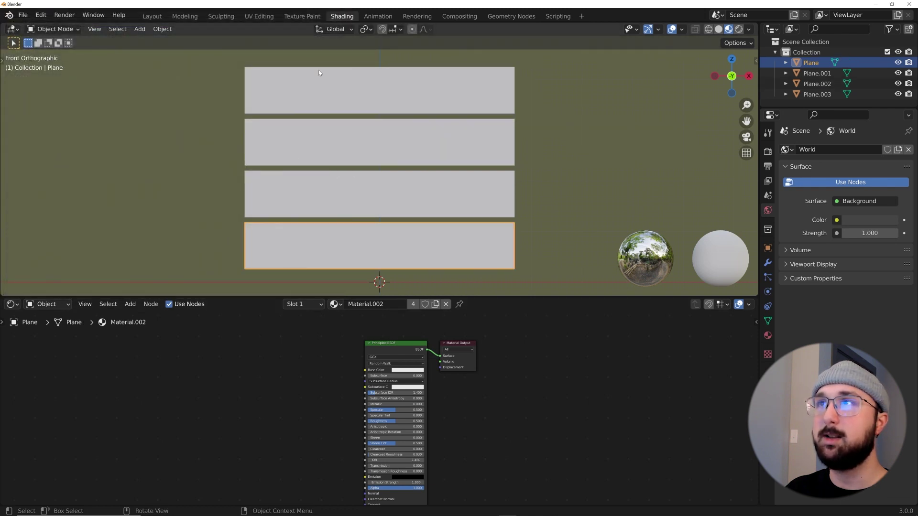
pyautogui.click(389, 345)
pyautogui.hotkey('ctrl', 't')
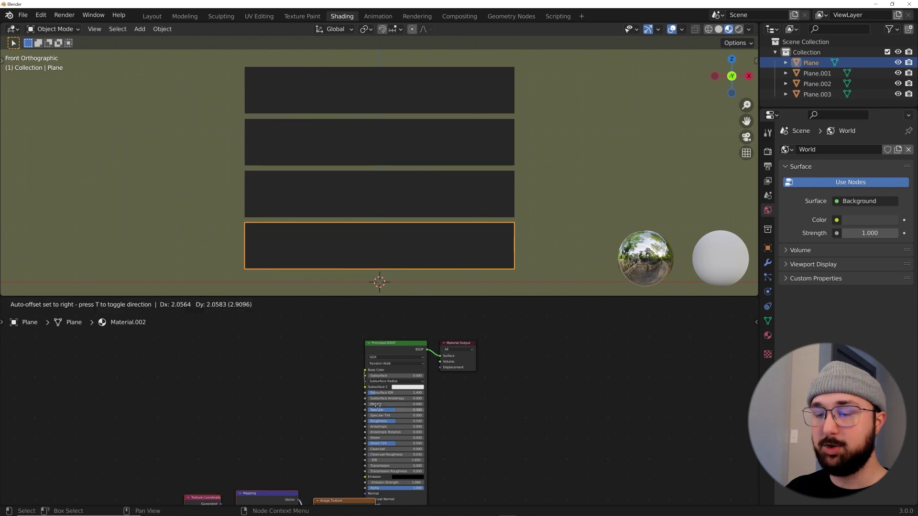
pyautogui.keyDown('shift'); pyautogui.scroll(5, 336, 364); pyautogui.keyUp('shift')
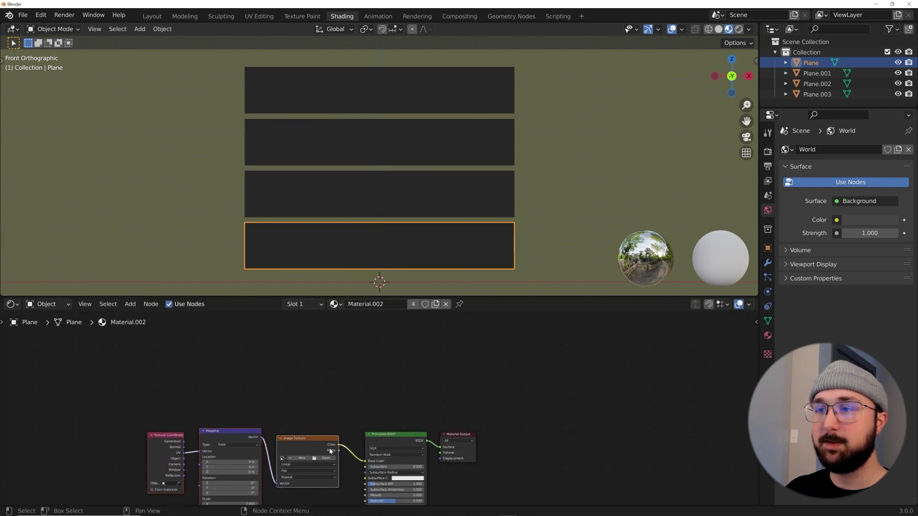
pyautogui.scroll(3, 334, 397)
# Step: Load 4K TEXT.png from the Desktop into the Image Texture node
pyautogui.click(354, 376)
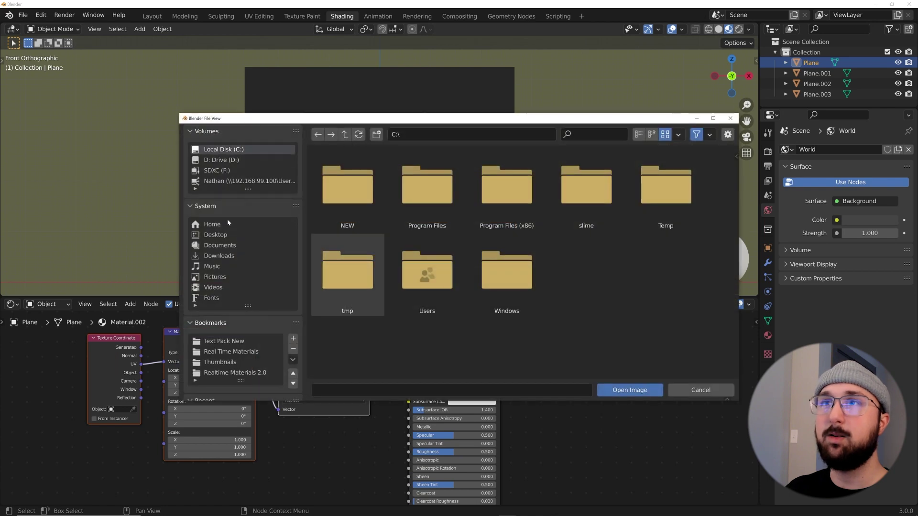
pyautogui.click(215, 235)
pyautogui.hotkey('ctrl', 'f')
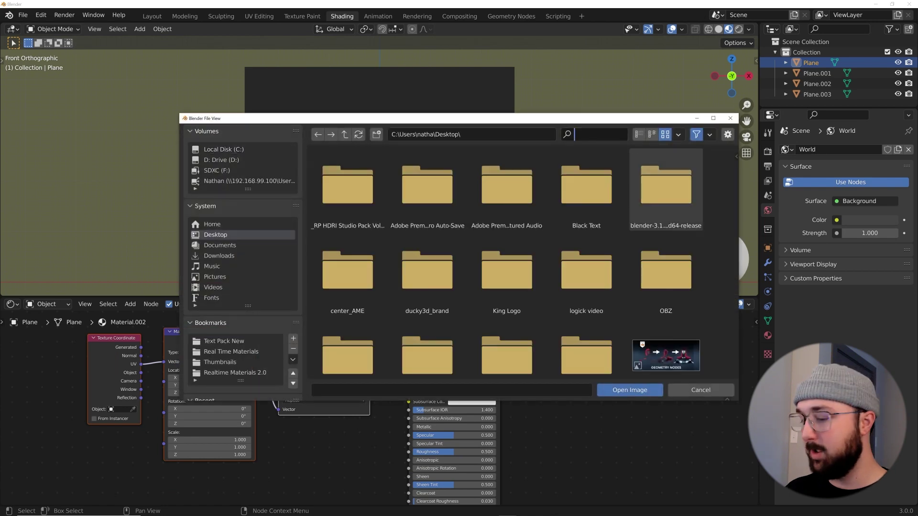
pyautogui.write('4K')
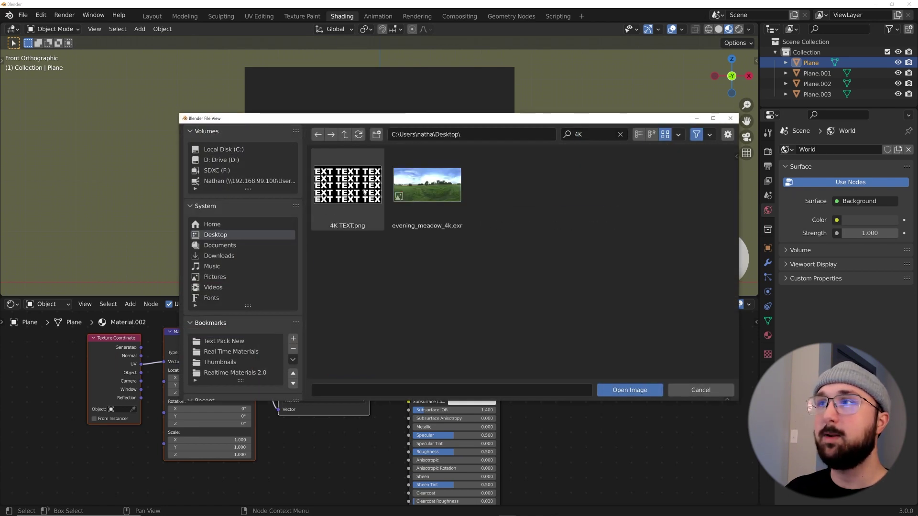
pyautogui.doubleClick(363, 191)
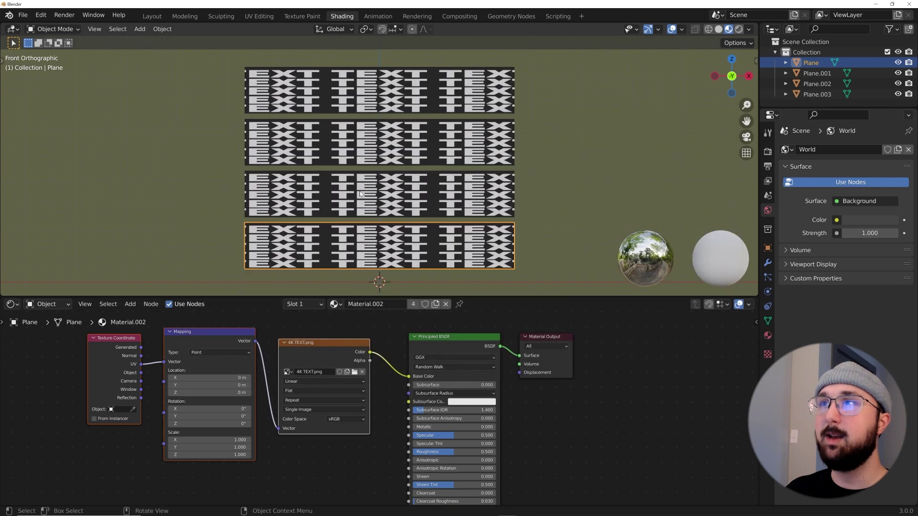
# Step: Unwrap all four strips together with Project from View in the front view and open the UV Editing workspace
pyautogui.moveTo(555, 86); pyautogui.dragTo(419, 253)
pyautogui.press('Tab')
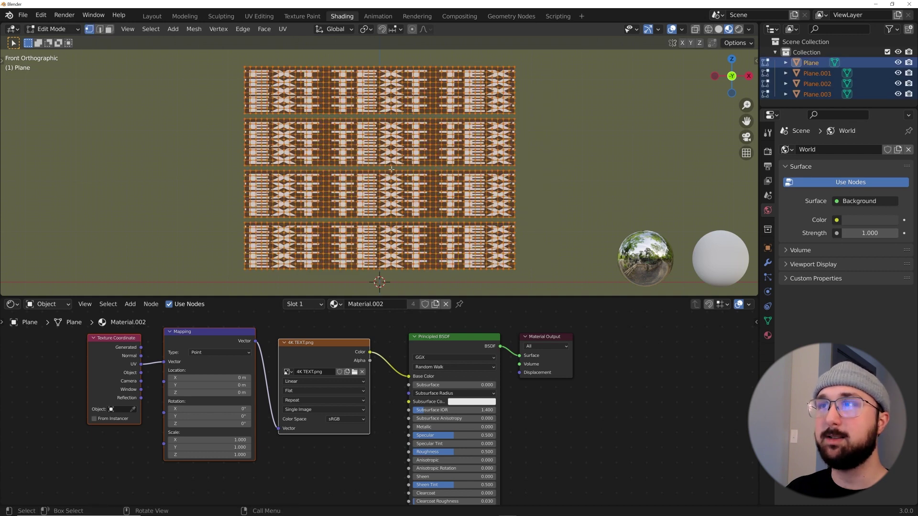
pyautogui.press('u')
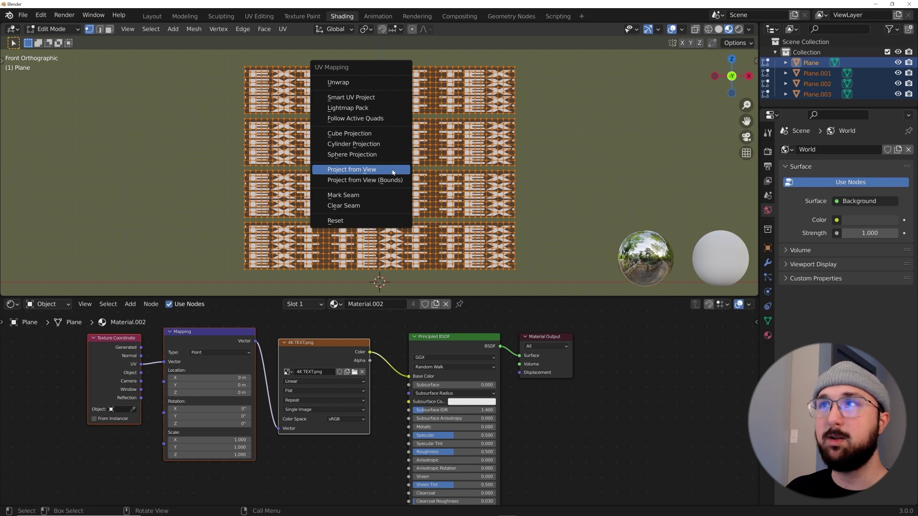
pyautogui.click(371, 171)
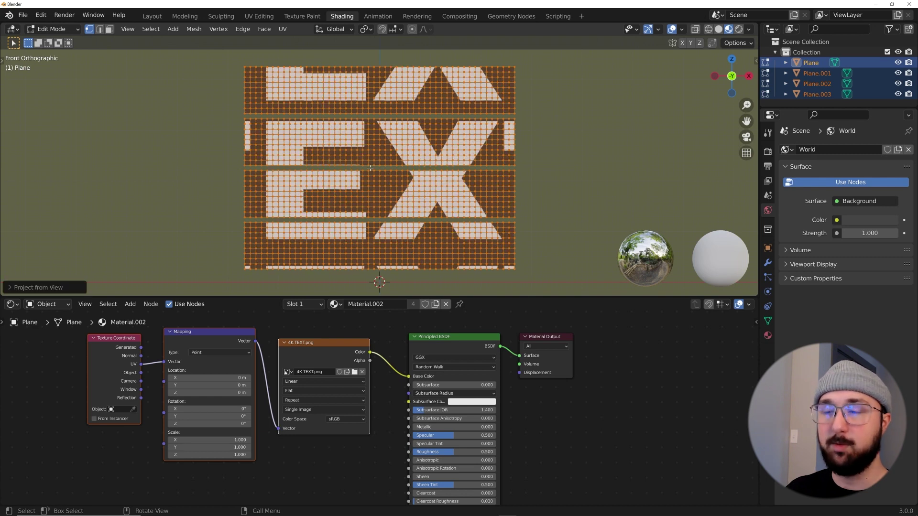
pyautogui.press('Tab')
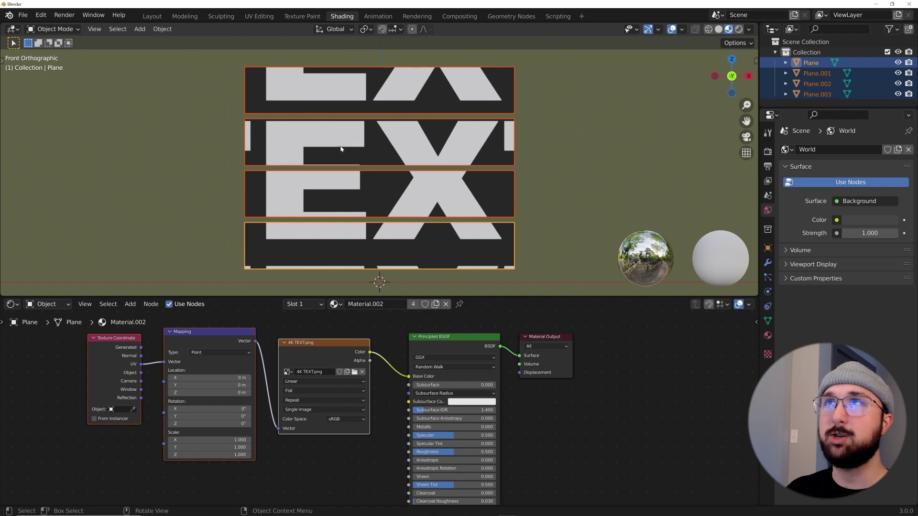
pyautogui.click(259, 16)
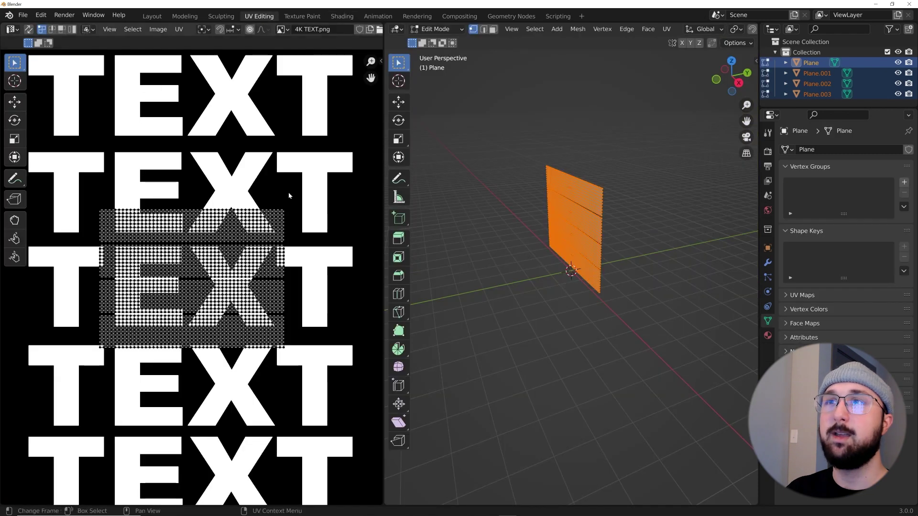
# Step: Scale the UVs of all four strips up about 3.54 times over the text image and return to the Shading workspace
pyautogui.moveTo(323, 164); pyautogui.dragTo(78, 389)
pyautogui.scroll(-6, 195, 329)
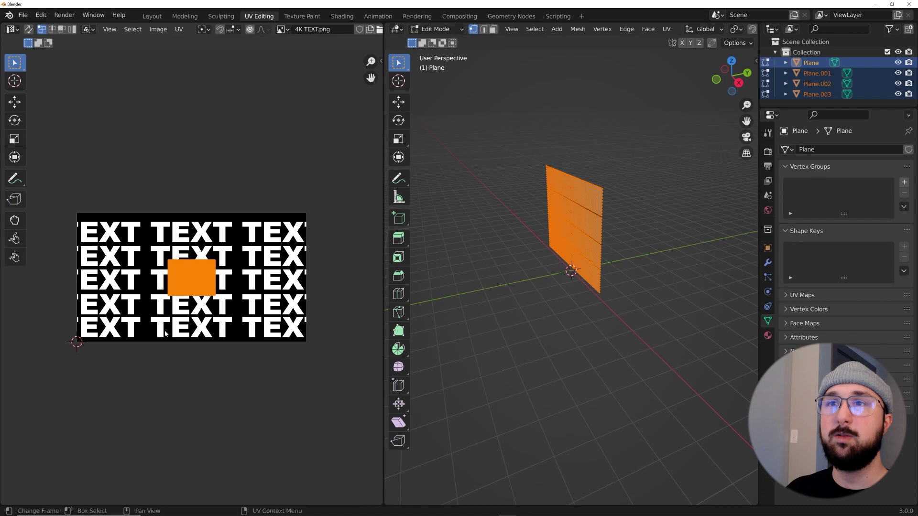
pyautogui.scroll(2, 219, 318)
pyautogui.press('s')
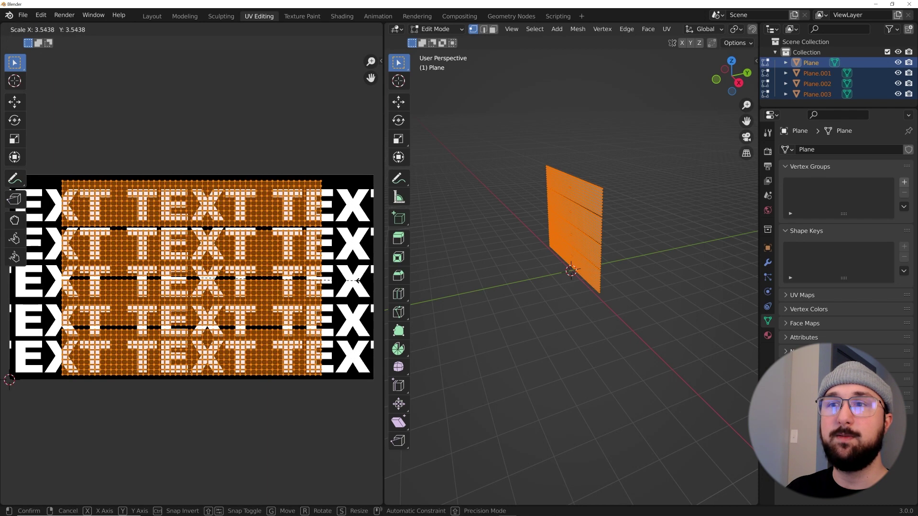
pyautogui.click(362, 284)
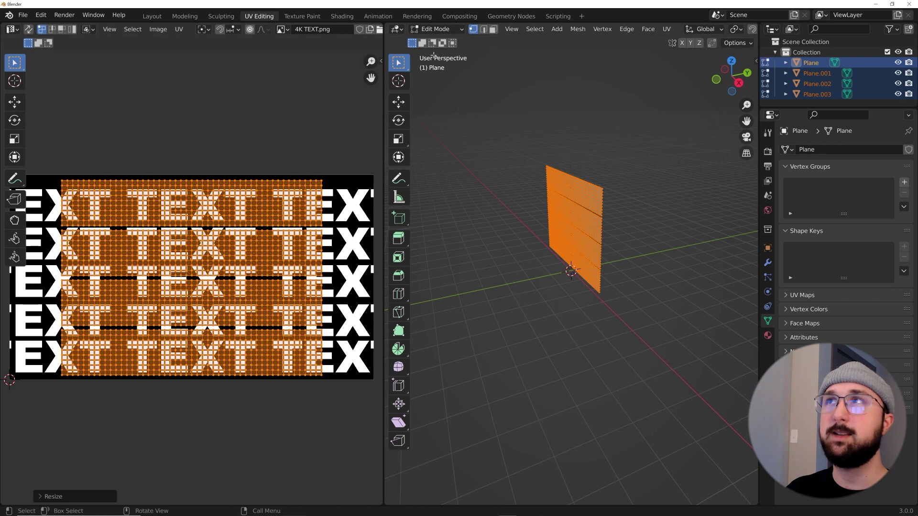
pyautogui.click(345, 18)
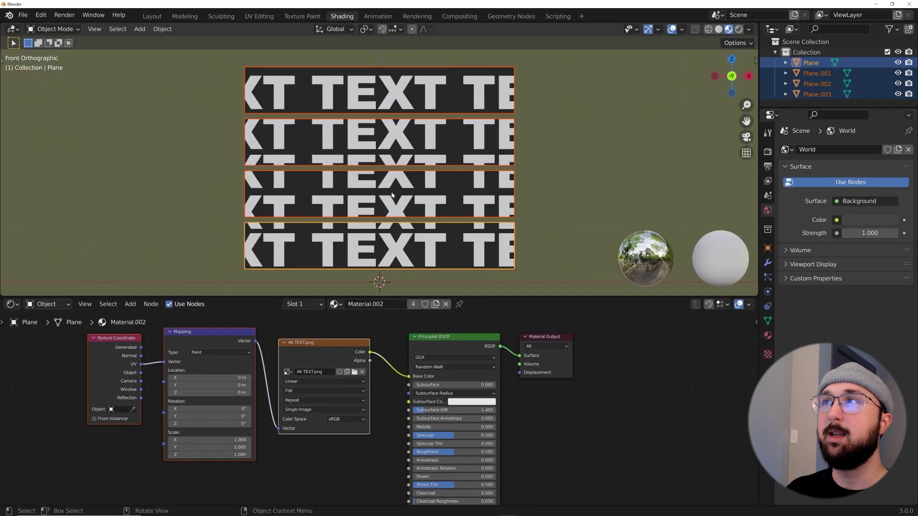
pyautogui.hotkey('alt', 'a')
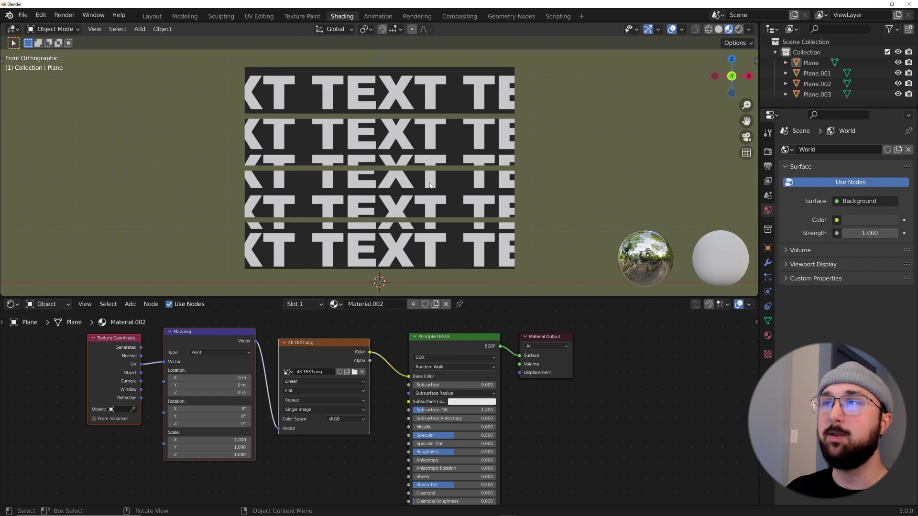
# Step: Try moving the UVs of all four strips together across the text image in the UV Editing workspace
pyautogui.click(259, 17)
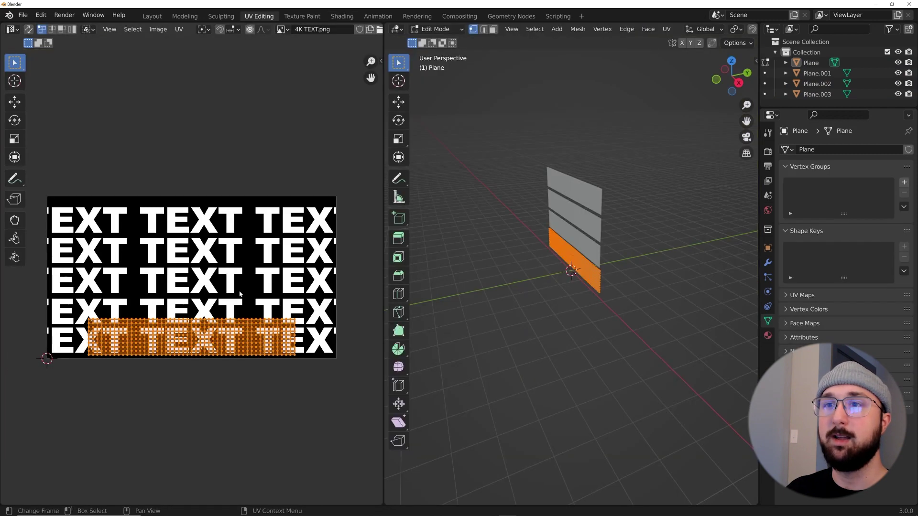
pyautogui.press('Tab')
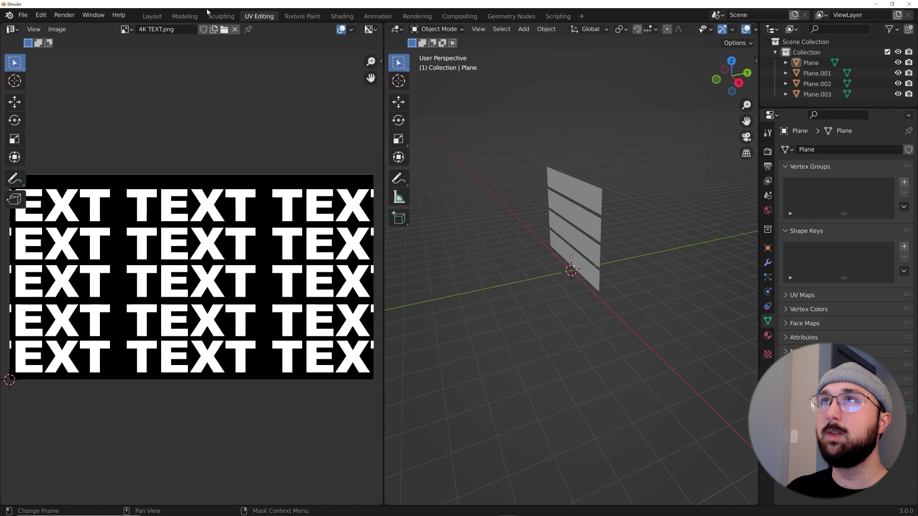
pyautogui.click(341, 16)
pyautogui.moveTo(575, 83); pyautogui.dragTo(414, 257)
pyautogui.press('Tab')
pyautogui.click(259, 17)
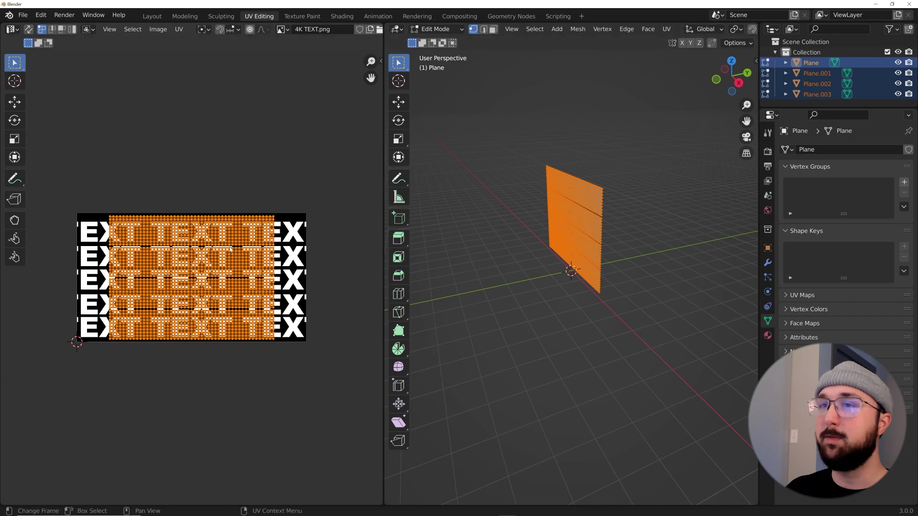
pyautogui.press('g')
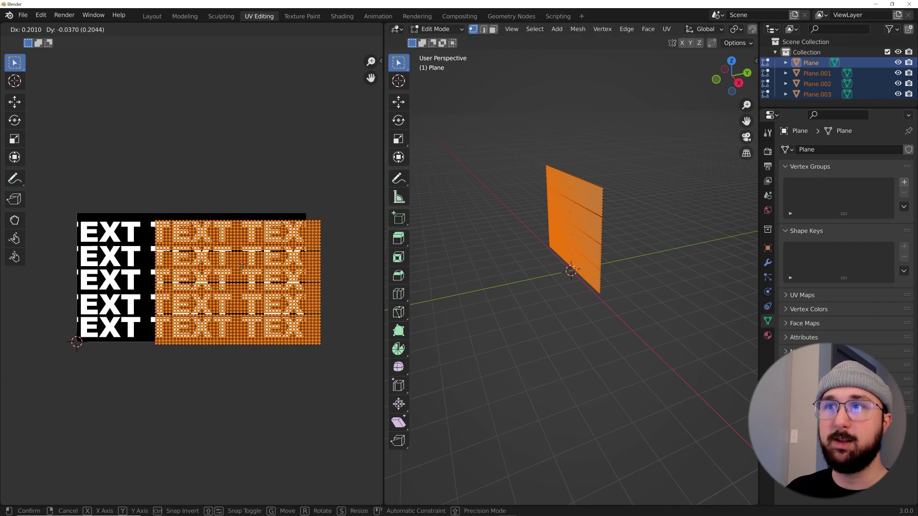
pyautogui.press('Escape')
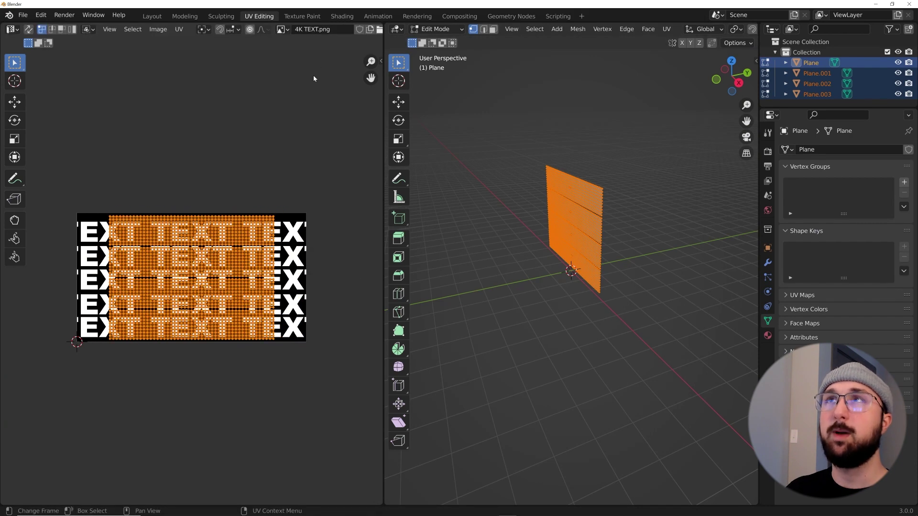
pyautogui.click(342, 17)
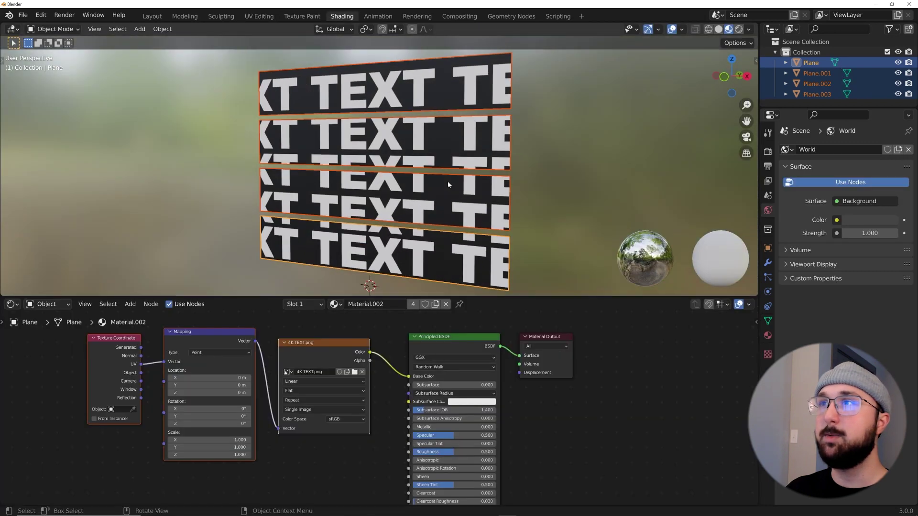
# Step: Add a Solidify modifier to the top strip and set its thickness to about 0.078 m
pyautogui.moveTo(578, 159); pyautogui.dragTo(537, 164, button='middle')
pyautogui.click(537, 165)
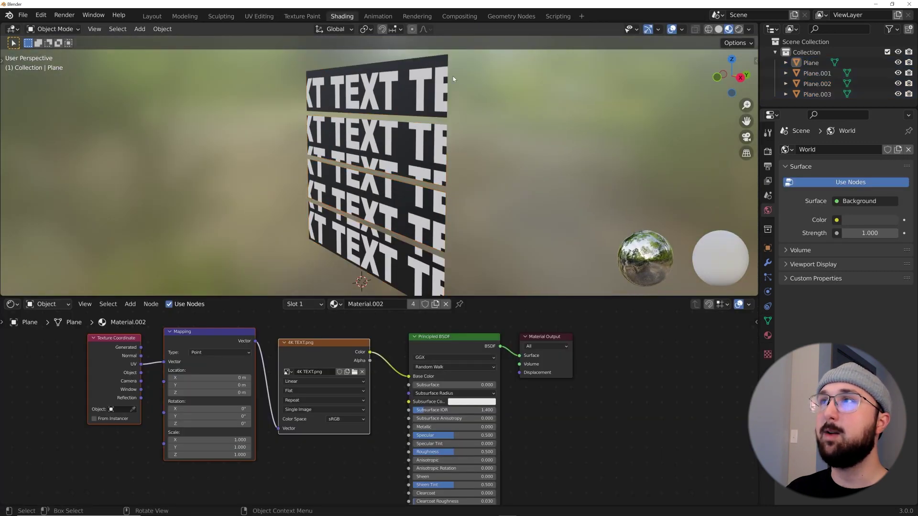
pyautogui.click(457, 102)
pyautogui.scroll(4, 433, 183)
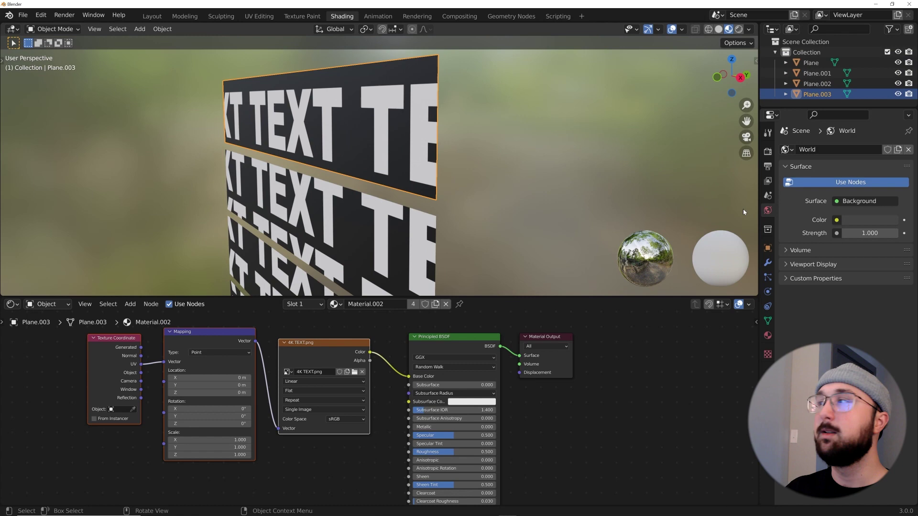
pyautogui.click(768, 262)
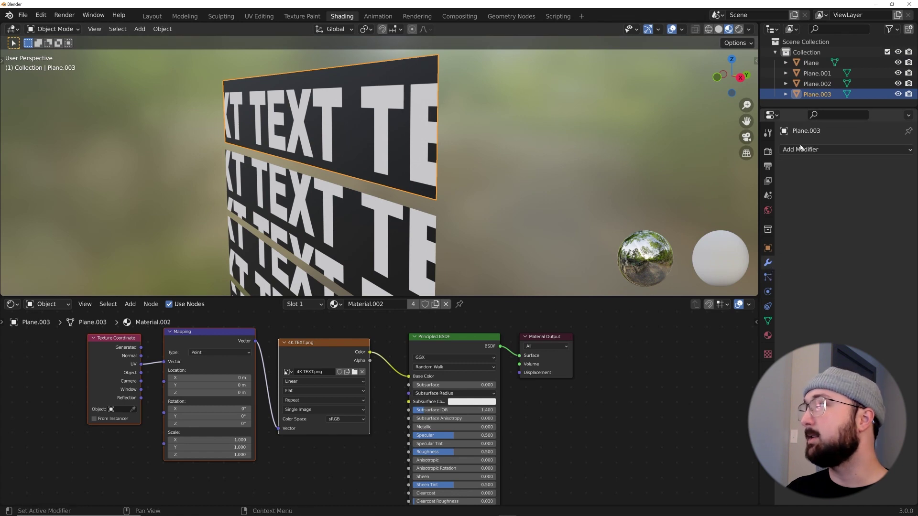
pyautogui.moveTo(620, 143); pyautogui.dragTo(532, 147, button='middle')
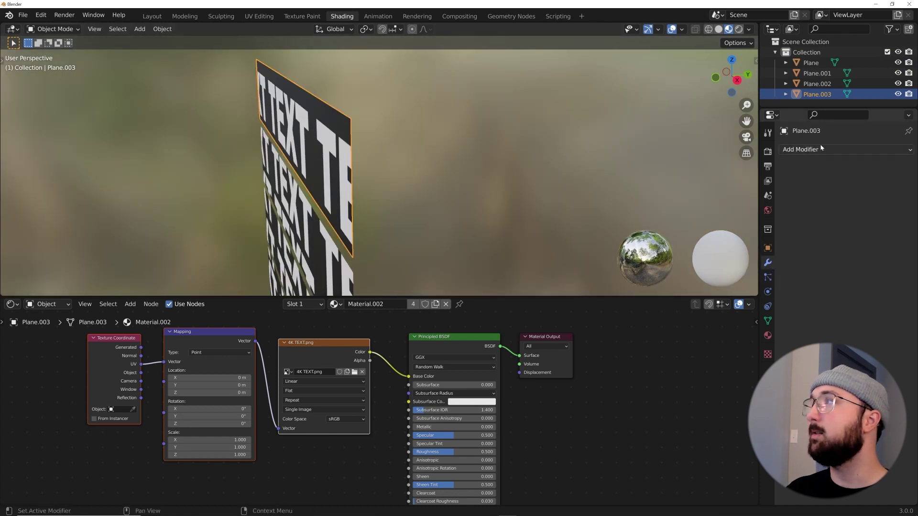
pyautogui.click(797, 149)
pyautogui.click(693, 328)
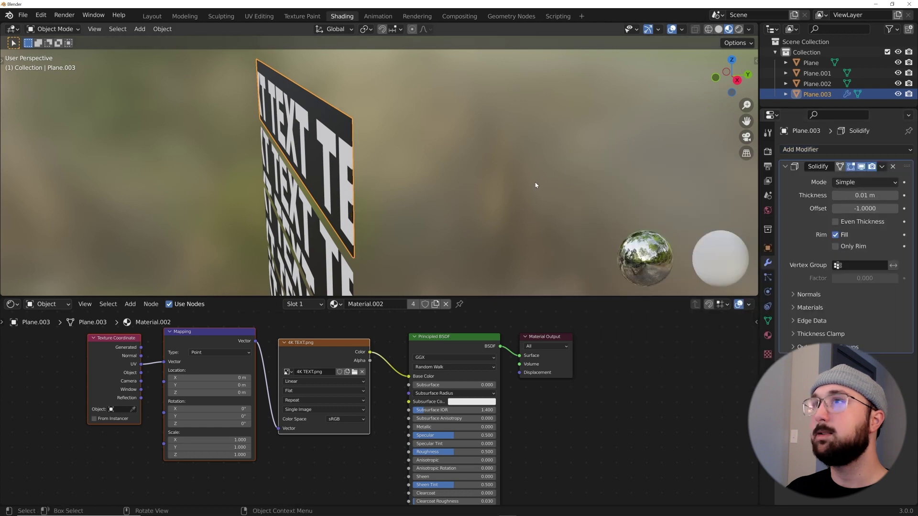
pyautogui.moveTo(865, 195); pyautogui.dragTo(889, 195)
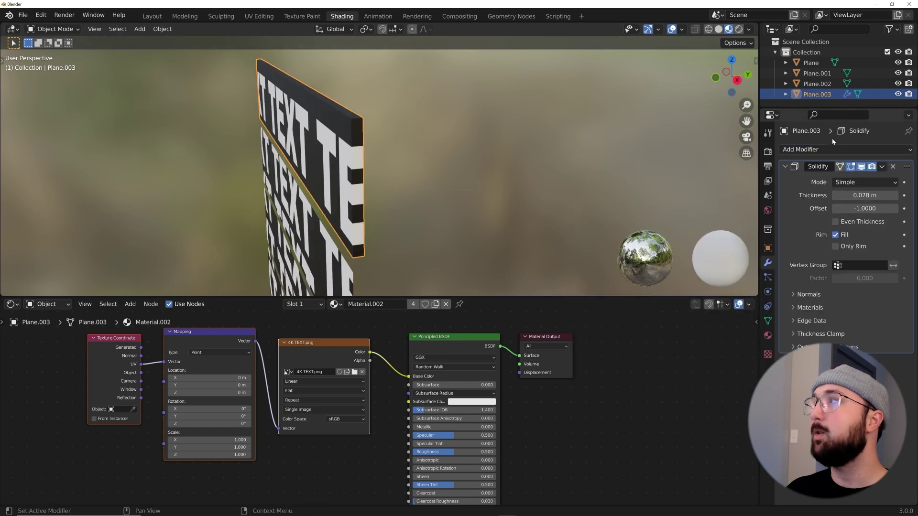
# Step: Add a Bevel modifier to the top strip with 5 segments and an amount of about 0.022 m
pyautogui.click(796, 150)
pyautogui.click(725, 189)
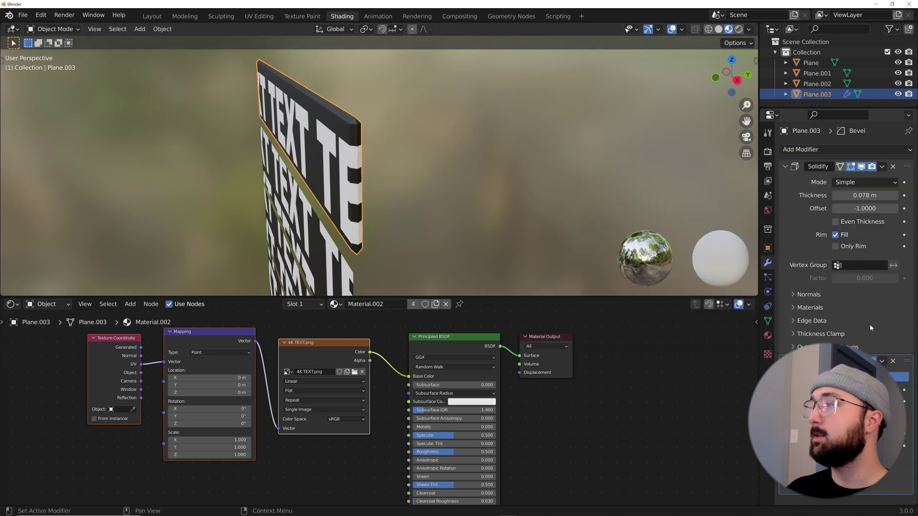
pyautogui.click(896, 419)
pyautogui.click(896, 420)
pyautogui.click(896, 420)
pyautogui.click(896, 419)
pyautogui.moveTo(866, 401); pyautogui.dragTo(827, 402)
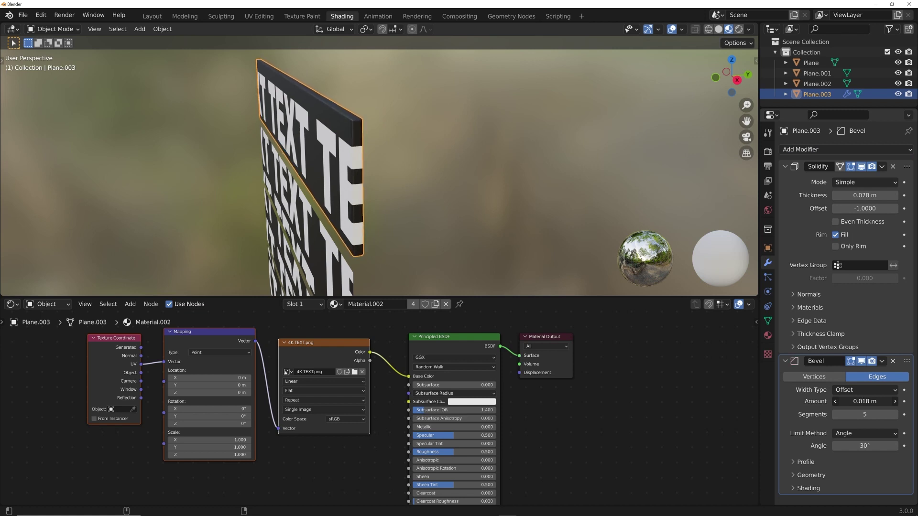
pyautogui.rightClick(581, 185)
pyautogui.moveTo(463, 160); pyautogui.dragTo(491, 154, button='middle')
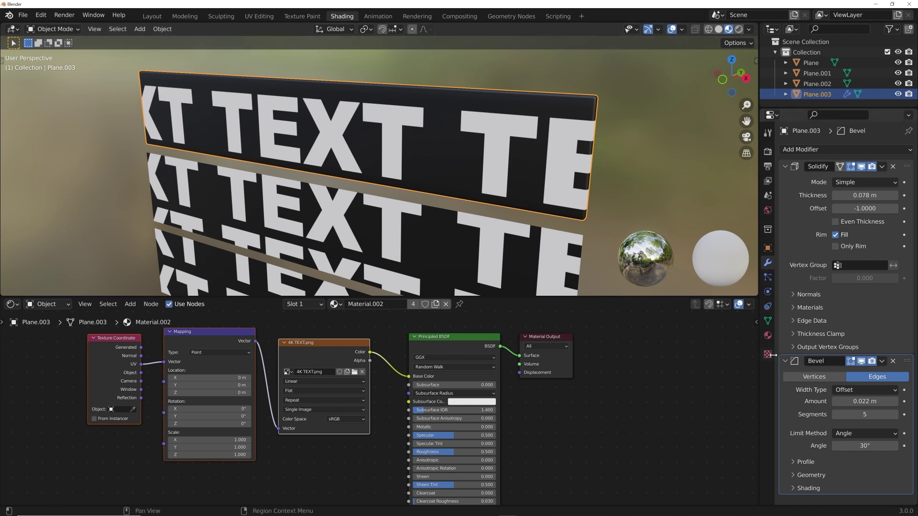
# Step: Add a Displace modifier to the top strip and move it above Solidify and Bevel in the modifier stack
pyautogui.click(786, 167)
pyautogui.click(786, 182)
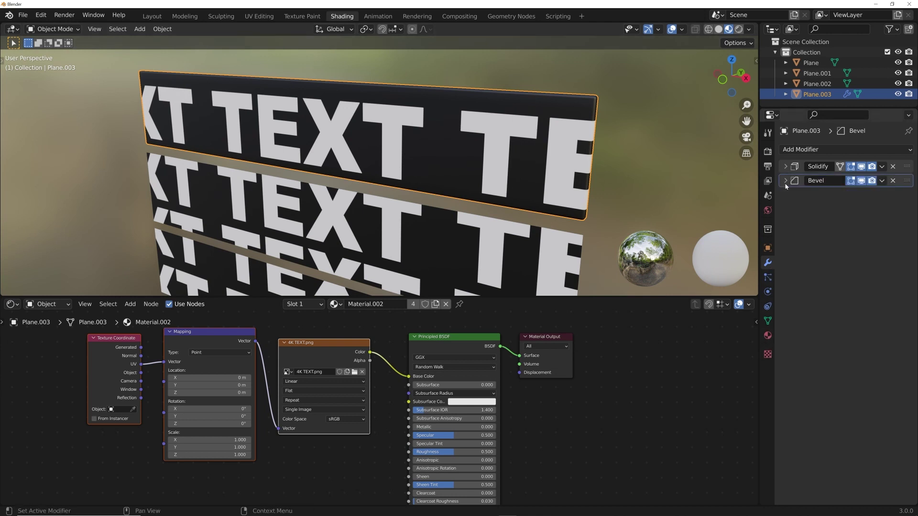
pyautogui.click(802, 150)
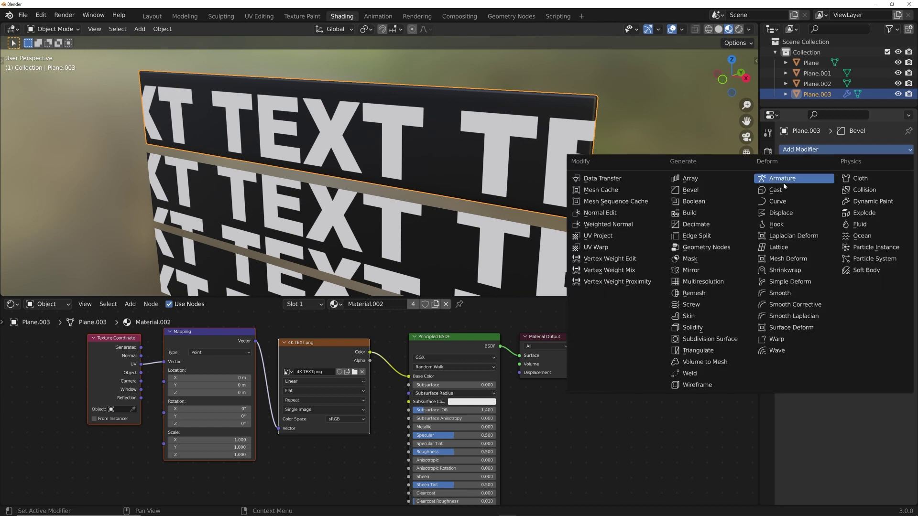
pyautogui.click(783, 214)
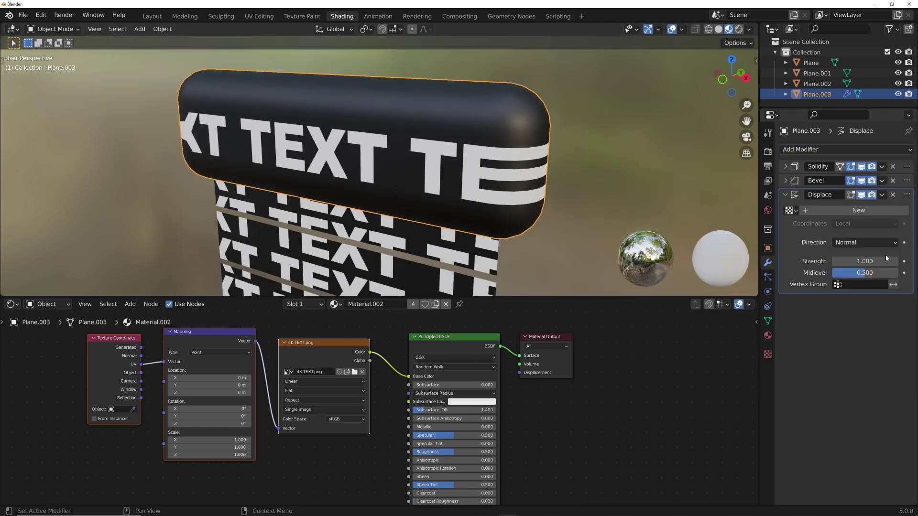
pyautogui.moveTo(907, 195); pyautogui.dragTo(909, 156)
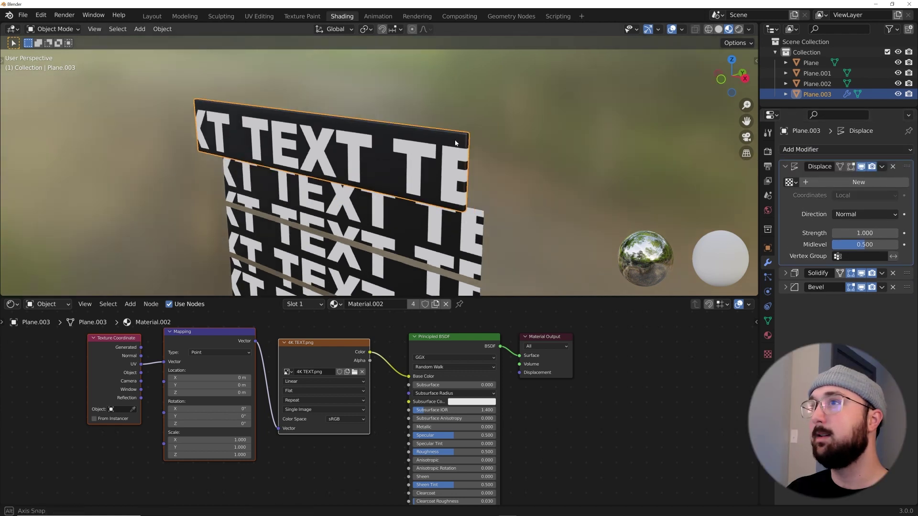
# Step: Create a new texture for the Displace modifier, set its type to Clouds and increase its size
pyautogui.click(905, 183)
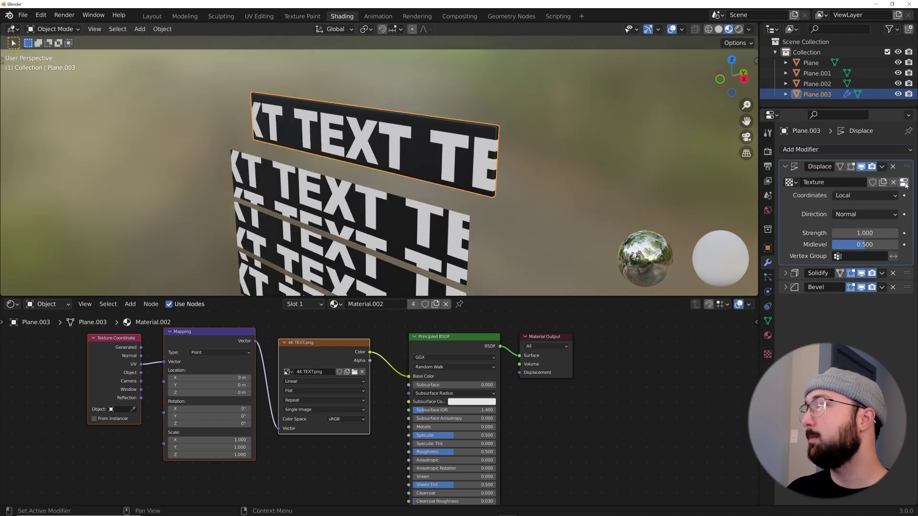
pyautogui.click(904, 183)
pyautogui.click(856, 181)
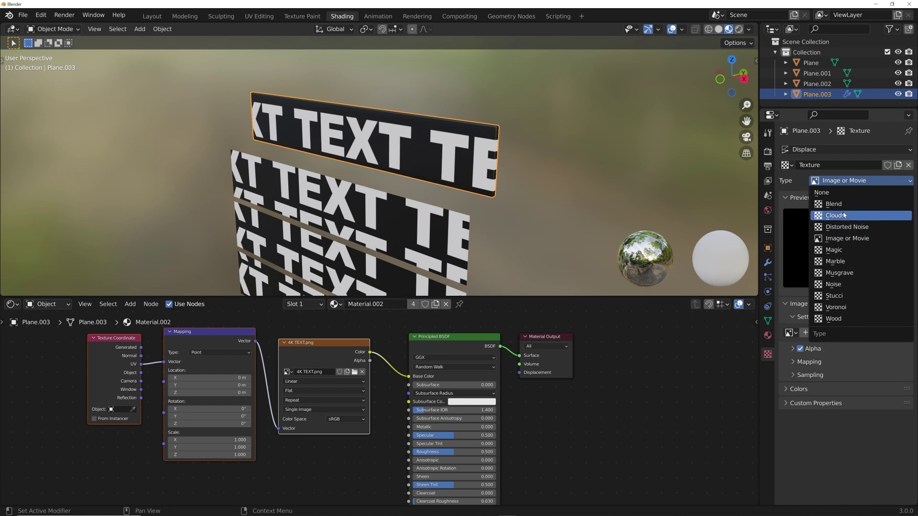
pyautogui.click(842, 214)
pyautogui.moveTo(864, 377); pyautogui.dragTo(892, 366)
pyautogui.moveTo(382, 225); pyautogui.dragTo(423, 226, button='middle')
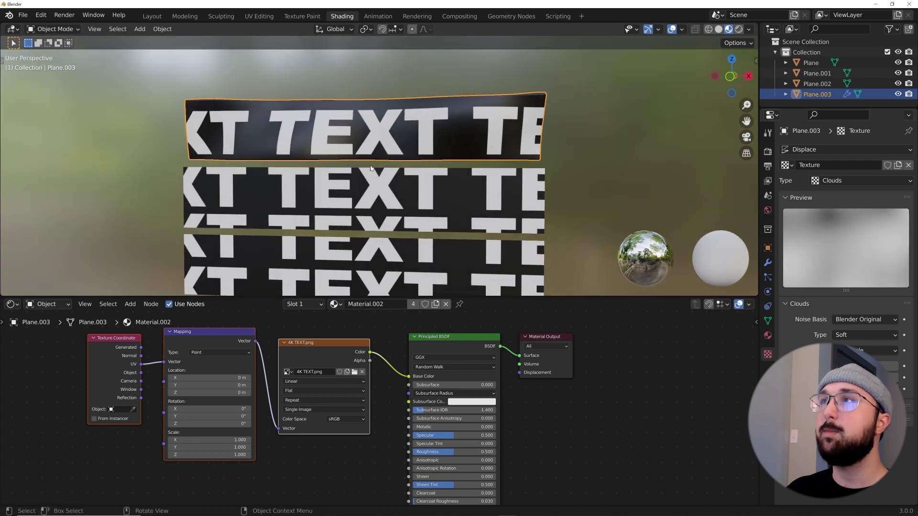
# Step: Add a Plain Axes empty and move it up from the origin toward the upper strips
pyautogui.click(766, 263)
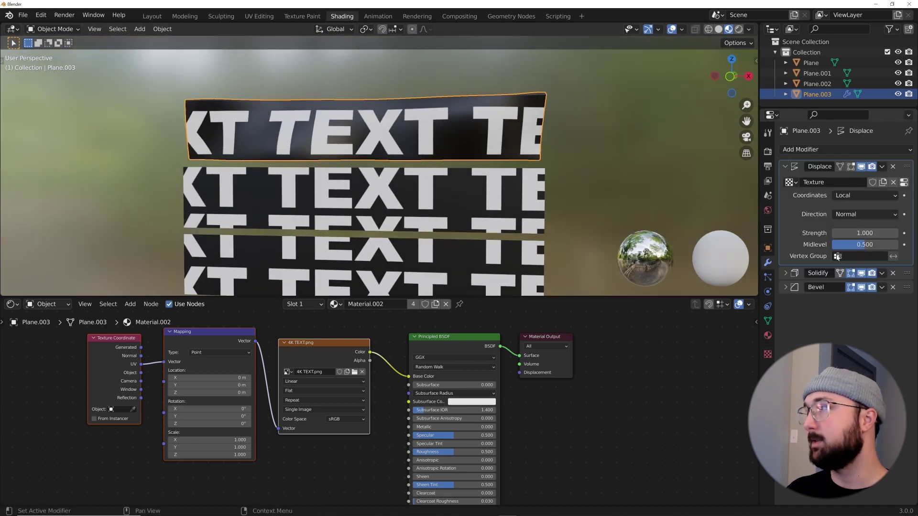
pyautogui.scroll(-1, 465, 190)
pyautogui.hotkey('shift', 'a')
pyautogui.moveTo(428, 132)
pyautogui.moveTo(412, 234)
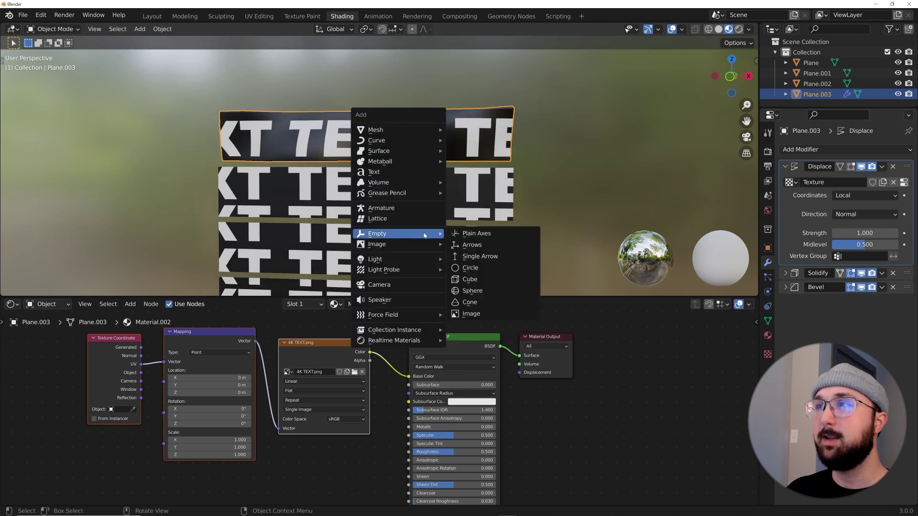
pyautogui.click(493, 237)
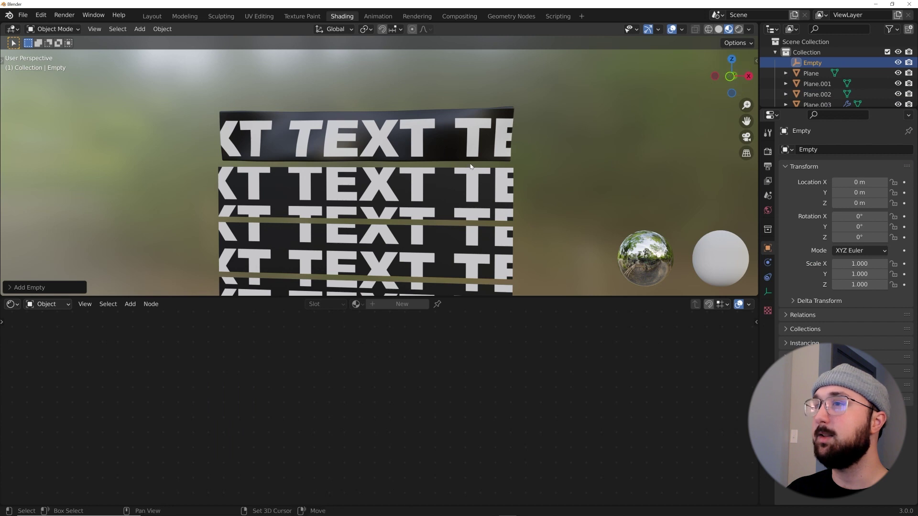
pyautogui.keyDown('shift'); pyautogui.moveTo(490, 235); pyautogui.dragTo(478, 163, button='middle'); pyautogui.keyUp('shift')
pyautogui.scroll(-3, 399, 209)
pyautogui.press('g')
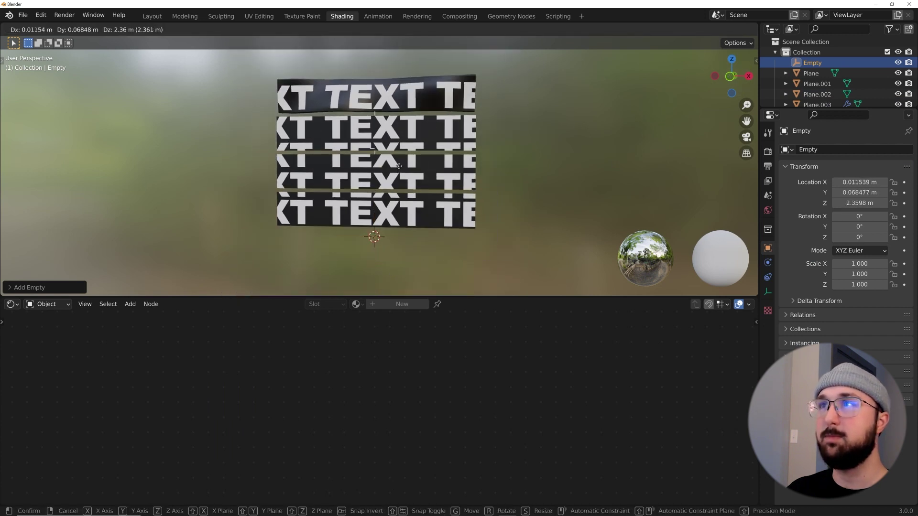
pyautogui.click(486, 181)
# Step: Set the top strip's Displace texture coordinates to Object with the Empty as the reference, then select the strip below
pyautogui.moveTo(486, 180); pyautogui.dragTo(443, 94, button='middle')
pyautogui.click(443, 93)
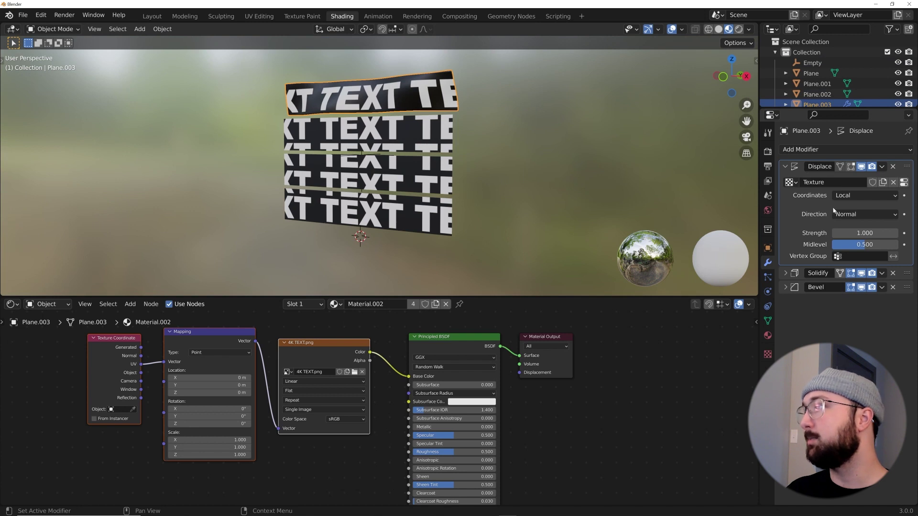
pyautogui.click(851, 195)
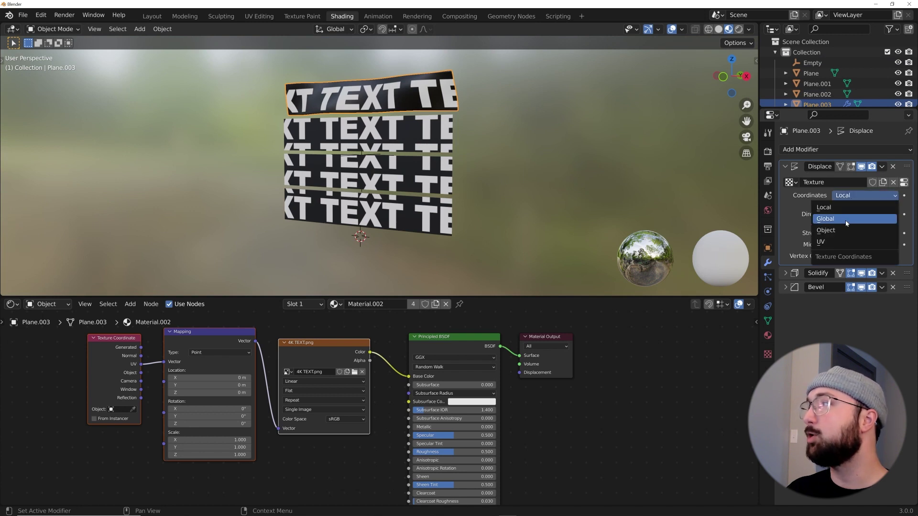
pyautogui.click(858, 217)
pyautogui.click(856, 207)
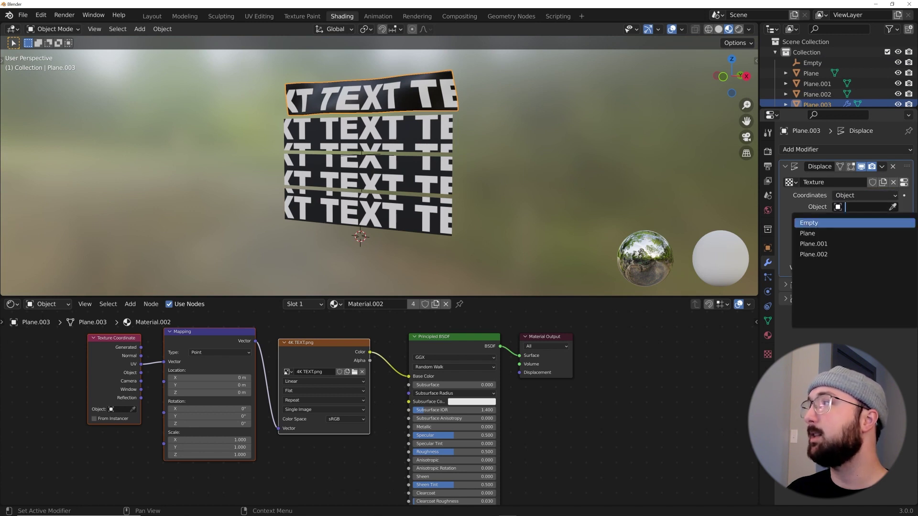
pyautogui.click(851, 223)
pyautogui.click(373, 154)
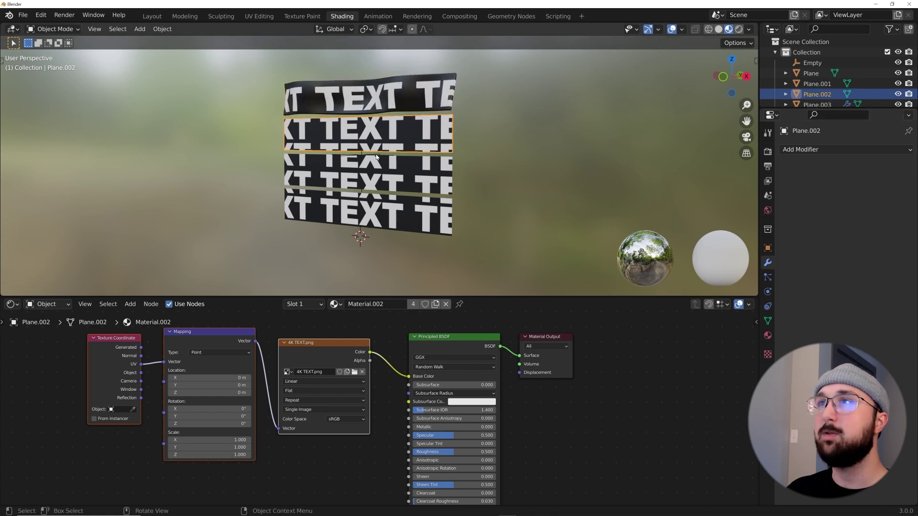
# Step: Try rotating the Empty freely to test the displacement of the top strip
pyautogui.click(378, 155)
pyautogui.moveTo(380, 158); pyautogui.dragTo(418, 161, button='middle')
pyautogui.click(813, 63)
pyautogui.scroll(4, 418, 162)
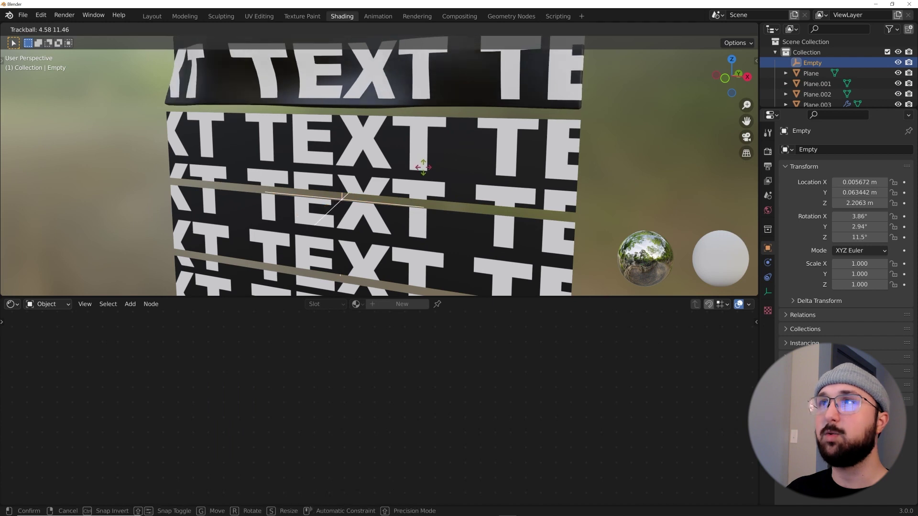
pyautogui.keyDown('shift'); pyautogui.moveTo(429, 161); pyautogui.dragTo(418, 191, button='middle'); pyautogui.keyUp('shift')
pyautogui.scroll(-2, 417, 189)
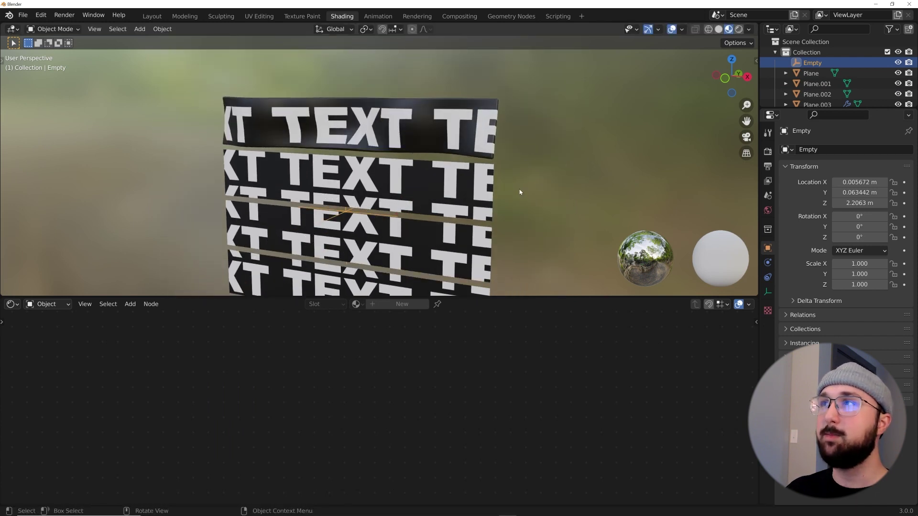
pyautogui.scroll(-1, 520, 192)
# Step: Copy the top strip's Displace, Solidify and Bevel modifiers to the three strips below it
pyautogui.click(459, 149)
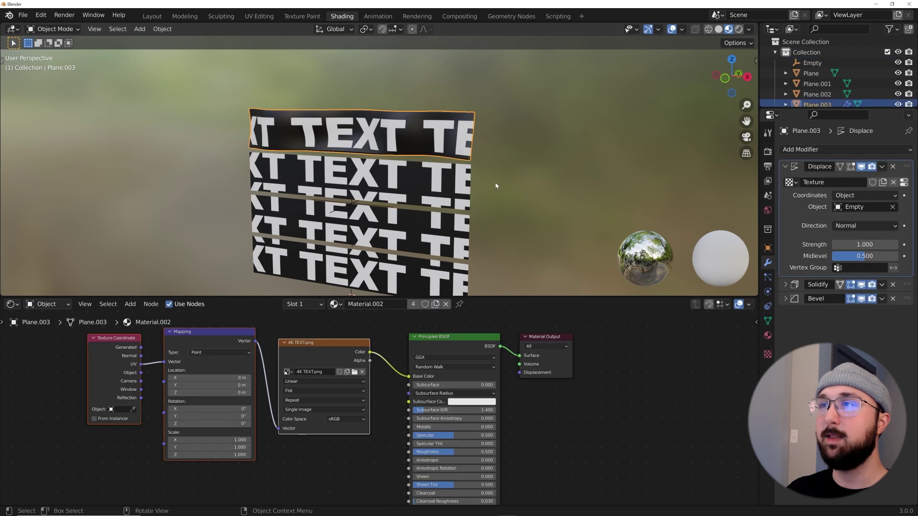
pyautogui.moveTo(488, 179); pyautogui.dragTo(500, 170, button='middle')
pyautogui.click(459, 266)
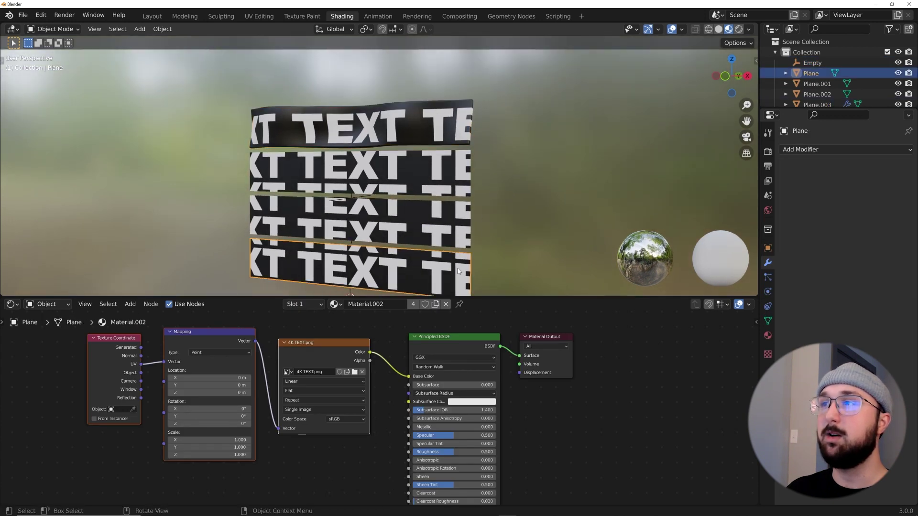
pyautogui.keyDown('shift'); pyautogui.click(453, 221); pyautogui.keyUp('shift')
pyautogui.keyDown('shift'); pyautogui.click(454, 178); pyautogui.keyUp('shift')
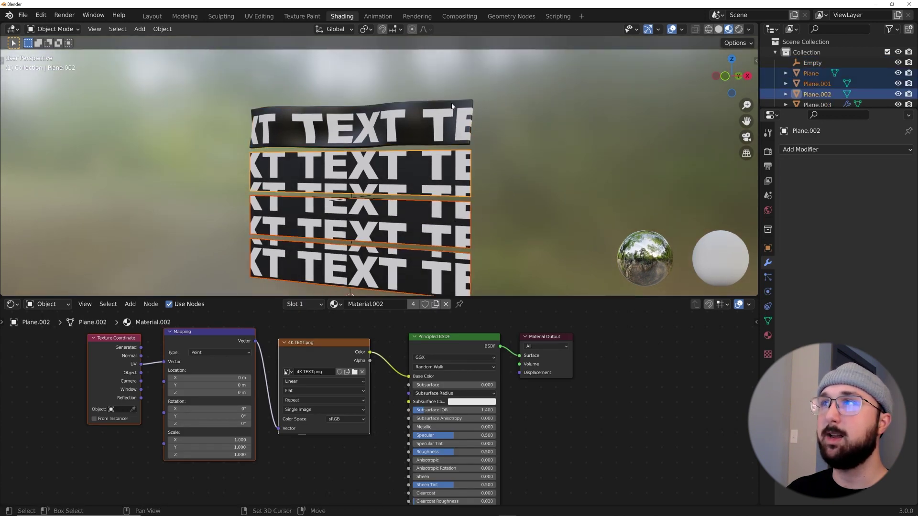
pyautogui.keyDown('shift'); pyautogui.click(434, 129); pyautogui.keyUp('shift')
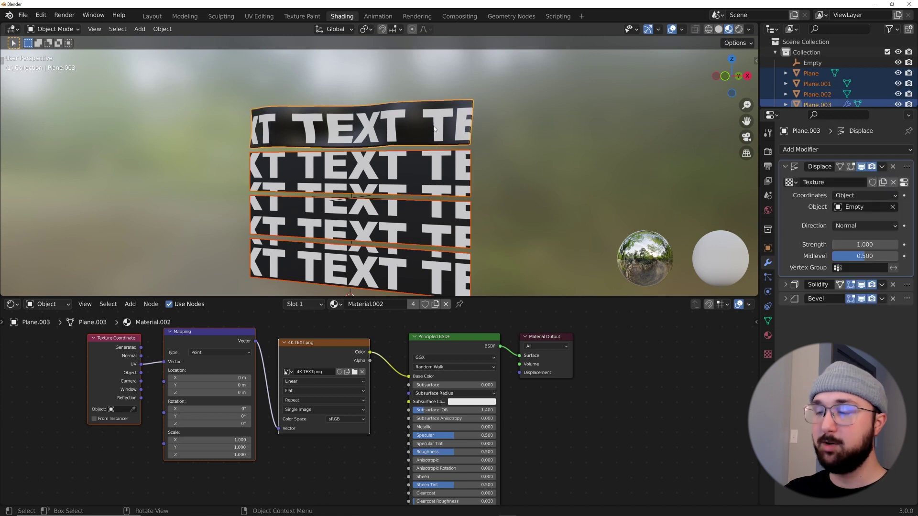
pyautogui.hotkey('ctrl', 'l')
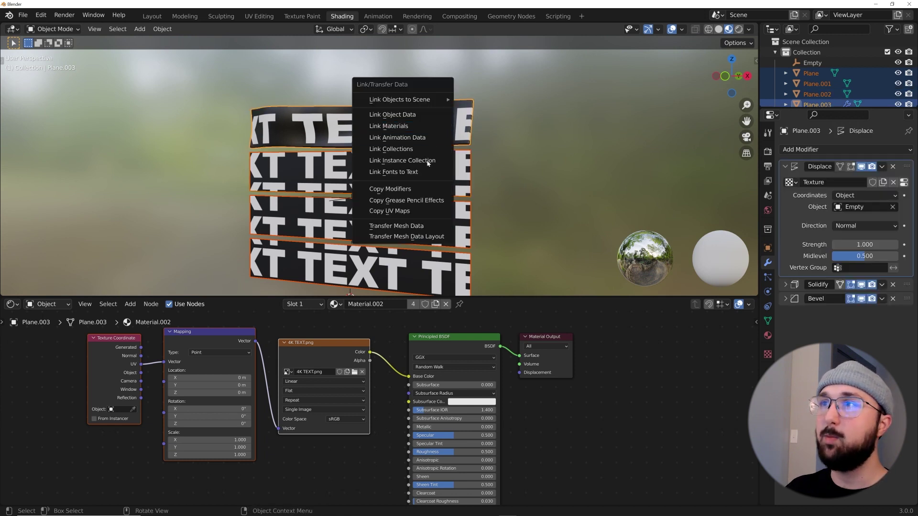
pyautogui.click(442, 189)
# Step: Apply Shade Smooth to the three lower strips
pyautogui.click(511, 171)
pyautogui.click(384, 204)
pyautogui.keyDown('shift'); pyautogui.click(436, 261); pyautogui.keyUp('shift')
pyautogui.keyDown('shift'); pyautogui.click(436, 244); pyautogui.keyUp('shift')
pyautogui.rightClick(436, 245)
pyautogui.click(436, 242)
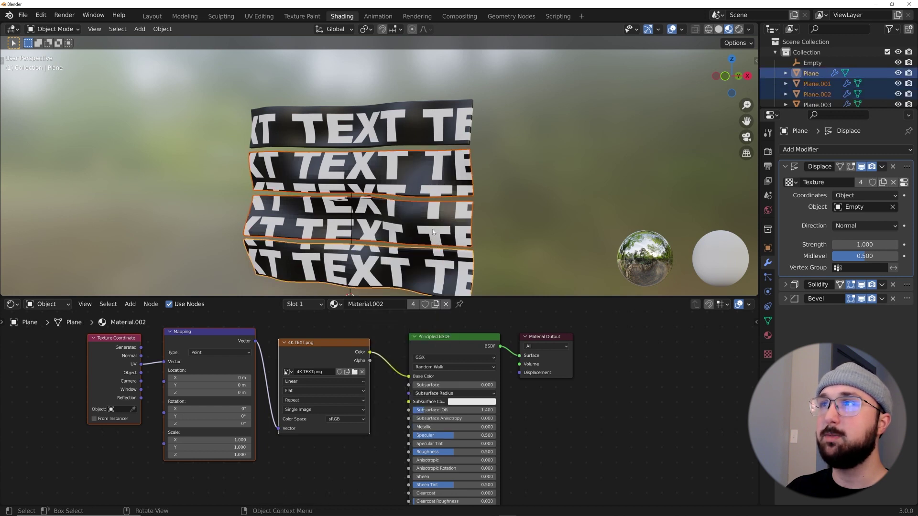
# Step: Try rotating the Empty freely to test the shared displacement across all four strips
pyautogui.click(354, 222)
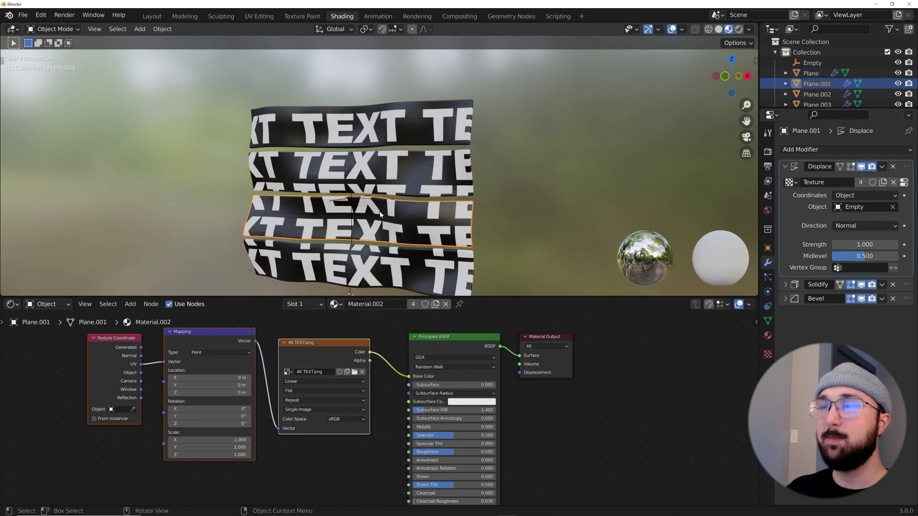
pyautogui.moveTo(380, 213); pyautogui.dragTo(362, 203, button='middle')
pyautogui.click(355, 197)
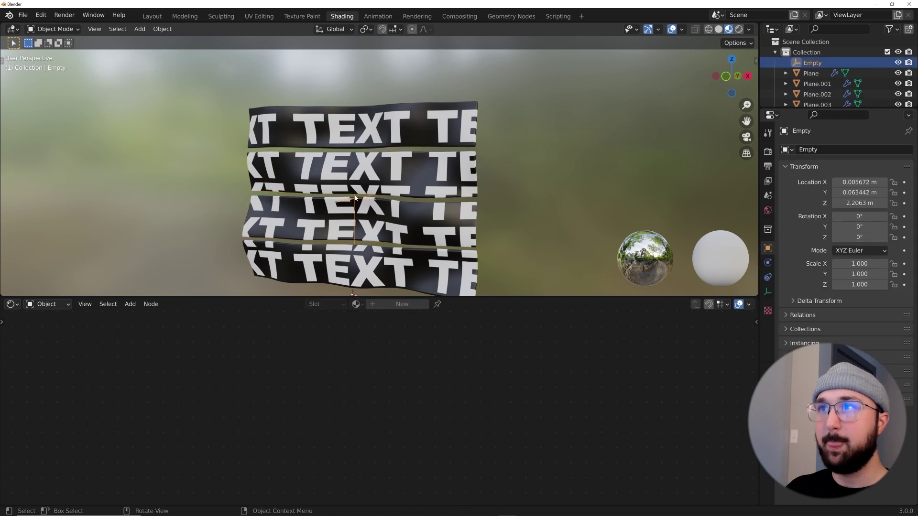
pyautogui.press('r')
pyautogui.press('r')
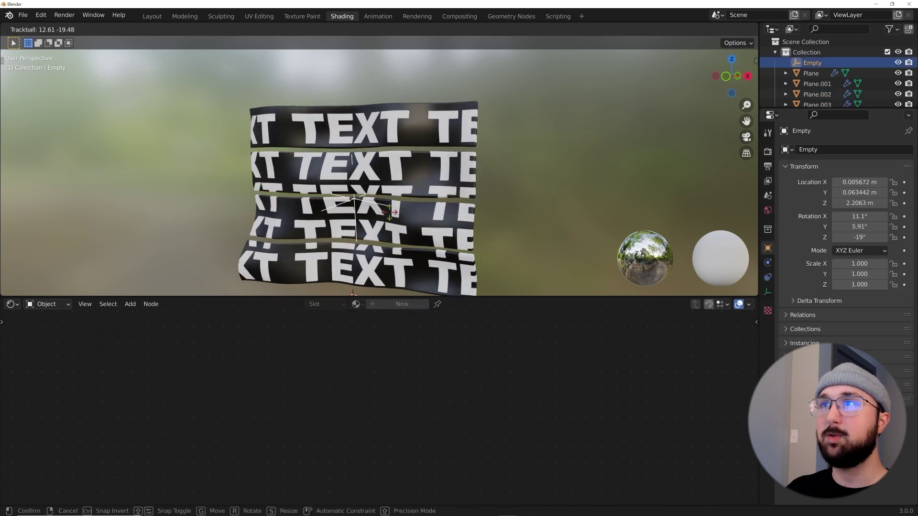
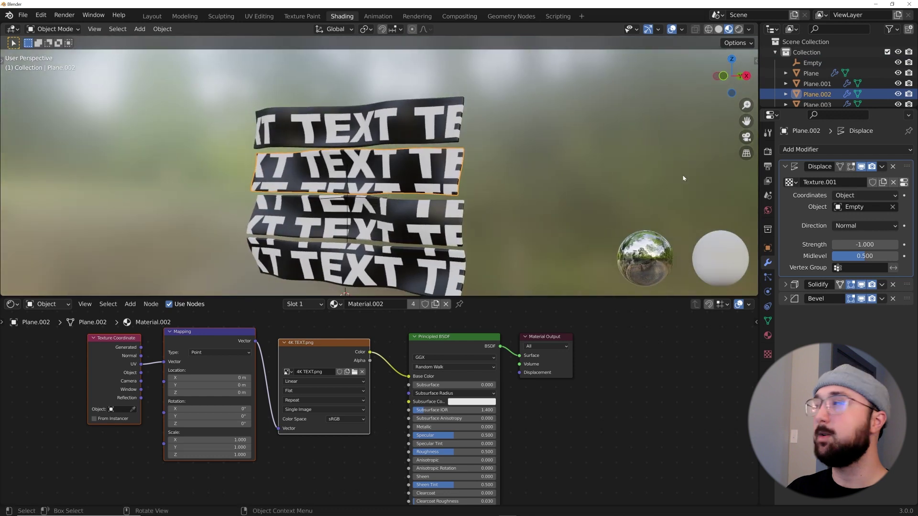
# Step: Set the noise basis of the second strip's Clouds displacement texture to Improved Perlin
pyautogui.click(905, 182)
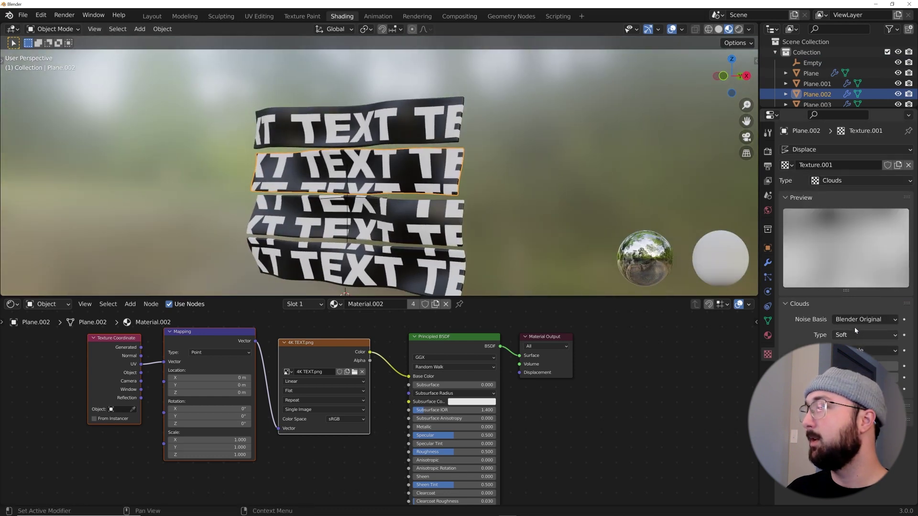
pyautogui.click(861, 319)
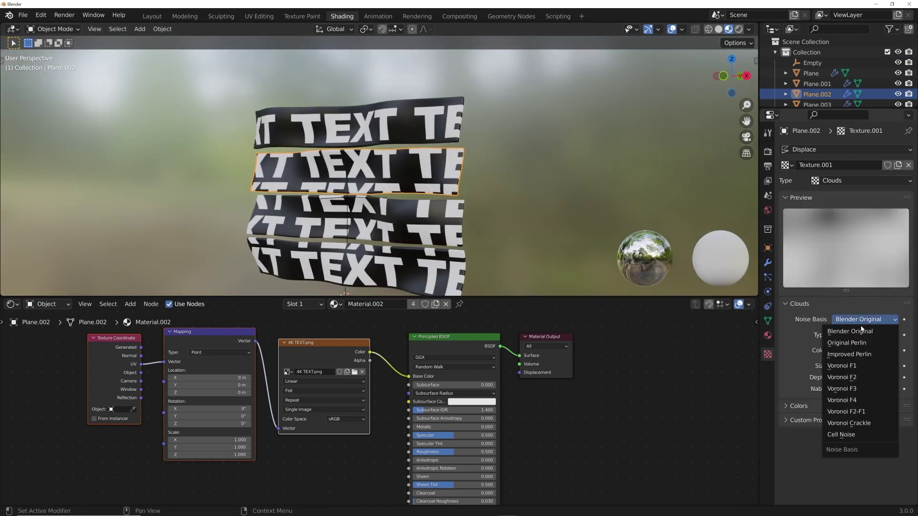
pyautogui.click(856, 354)
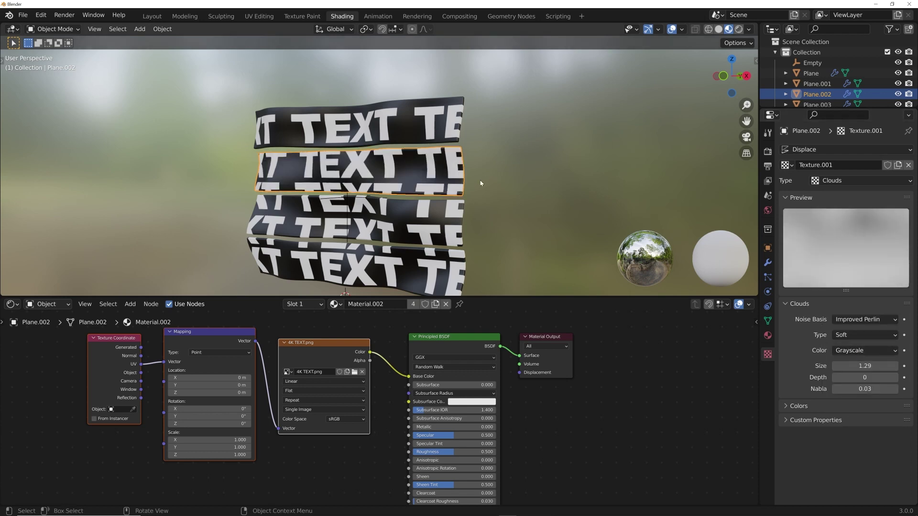
# Step: Try rotating the Empty freely while viewing the strips from the side to compare their displacement
pyautogui.moveTo(481, 183); pyautogui.dragTo(385, 224, button='middle')
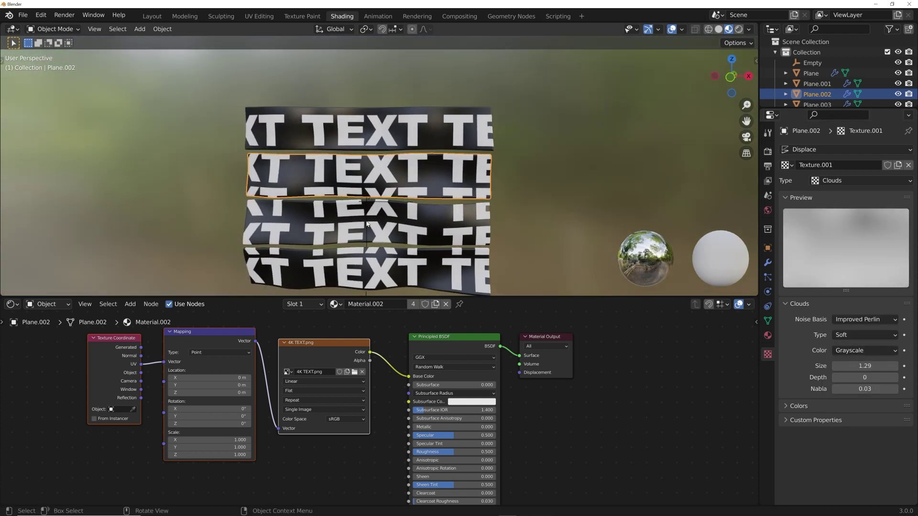
pyautogui.click(368, 223)
pyautogui.moveTo(463, 226); pyautogui.dragTo(466, 193, button='middle')
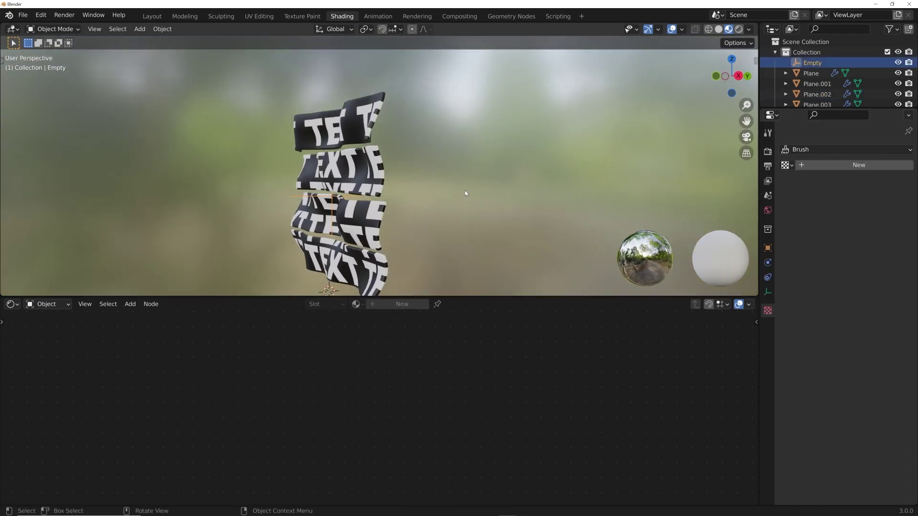
pyautogui.press('r')
pyautogui.press('r')
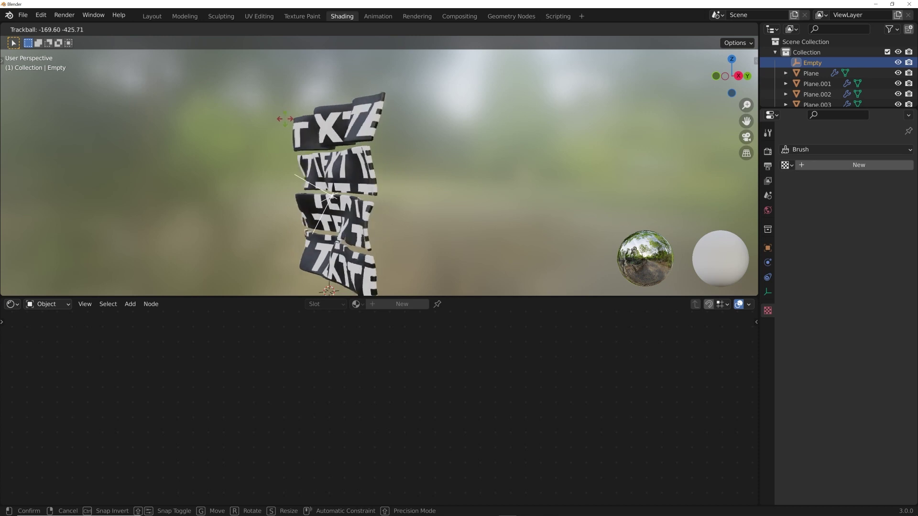
pyautogui.click(353, 190)
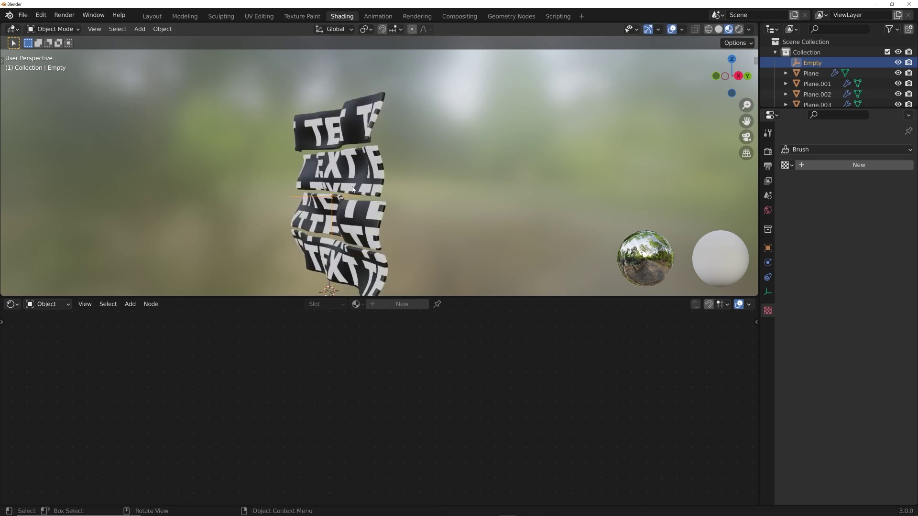
# Step: Give the third strip from the top its own displacement texture copy and set the type to Musgrave
pyautogui.click(383, 223)
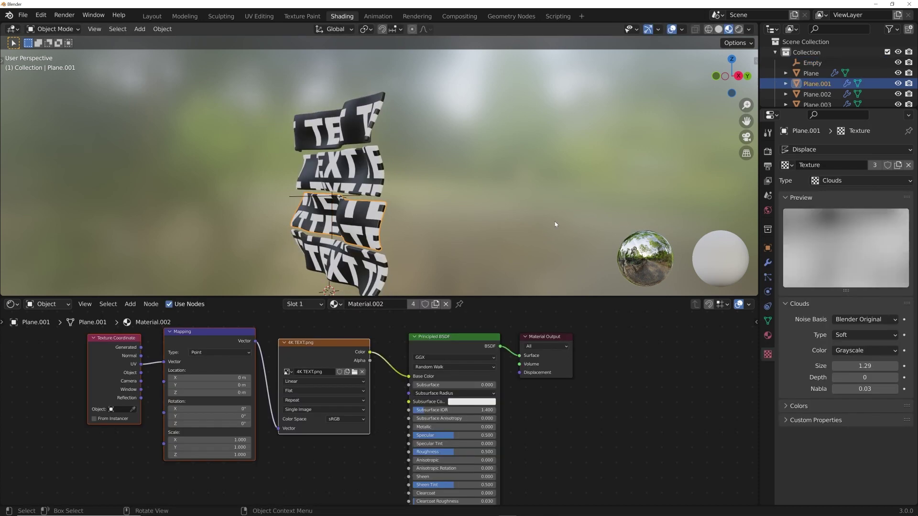
pyautogui.click(768, 263)
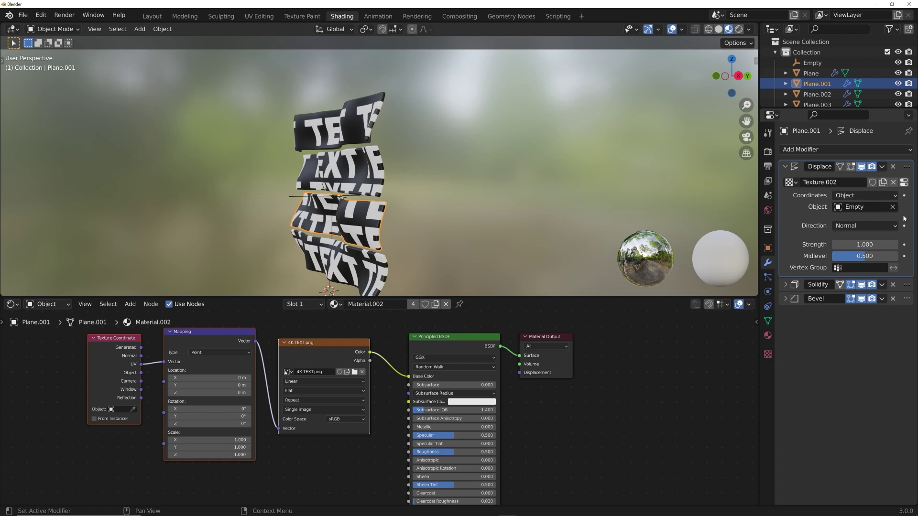
pyautogui.click(904, 183)
pyautogui.click(838, 181)
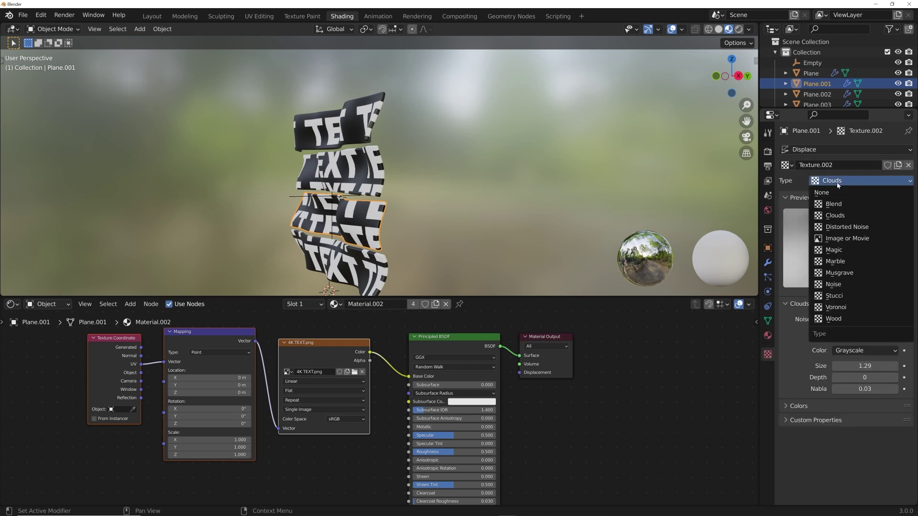
pyautogui.click(840, 274)
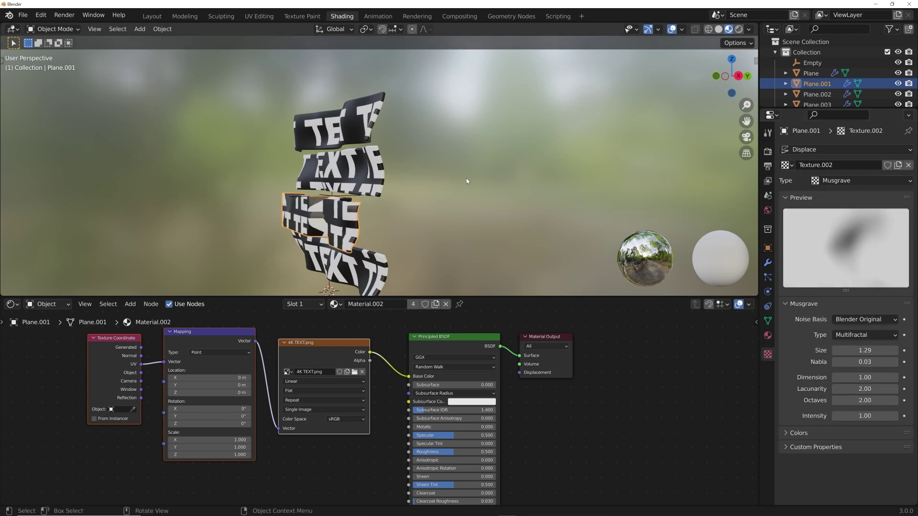
# Step: Set the contrast of the third strip's Musgrave texture to 0.180
pyautogui.moveTo(467, 181); pyautogui.dragTo(594, 233, button='middle')
pyautogui.click(798, 433)
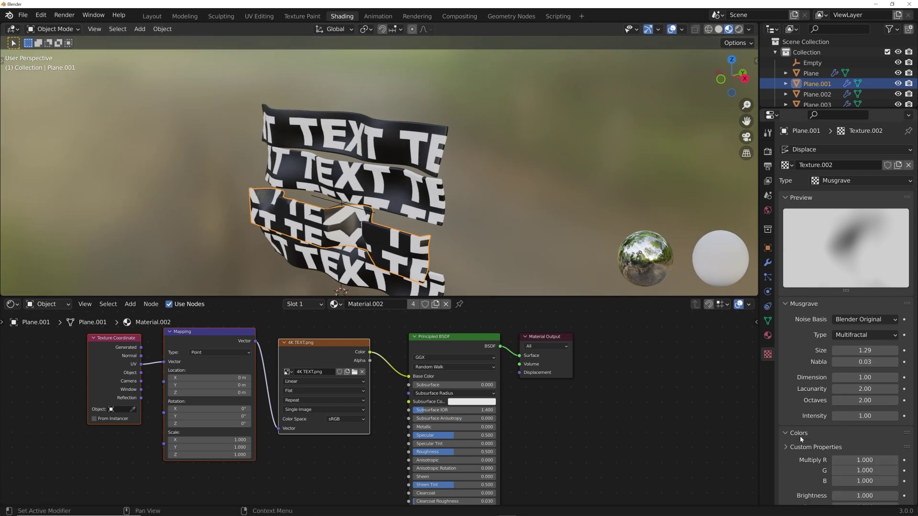
pyautogui.scroll(-3, 856, 287)
pyautogui.moveTo(865, 456); pyautogui.dragTo(844, 456)
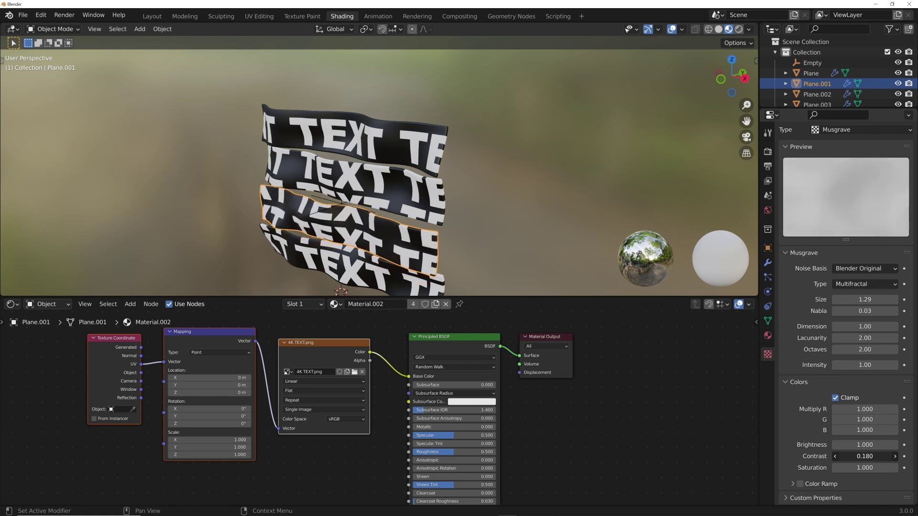
# Step: Try rotating the Empty freely to test the third strip's Musgrave displacement
pyautogui.click(373, 215)
pyautogui.press('r')
pyautogui.press('r')
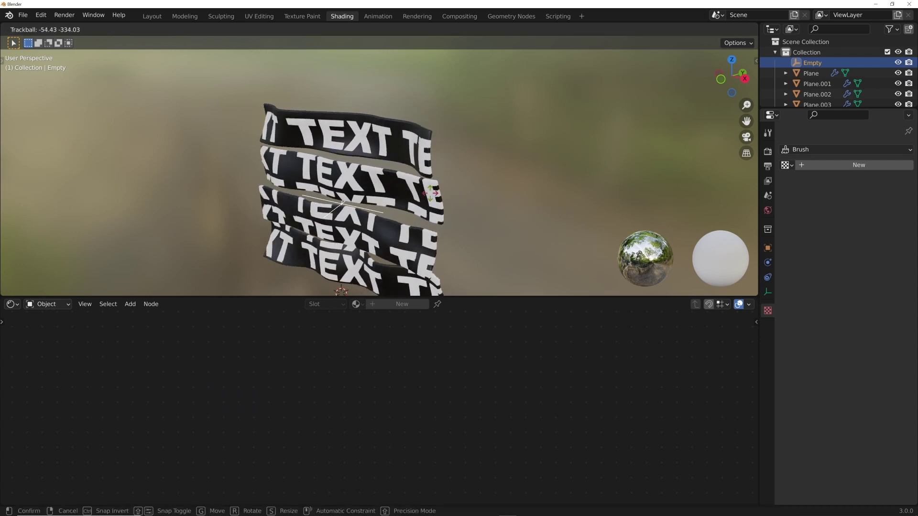
pyautogui.click(415, 240)
# Step: Set the third strip's Displace strength to 1.530
pyautogui.click(415, 240)
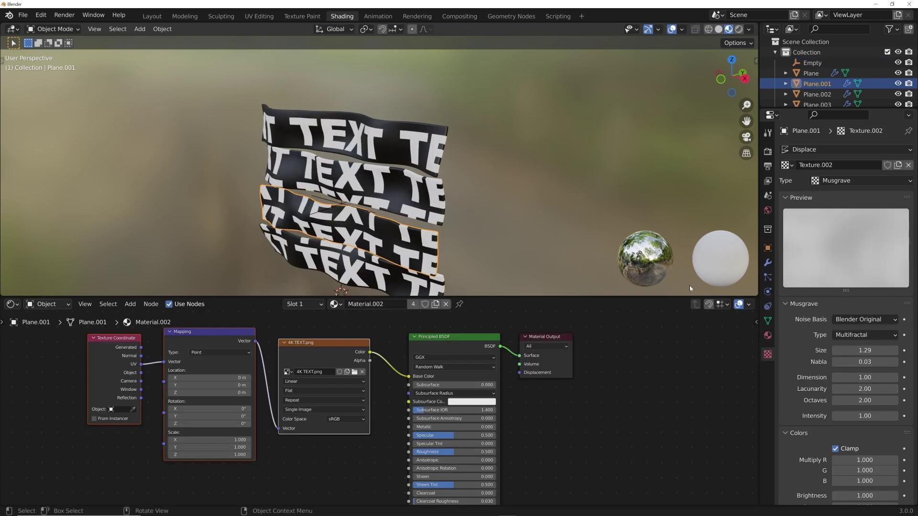
pyautogui.click(768, 262)
pyautogui.moveTo(885, 244); pyautogui.dragTo(900, 244)
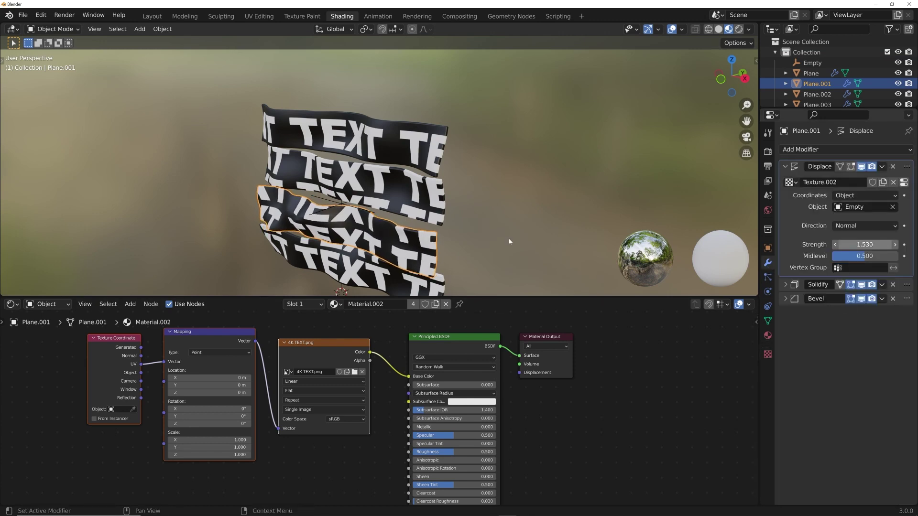
# Step: Give the bottom strip its own displacement texture copy of type Distorted Noise and lower its contrast
pyautogui.moveTo(674, 246); pyautogui.dragTo(497, 220, button='middle')
pyautogui.click(428, 261)
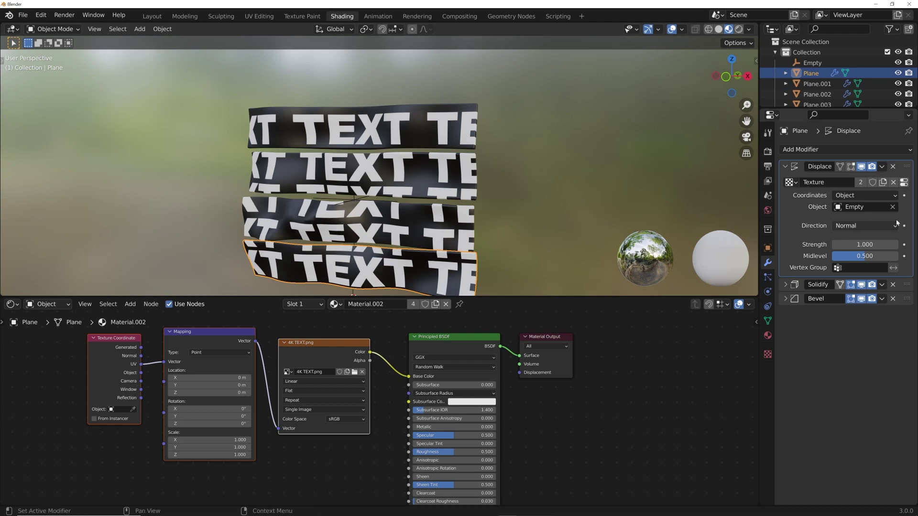
pyautogui.click(901, 185)
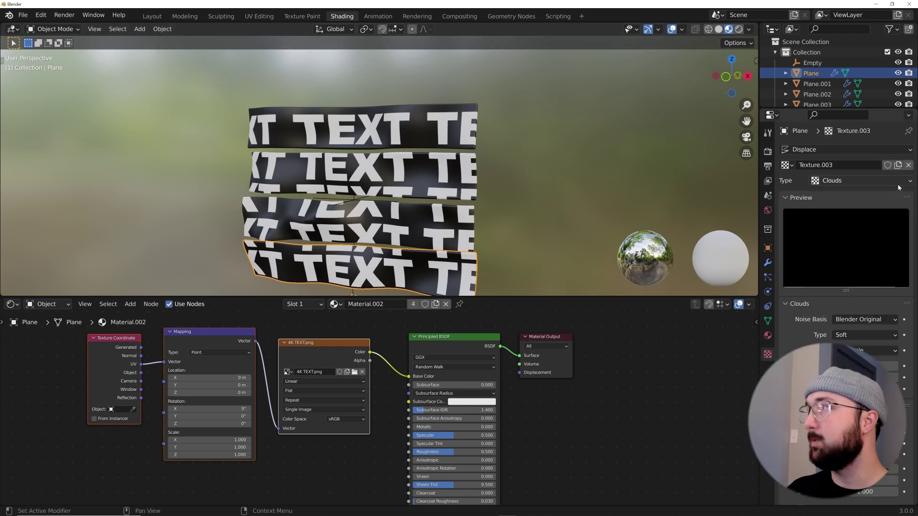
pyautogui.click(862, 181)
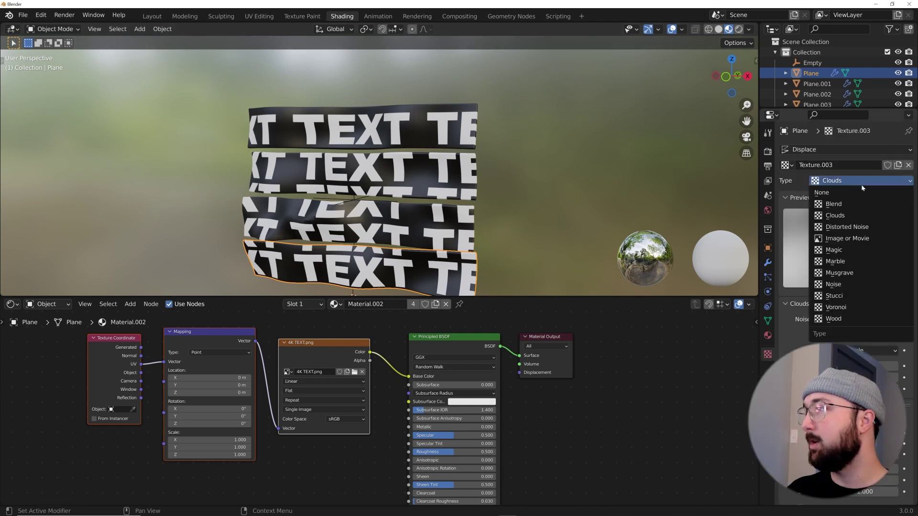
pyautogui.click(847, 227)
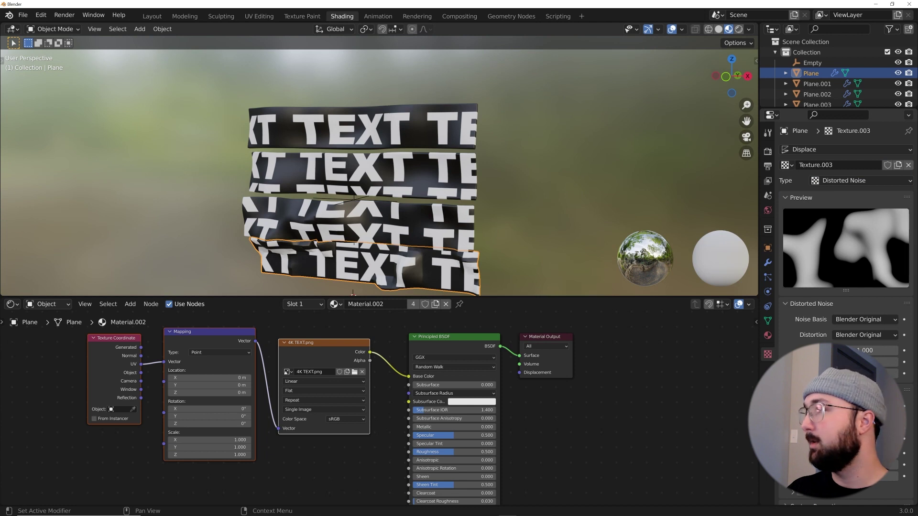
pyautogui.scroll(-1, 846, 239)
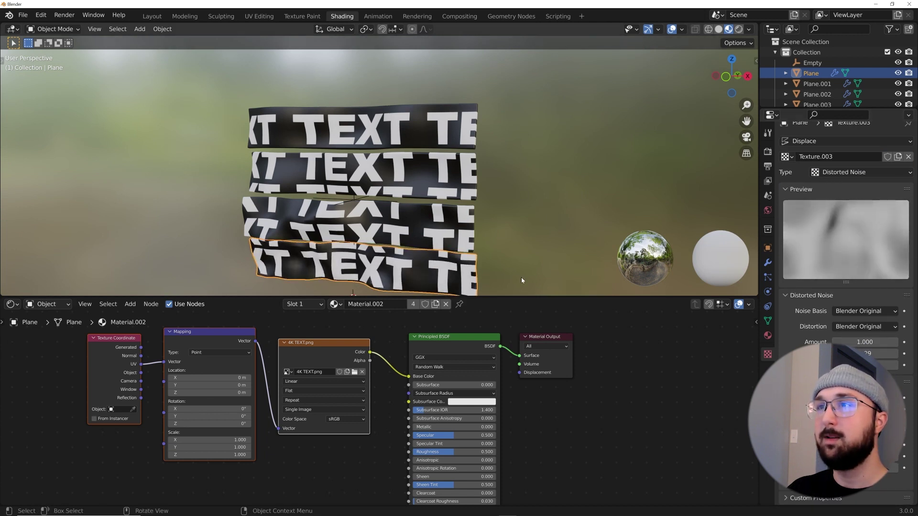
# Step: Try rotating the Empty freely to test the varied displacement of all four strips, and select the top strip
pyautogui.click(369, 193)
pyautogui.click(369, 194)
pyautogui.click(369, 194)
pyautogui.moveTo(502, 137); pyautogui.dragTo(529, 137, button='middle')
pyautogui.press('r')
pyautogui.press('r')
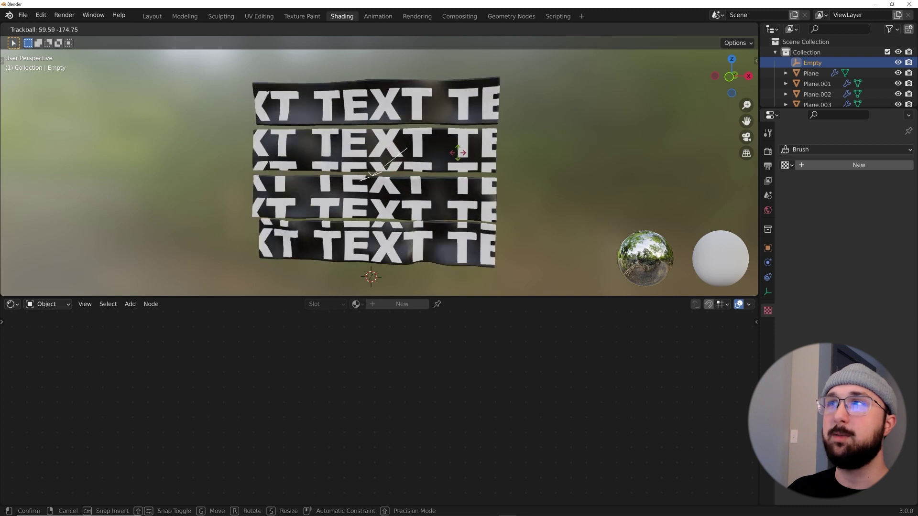
pyautogui.click(417, 108)
pyautogui.click(359, 113)
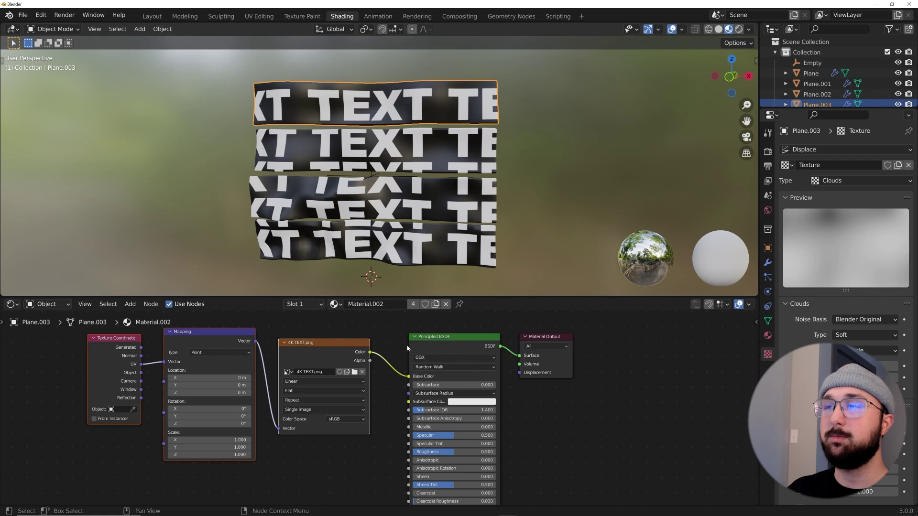
# Step: Disconnect the text image from the Principled BSDF's Base Color and insert a Mix Shader before the Material Output
pyautogui.scroll(2, 407, 347)
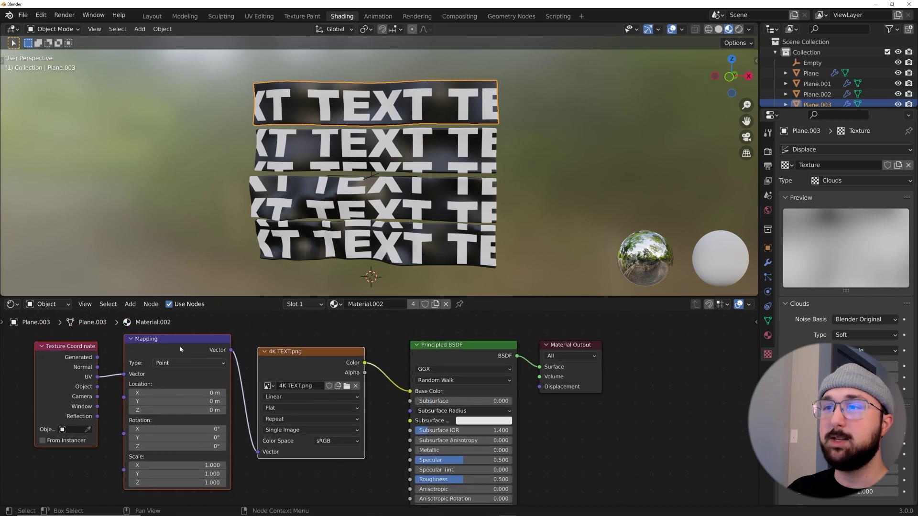
pyautogui.scroll(-2, 363, 395)
pyautogui.moveTo(401, 400); pyautogui.dragTo(590, 364)
pyautogui.click(509, 366)
pyautogui.hotkey('shift', 'a')
pyautogui.click(501, 340)
pyautogui.write('Mi')
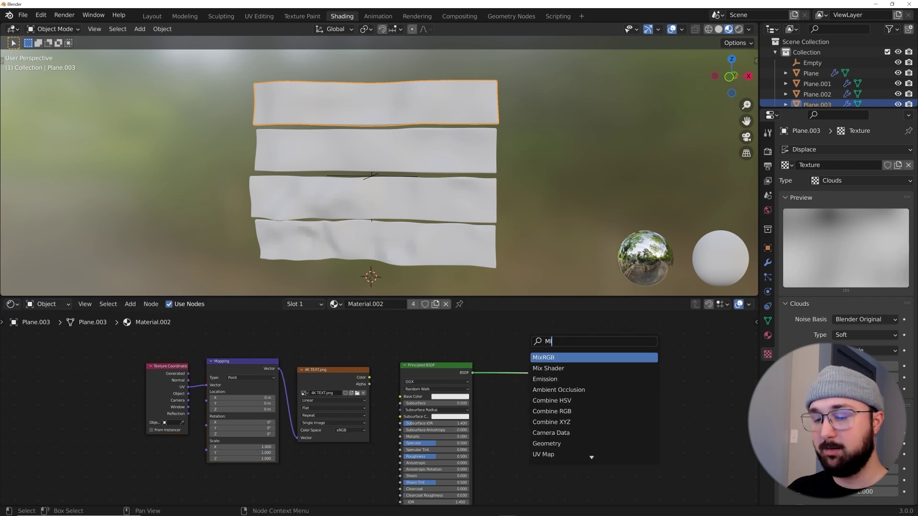
pyautogui.click(549, 368)
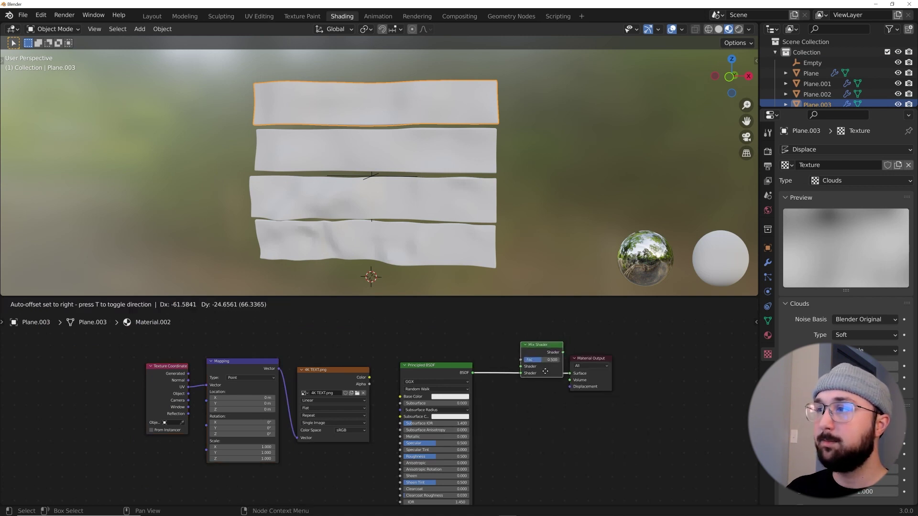
pyautogui.click(530, 358)
# Step: Duplicate the Principled BSDF, make the copy's Base Color black, and connect it to the Mix Shader's second shader input
pyautogui.scroll(-2, 530, 358)
pyautogui.scroll(1, 430, 376)
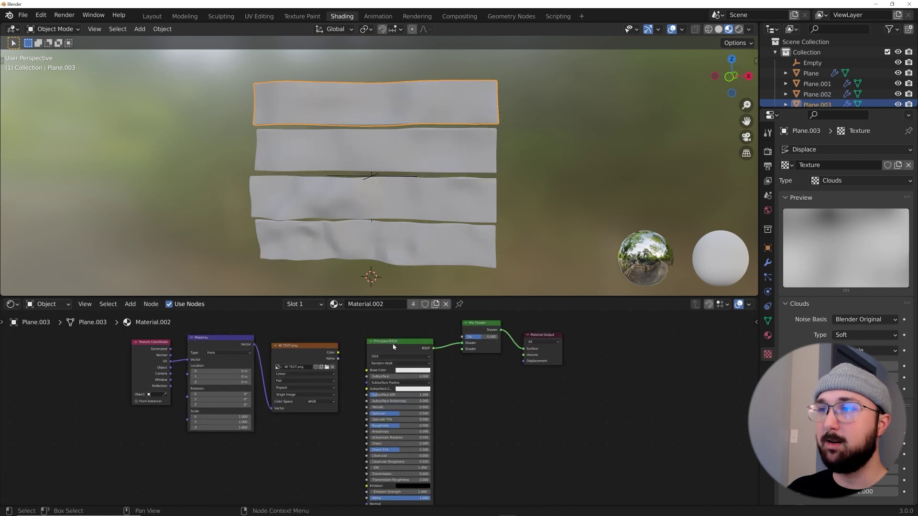
pyautogui.hotkey('shift', 'd')
pyautogui.click(475, 382)
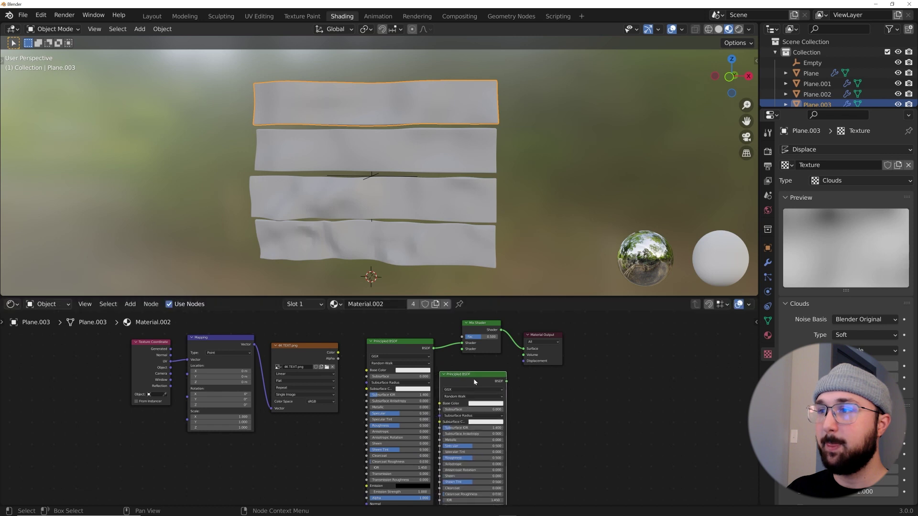
pyautogui.click(481, 404)
pyautogui.moveTo(516, 352); pyautogui.dragTo(517, 371)
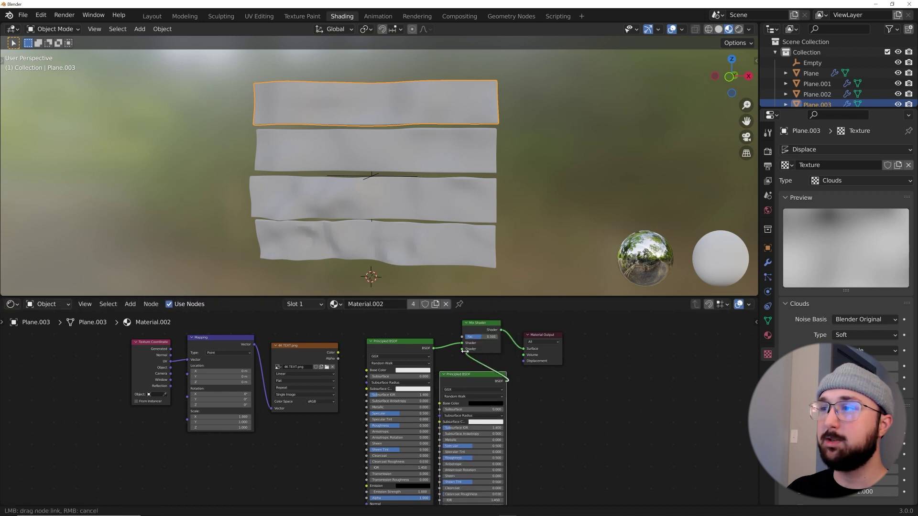
pyautogui.moveTo(462, 349); pyautogui.dragTo(462, 349)
# Step: Connect the text image's Color output to the Mix Shader's Fac and swap the two shader inputs so black feeds the first
pyautogui.moveTo(303, 346)
pyautogui.mouseDown()
pyautogui.moveTo(303, 322)
pyautogui.moveTo(304, 334)
pyautogui.mouseUp()
pyautogui.scroll(2, 329, 358)
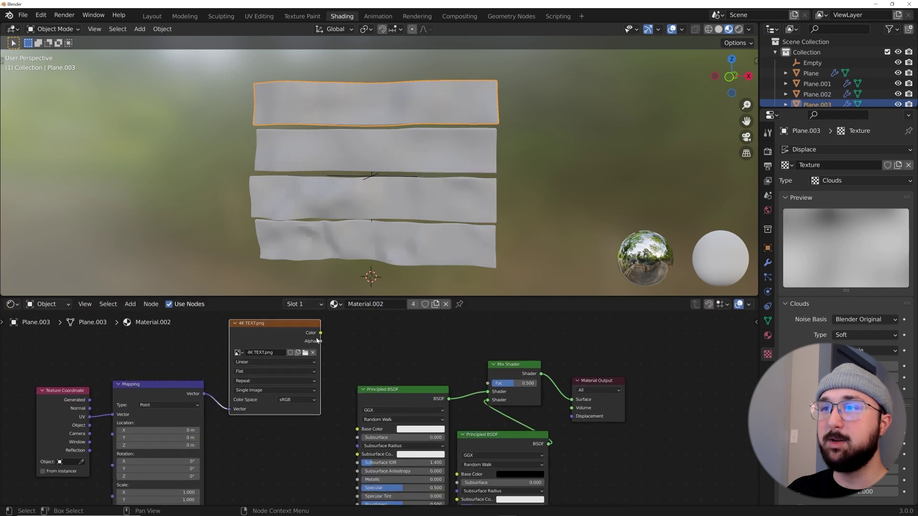
pyautogui.moveTo(489, 384); pyautogui.dragTo(488, 383)
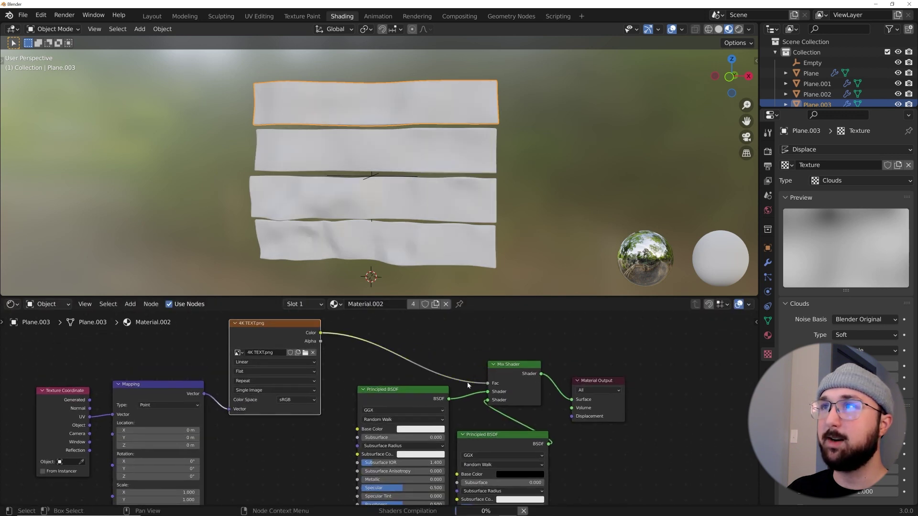
pyautogui.moveTo(487, 401); pyautogui.dragTo(490, 394)
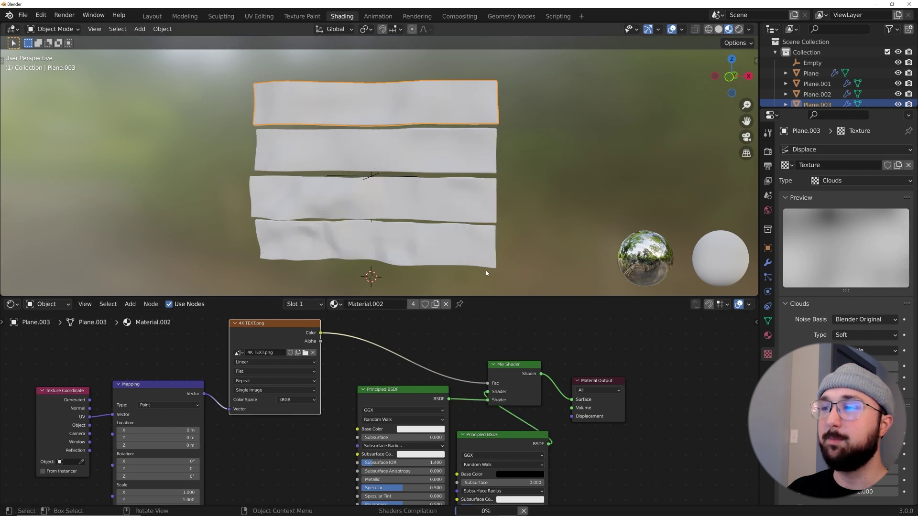
# Step: Set the roughness of the black Principled BSDF to 0.185 and of the white one to 0.320
pyautogui.moveTo(366, 196); pyautogui.dragTo(354, 192, button='middle')
pyautogui.scroll(2, 474, 438)
pyautogui.keyDown('shift'); pyautogui.scroll(-5, 473, 438); pyautogui.keyUp('shift')
pyautogui.moveTo(485, 441); pyautogui.dragTo(432, 439)
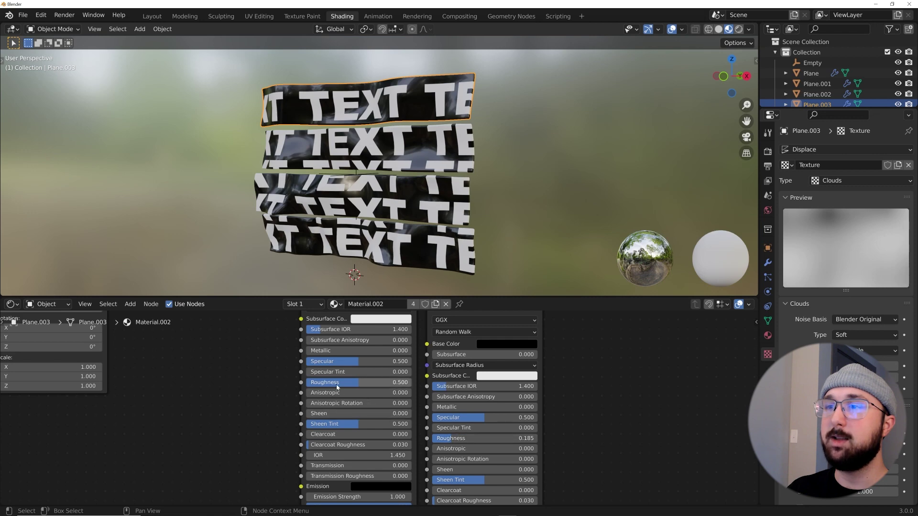
pyautogui.moveTo(364, 182); pyautogui.dragTo(426, 186, button='middle')
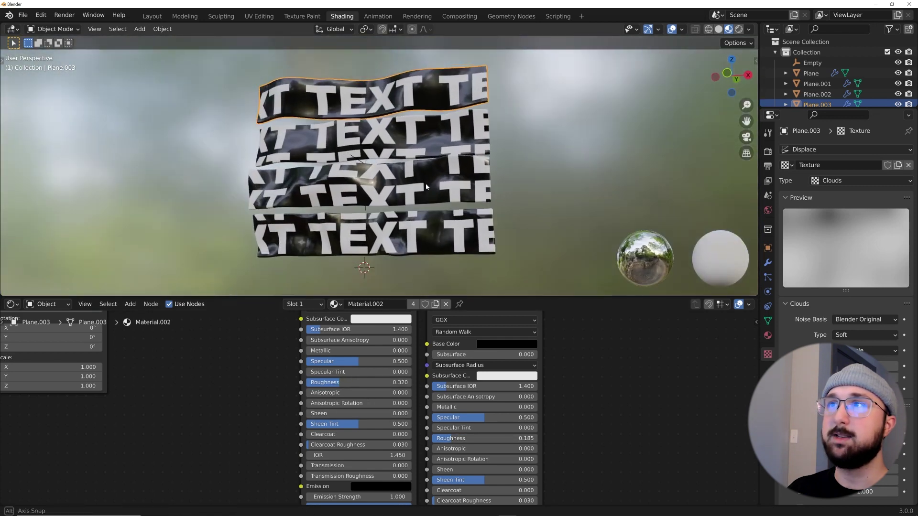
# Step: In the Layout workspace, add a mesh plane at the world origin and scale it by 8 as a floor
pyautogui.click(152, 17)
pyautogui.moveTo(363, 239); pyautogui.dragTo(425, 229, button='middle')
pyautogui.hotkey('shift', 'a')
pyautogui.moveTo(429, 134)
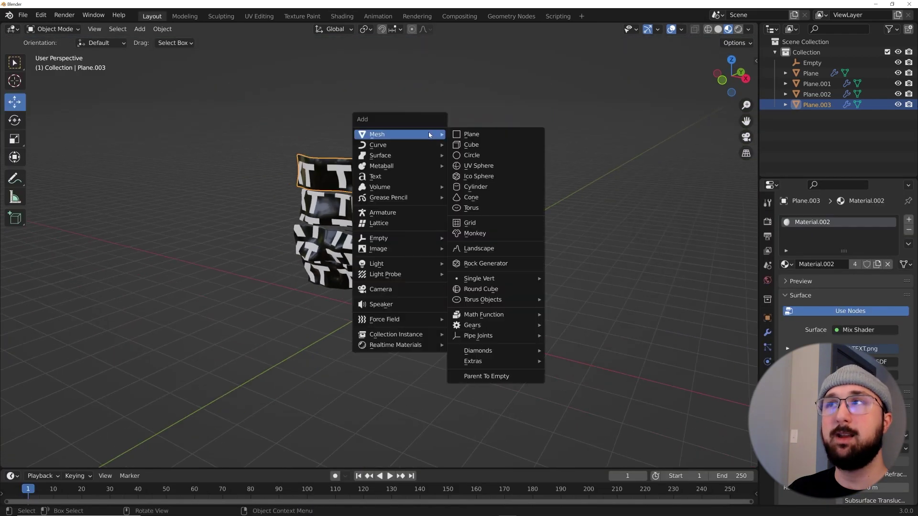
pyautogui.click(464, 134)
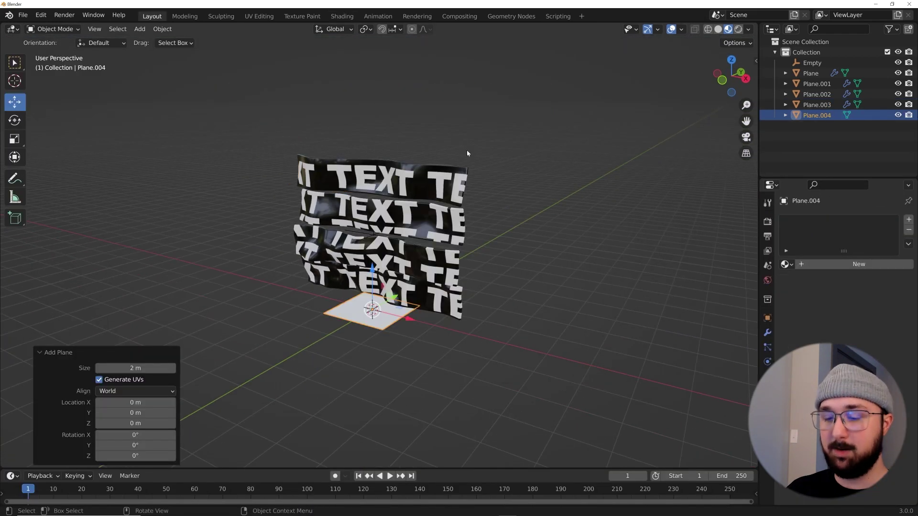
pyautogui.press('s')
pyautogui.press('8')
pyautogui.press('Return')
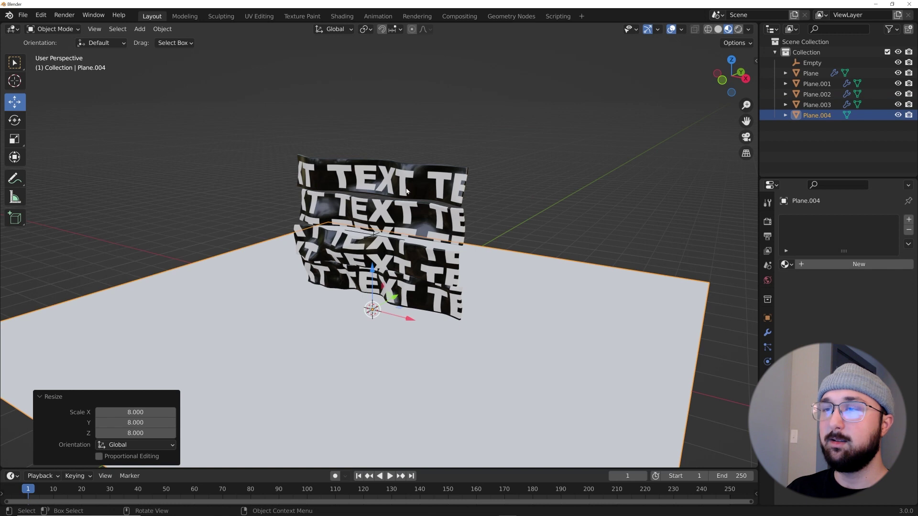
# Step: Enlarge the floor plane by a further factor of about 2.06 and apply its scale
pyautogui.scroll(-2, 406, 191)
pyautogui.press('s')
pyautogui.click(577, 208)
pyautogui.hotkey('ctrl', 'a')
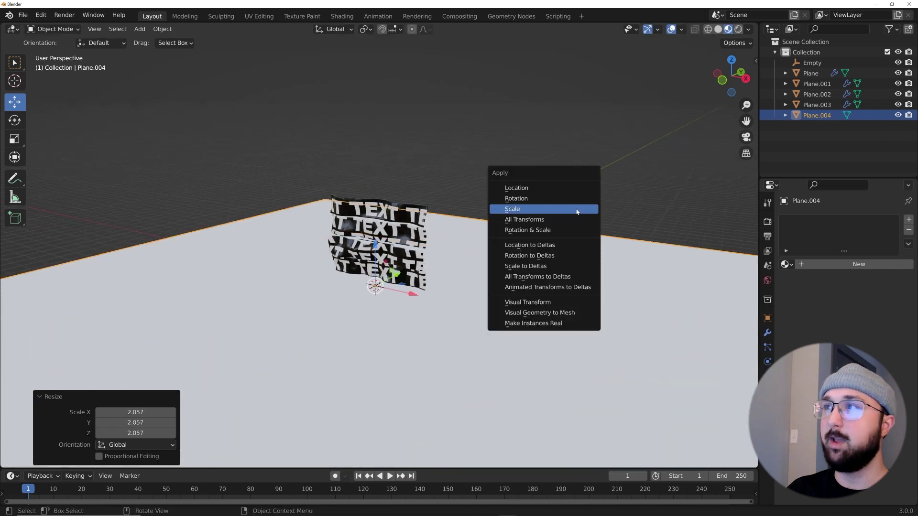
pyautogui.click(578, 209)
# Step: Add a camera aligned to an angled view of the strips from above and set its lens type to Orthographic
pyautogui.moveTo(460, 210); pyautogui.dragTo(452, 230, button='middle')
pyautogui.hotkey('shift', 'a')
pyautogui.moveTo(453, 233)
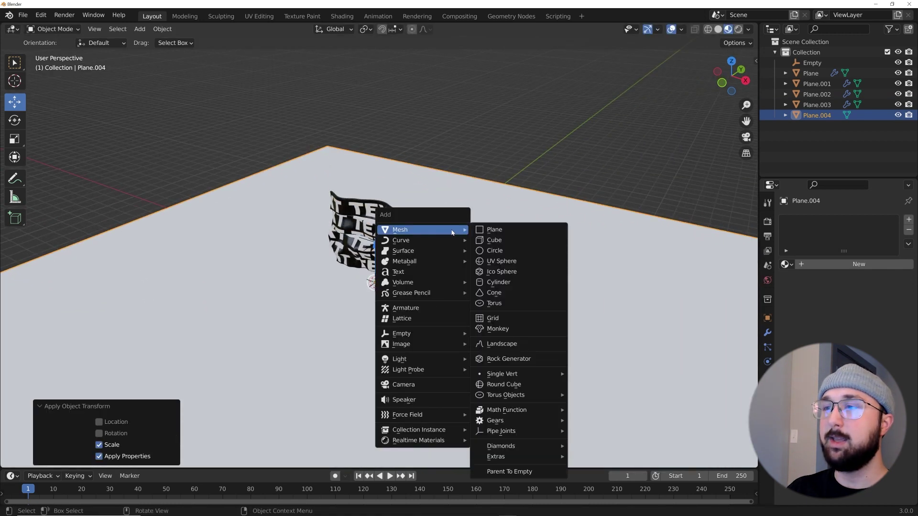
pyautogui.click(421, 385)
pyautogui.moveTo(418, 301); pyautogui.dragTo(416, 276, button='middle')
pyautogui.press('ctrl+KP_0')
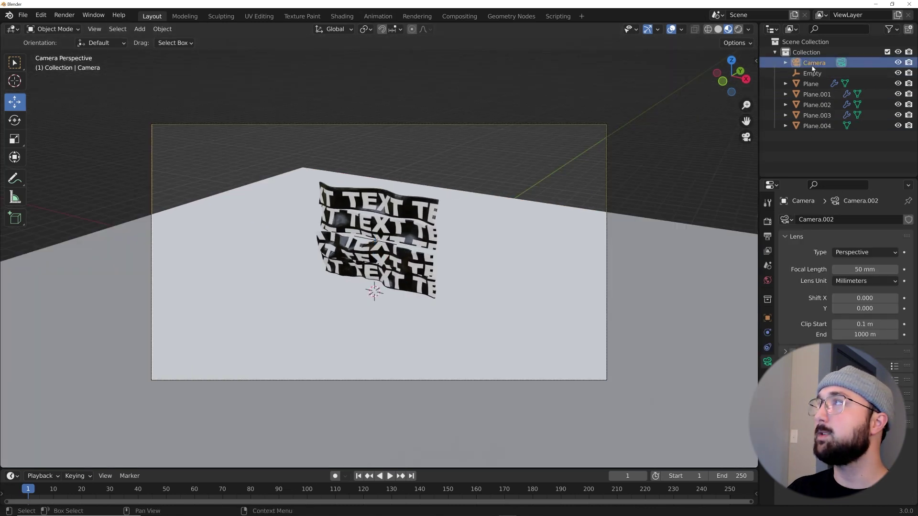
pyautogui.click(851, 253)
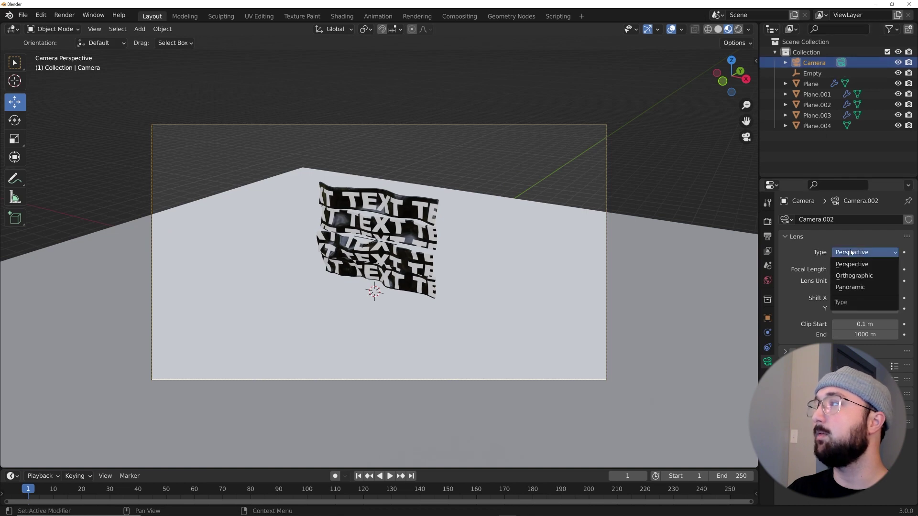
pyautogui.click(856, 276)
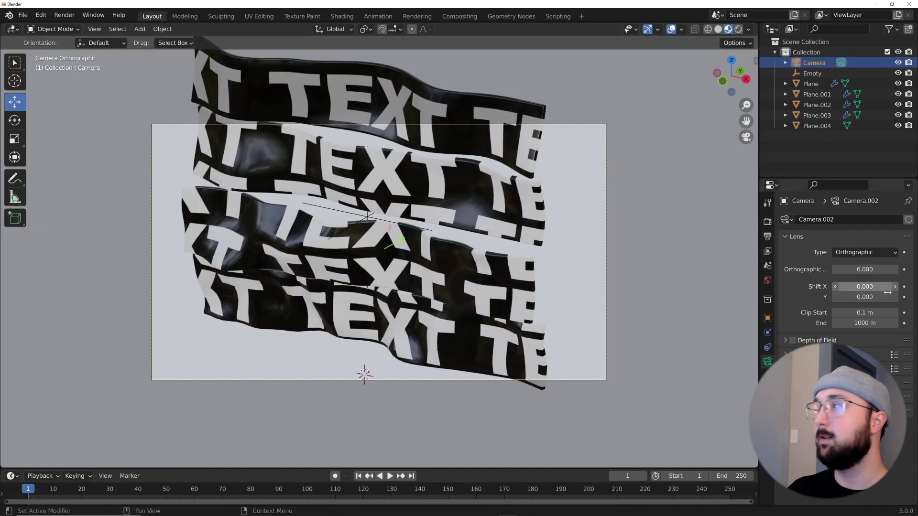
# Step: Set the camera's orthographic scale to 10.330 and move the camera so the strips sit centred in the frame
pyautogui.moveTo(865, 270); pyautogui.dragTo(904, 269)
pyautogui.press('g')
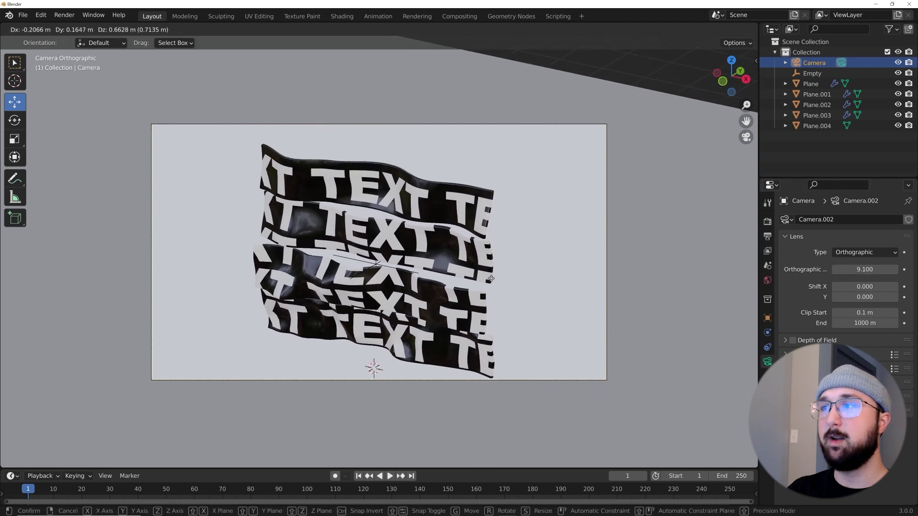
pyautogui.click(493, 263)
pyautogui.moveTo(865, 270)
pyautogui.mouseDown()
pyautogui.moveTo(884, 269)
pyautogui.moveTo(871, 269)
pyautogui.mouseUp()
pyautogui.press('g')
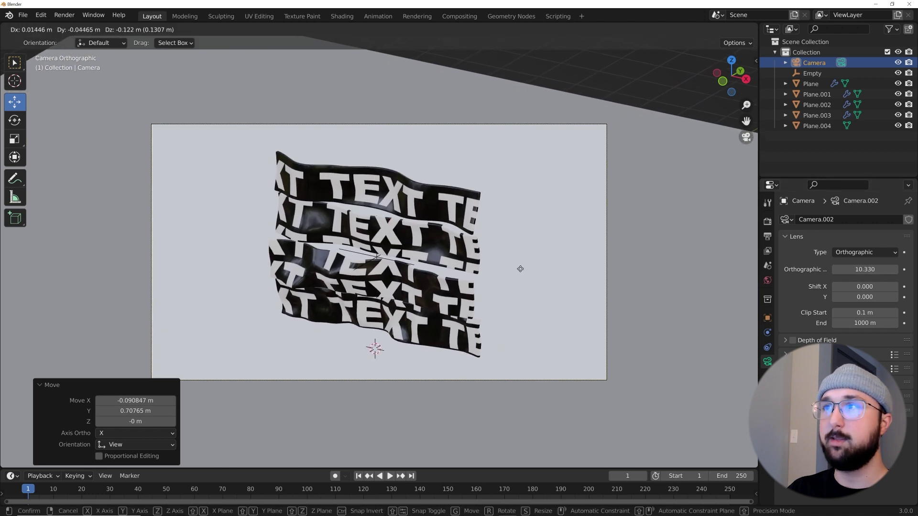
pyautogui.click(521, 268)
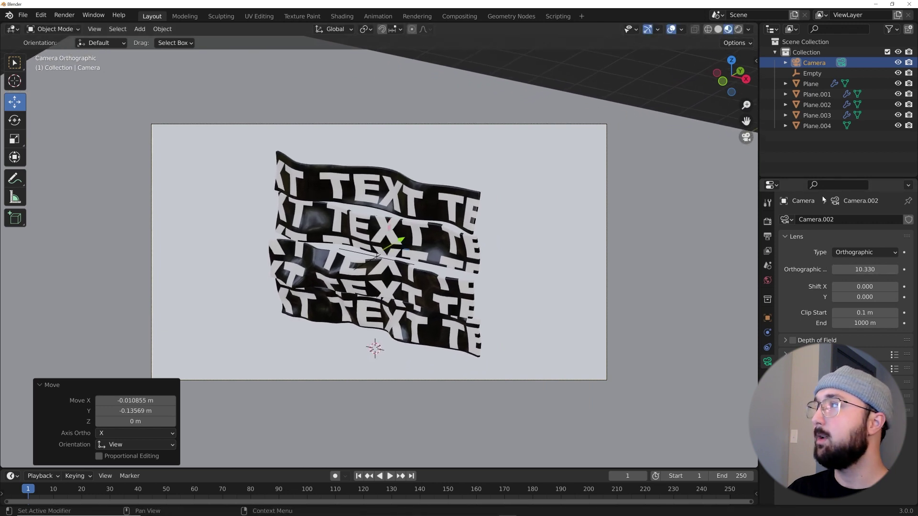
# Step: Set the render engine to Cycles with 32 viewport max samples and show the viewport in rendered shading
pyautogui.click(768, 221)
pyautogui.click(860, 220)
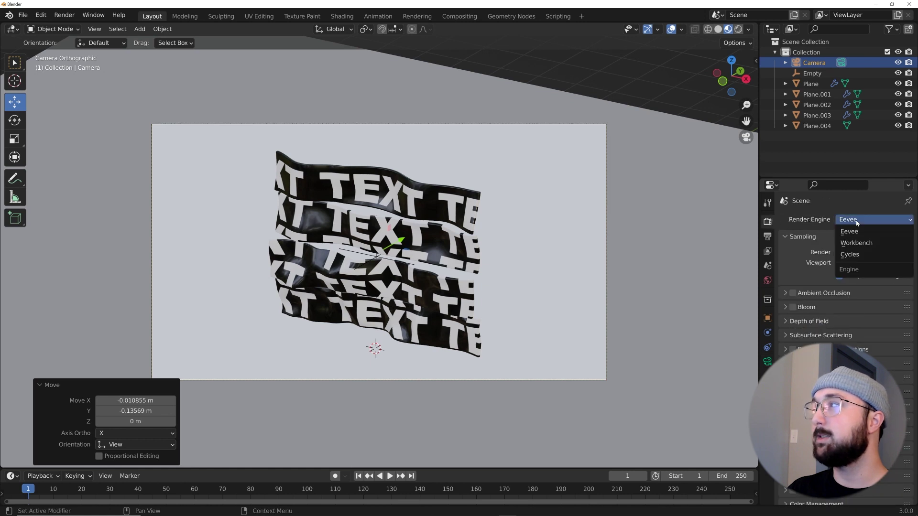
pyautogui.click(858, 257)
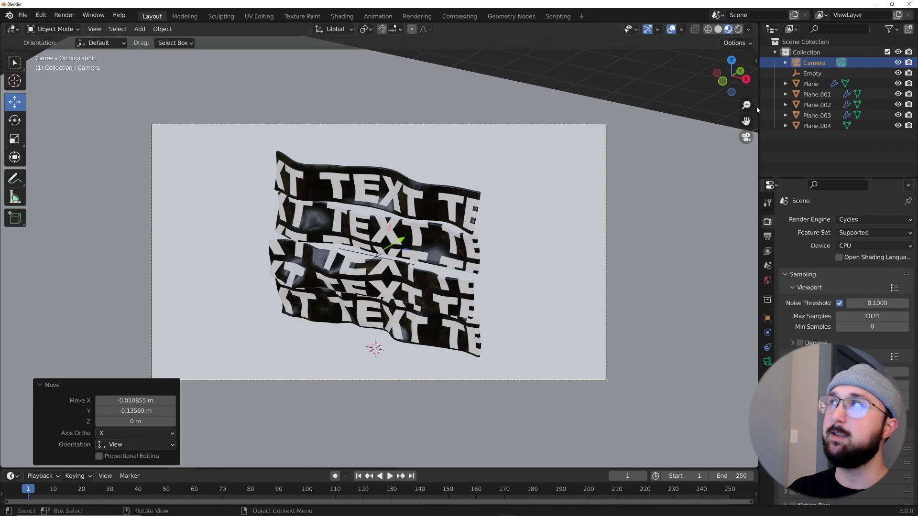
pyautogui.click(739, 29)
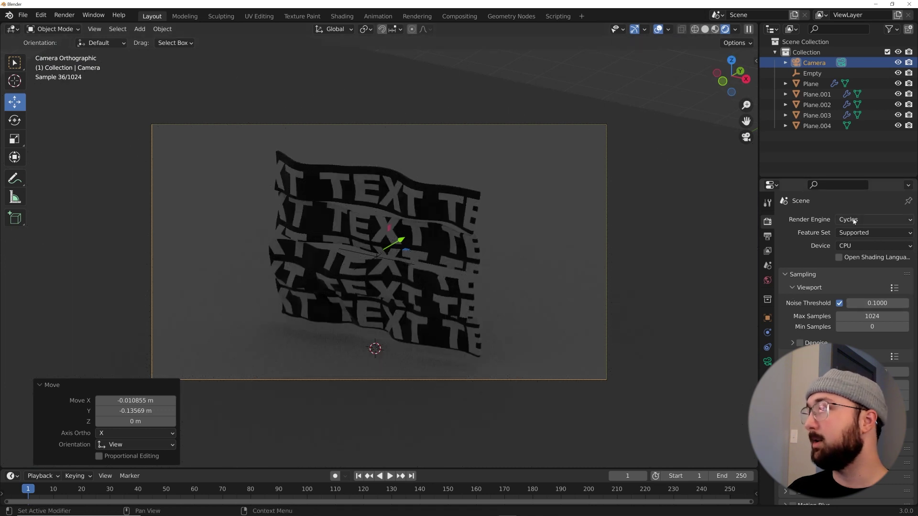
pyautogui.click(704, 29)
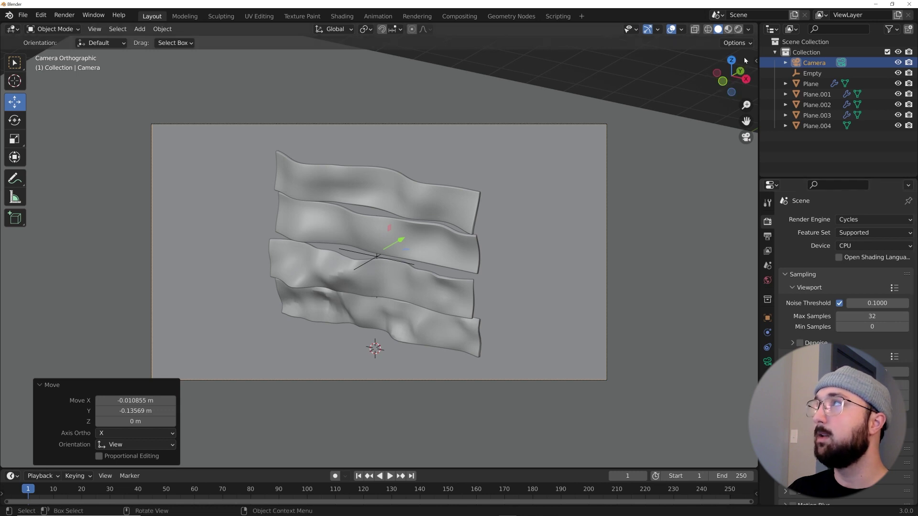
pyautogui.click(738, 28)
# Step: Add an area light and raise it about 6.24 m along Z above the strips
pyautogui.hotkey('shift', 'a')
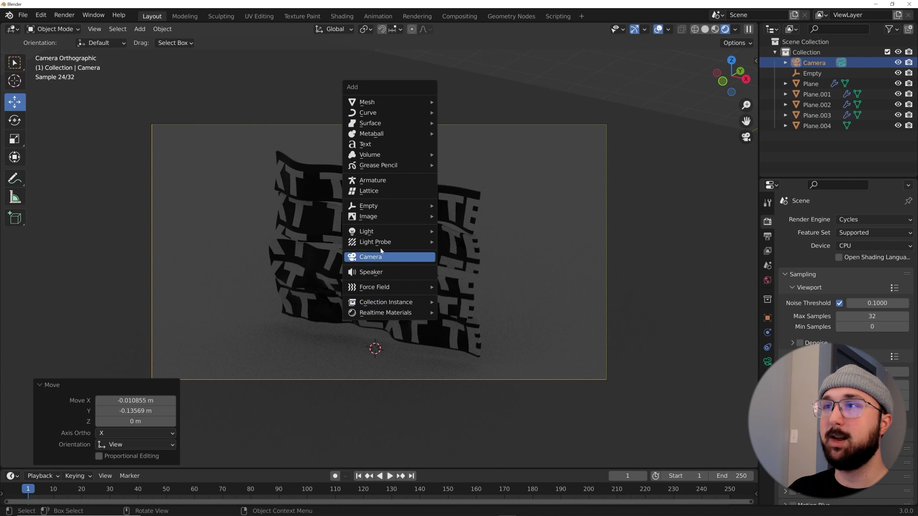
pyautogui.moveTo(383, 231)
pyautogui.click(456, 266)
pyautogui.scroll(-3, 377, 270)
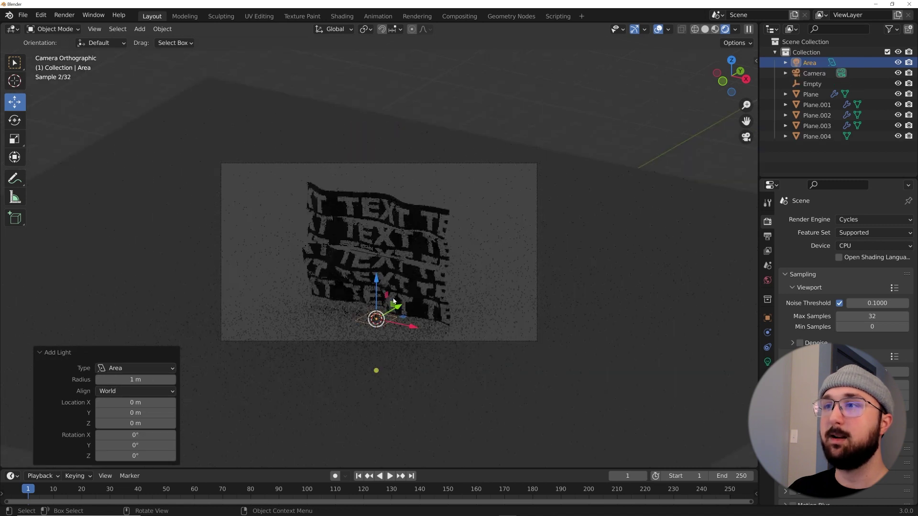
pyautogui.moveTo(378, 271); pyautogui.dragTo(404, 401)
pyautogui.press('g')
pyautogui.press('z')
pyautogui.click(389, 93)
# Step: Scale the area light up about 3.13 times and raise it another 1.02 m or so
pyautogui.press('s')
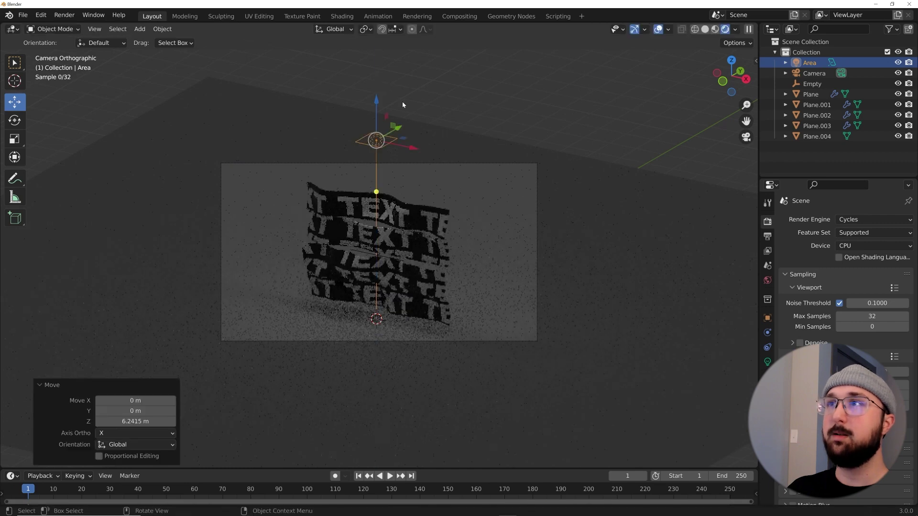
pyautogui.click(520, 188)
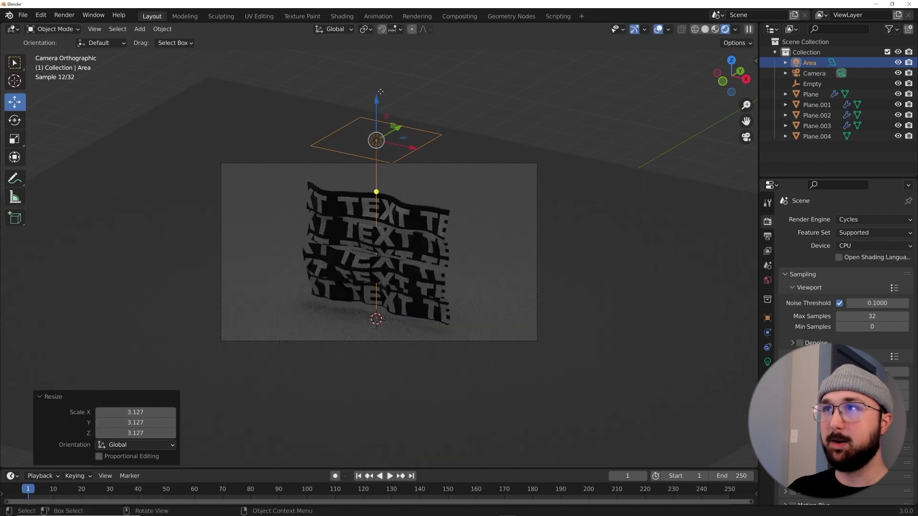
pyautogui.moveTo(381, 91); pyautogui.dragTo(381, 62)
# Step: Increase the area light's power to about 493 W
pyautogui.scroll(4, 610, 344)
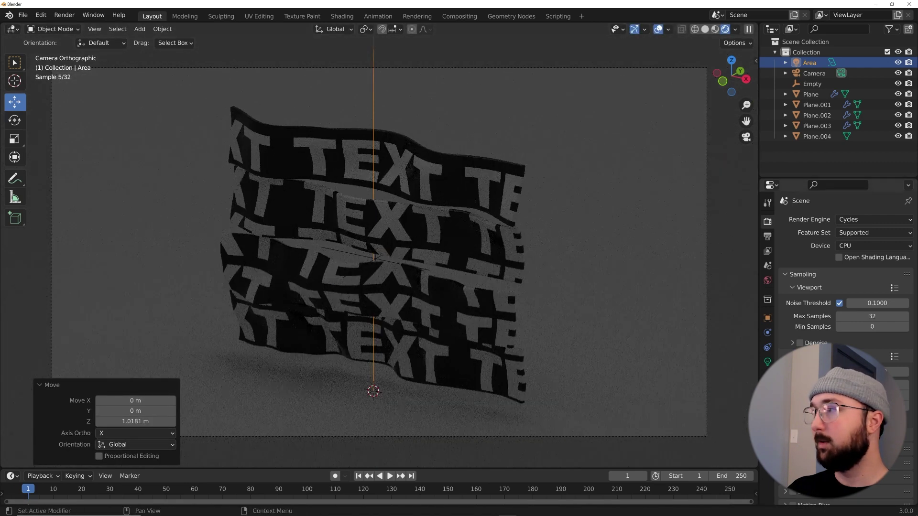
pyautogui.click(768, 362)
pyautogui.moveTo(866, 290)
pyautogui.mouseDown()
pyautogui.moveTo(899, 290)
pyautogui.moveTo(877, 290)
pyautogui.mouseUp()
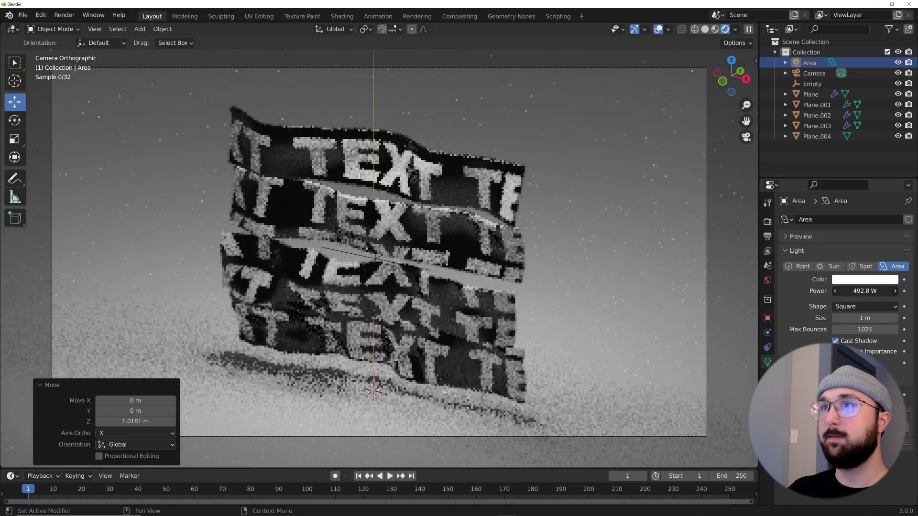
# Step: Duplicate the area light about 8.2 m along negative X, tilt it about 66.5° towards the strips, and return to the camera view
pyautogui.scroll(-5, 353, 262)
pyautogui.moveTo(353, 254); pyautogui.dragTo(353, 262, button='middle')
pyautogui.hotkey('shift', 'd')
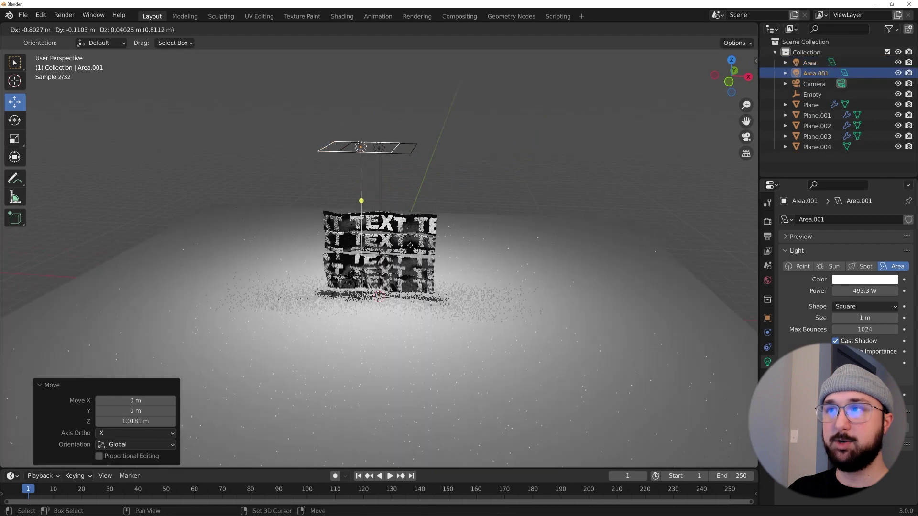
pyautogui.click(289, 291)
pyautogui.moveTo(289, 292); pyautogui.dragTo(390, 312, button='middle')
pyautogui.press('r')
pyautogui.press('r')
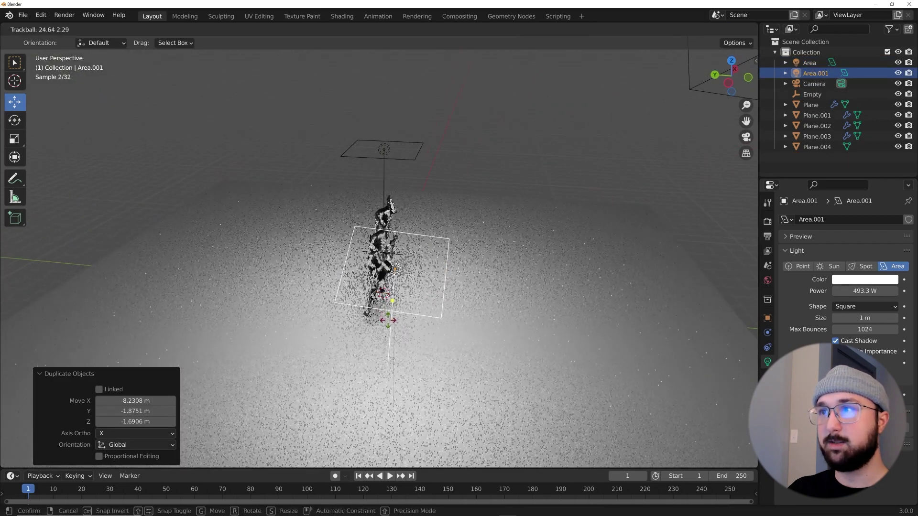
pyautogui.click(387, 337)
pyautogui.press('KP_0')
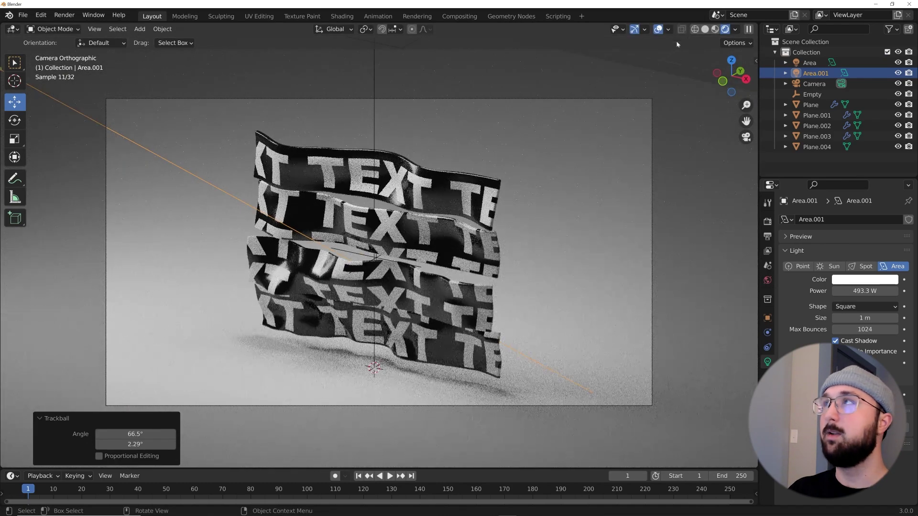
# Step: Render a test image of the strips with the viewport set to solid shading, inspect it, stop the render and return to the Layout workspace
pyautogui.click(660, 30)
pyautogui.press('Home')
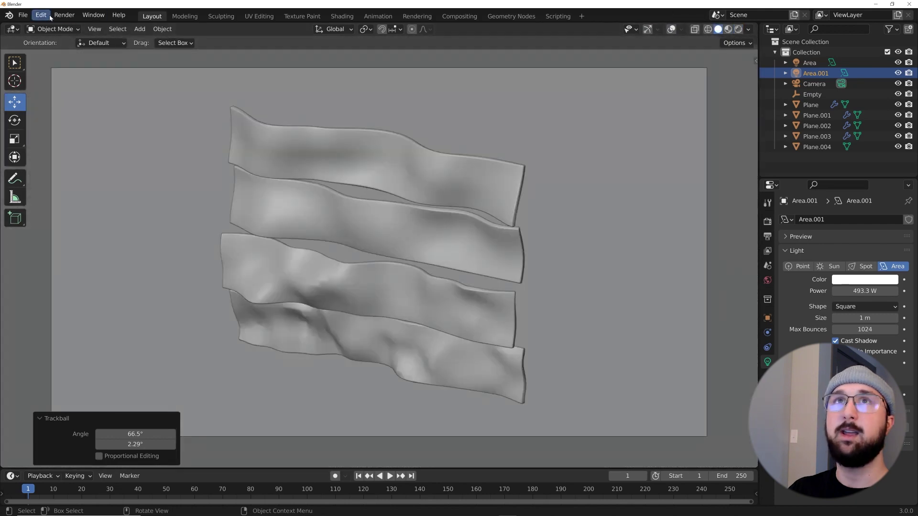
pyautogui.click(64, 15)
pyautogui.click(72, 25)
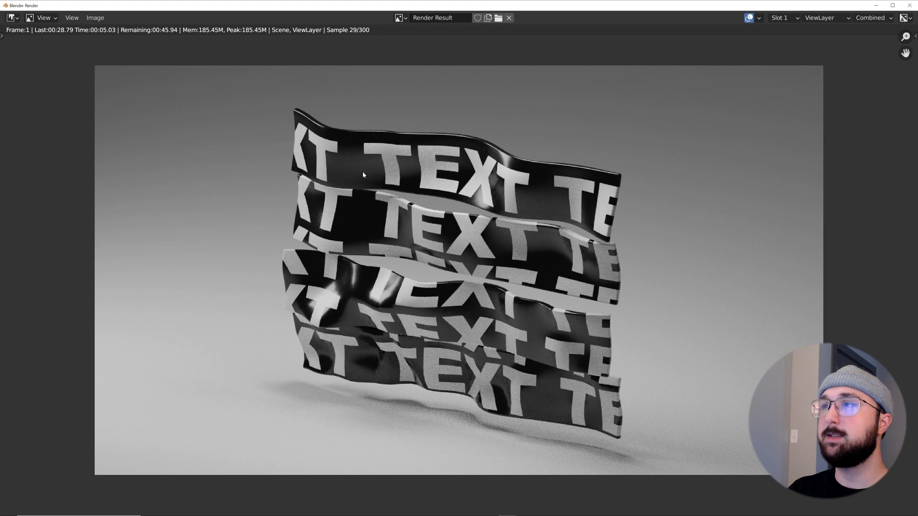
pyautogui.scroll(-1, 376, 227)
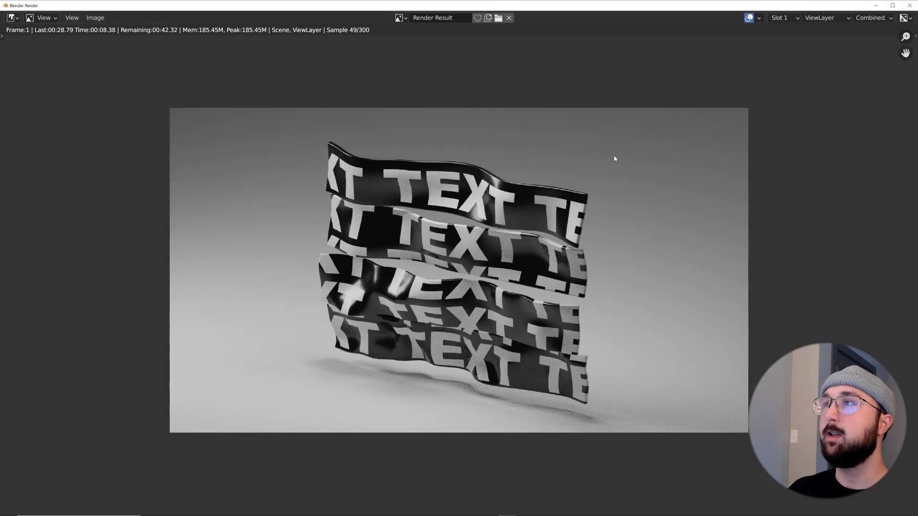
pyautogui.press('Escape')
pyautogui.scroll(3, 660, 109)
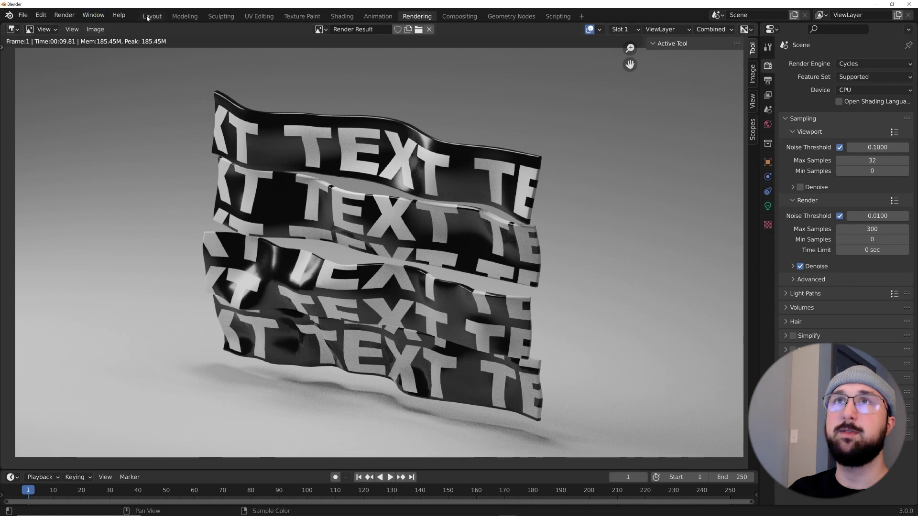
pyautogui.click(150, 17)
# Step: Add a Subdivision Surface modifier to the lowest strip and place it between its Solidify and Bevel modifiers
pyautogui.scroll(4, 277, 379)
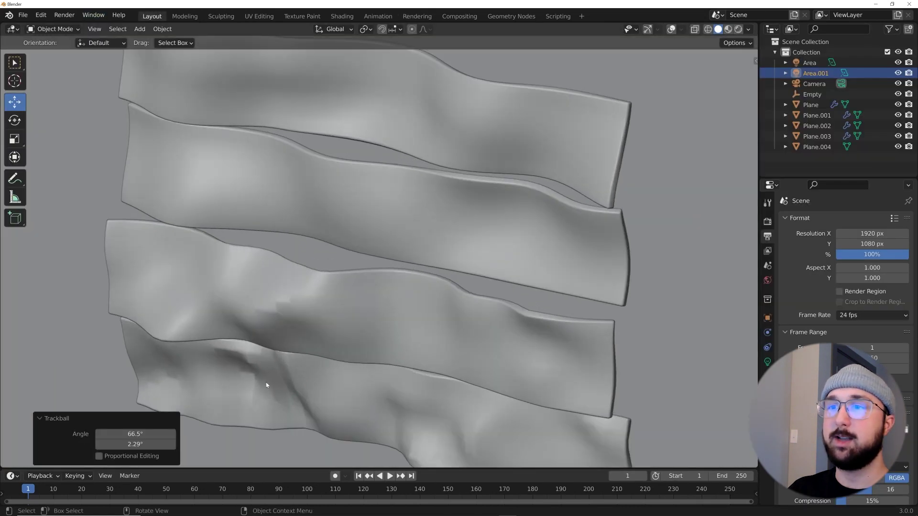
pyautogui.click(497, 429)
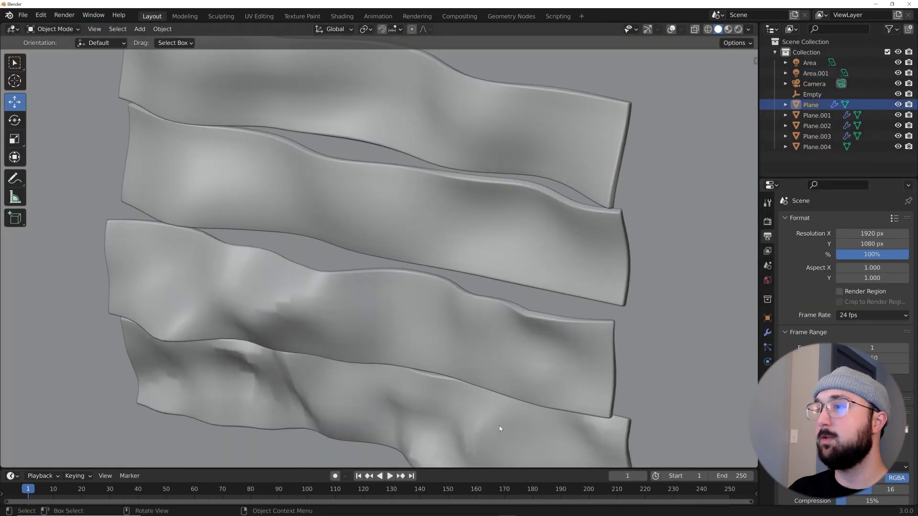
pyautogui.click(671, 30)
pyautogui.click(768, 332)
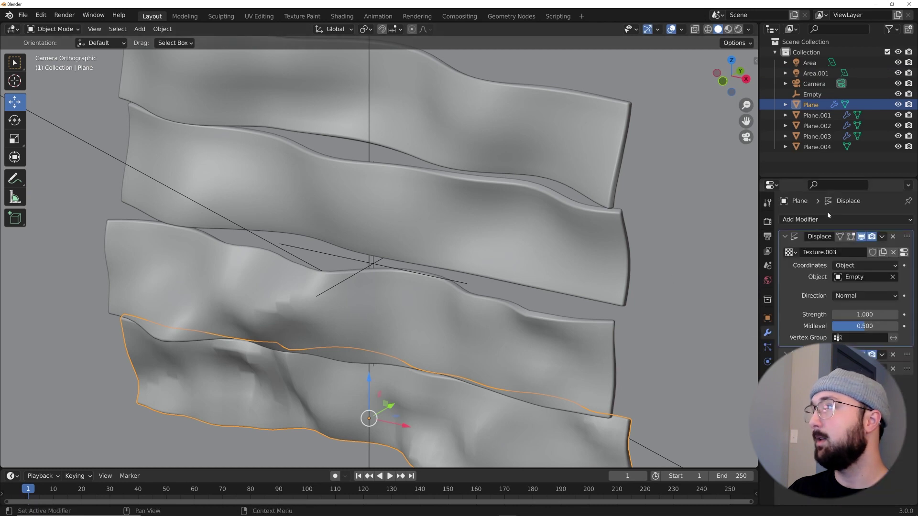
pyautogui.click(813, 220)
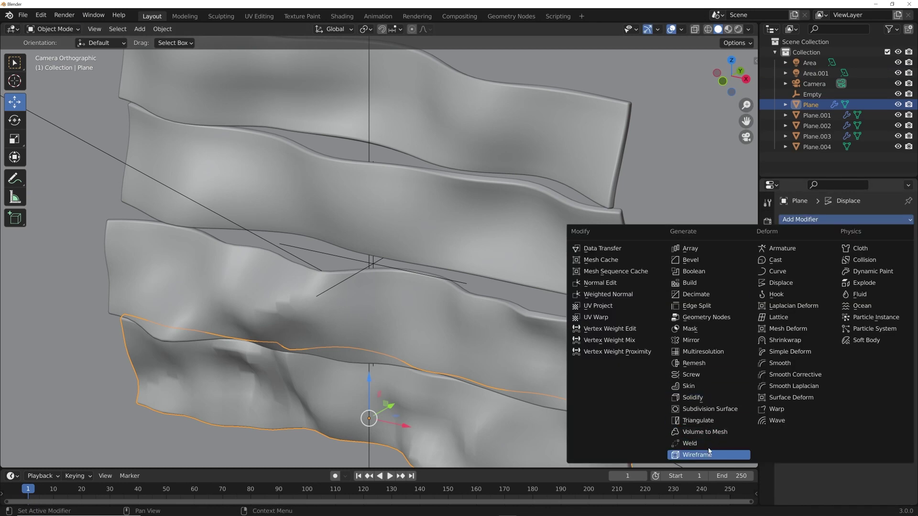
pyautogui.click(720, 410)
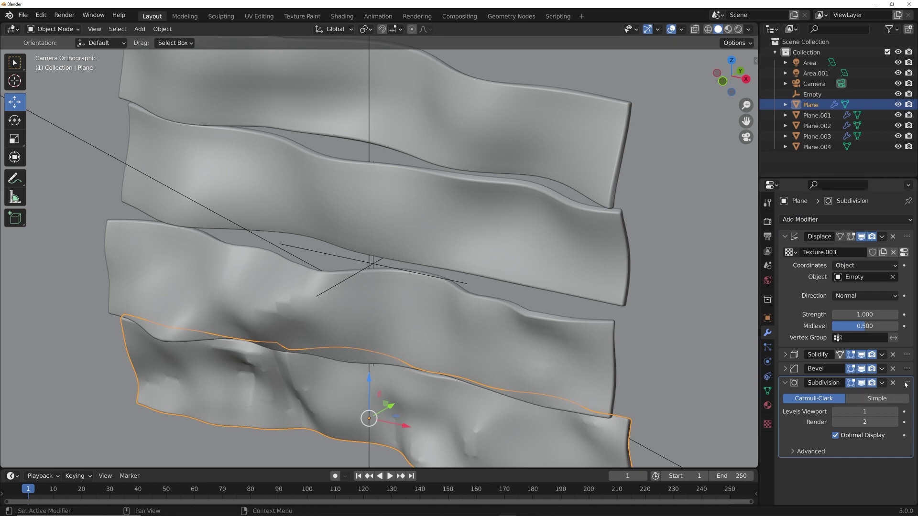
pyautogui.moveTo(906, 385); pyautogui.dragTo(904, 358)
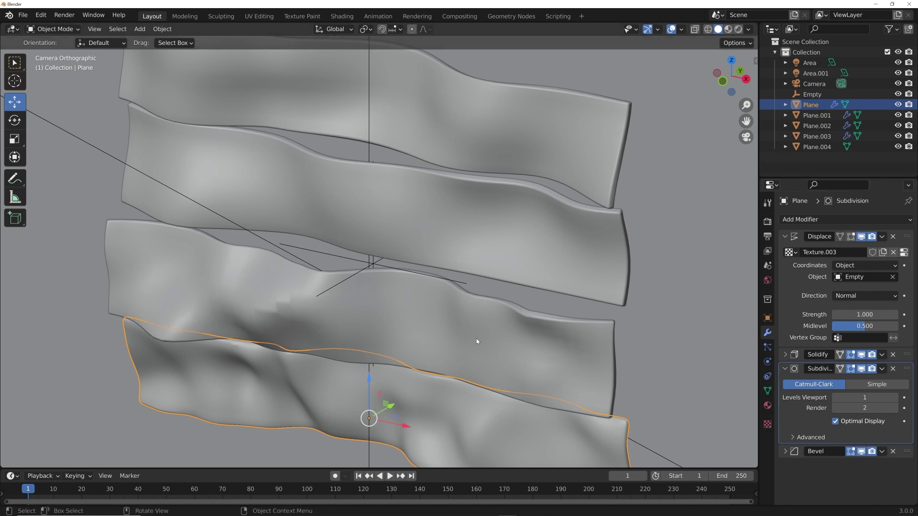
# Step: Add a Subdivision Surface modifier to the second strip from the bottom and place it directly after Displace, before Solidify
pyautogui.scroll(-4, 425, 336)
pyautogui.click(426, 330)
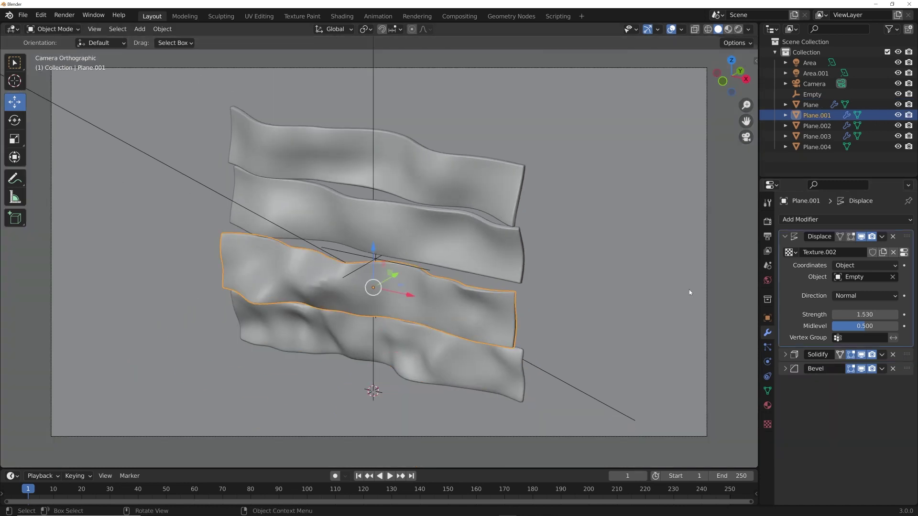
pyautogui.click(829, 220)
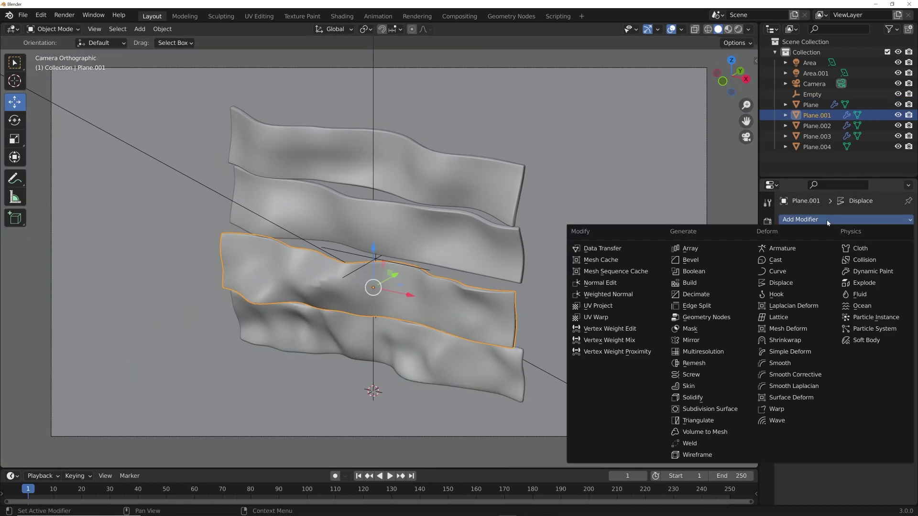
pyautogui.click(711, 410)
pyautogui.moveTo(907, 383); pyautogui.dragTo(909, 352)
pyautogui.scroll(3, 491, 296)
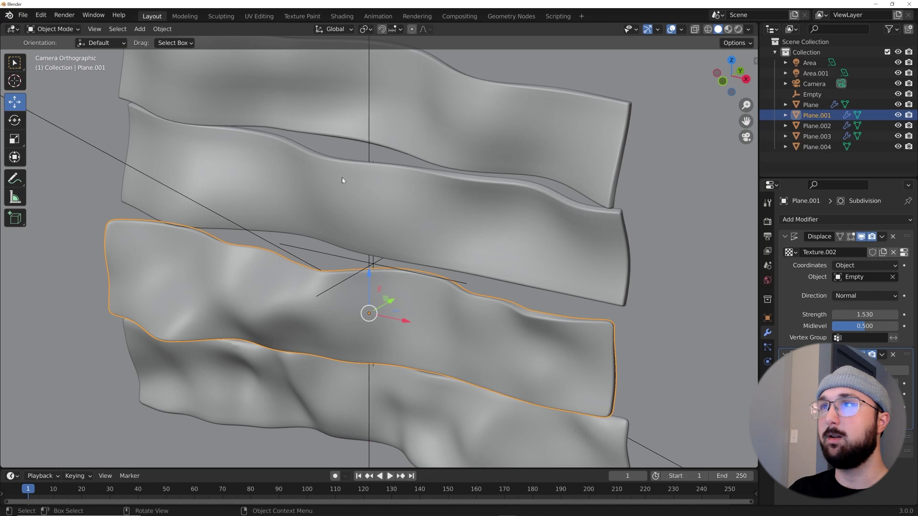
# Step: Preview the smoothed strips in rendered shading without overlays, then restore solid shading with overlays
pyautogui.click(738, 29)
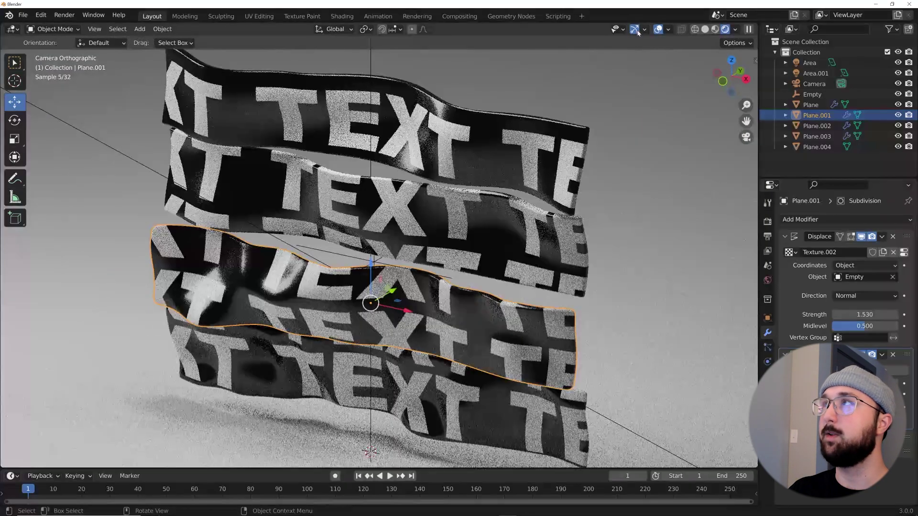
pyautogui.click(657, 30)
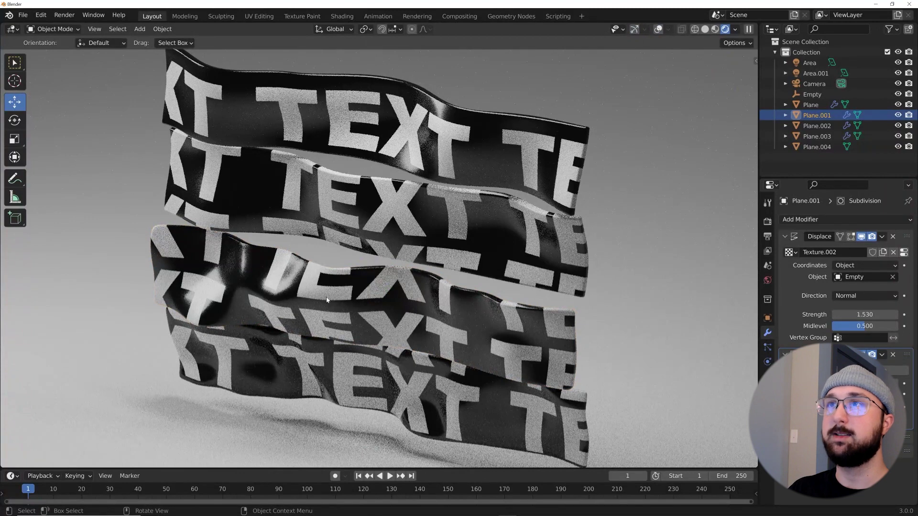
pyautogui.click(708, 30)
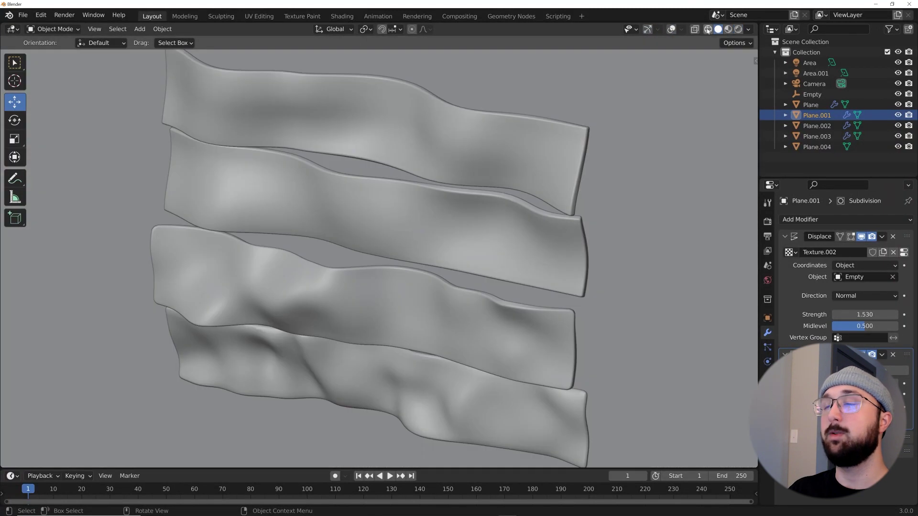
pyautogui.scroll(-1, 550, 202)
pyautogui.click(671, 29)
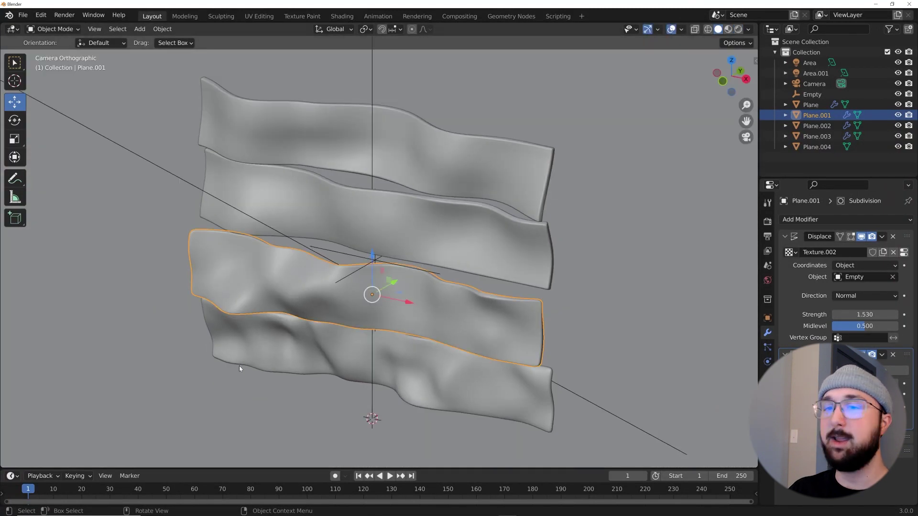
# Step: Enlarge the timeline and keyframe the Empty's Z rotation from 0° at frame 0 to 360° at frame 250
pyautogui.moveTo(267, 467); pyautogui.dragTo(268, 445)
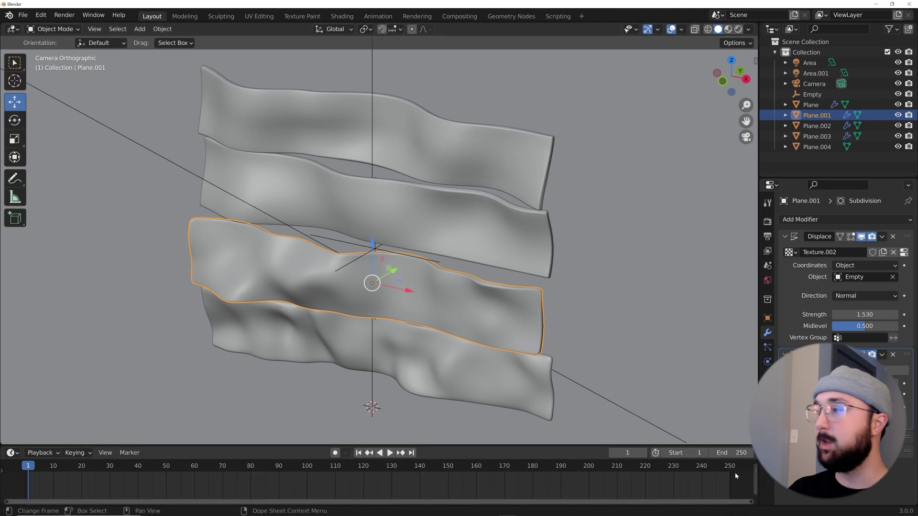
pyautogui.click(812, 94)
pyautogui.moveTo(861, 307); pyautogui.dragTo(828, 308)
pyautogui.click(859, 307)
pyautogui.press('Return')
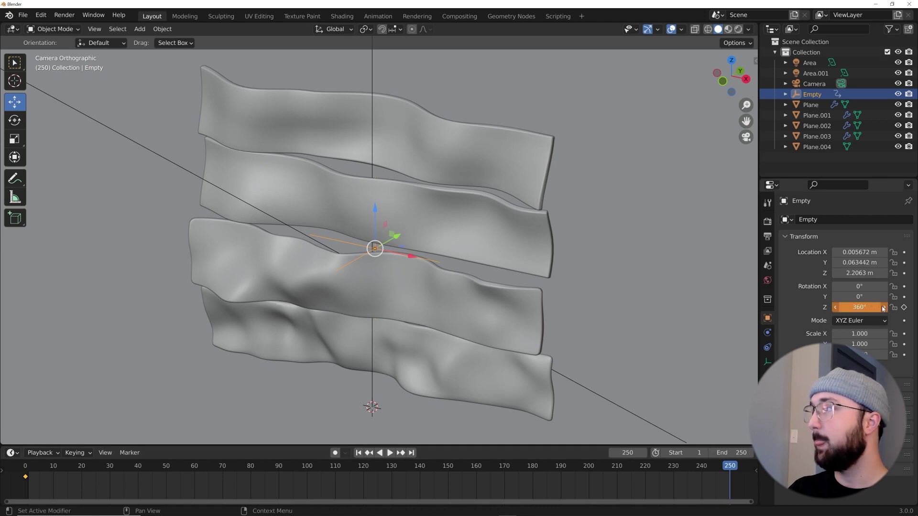
pyautogui.click(904, 307)
# Step: Play the strip animation in solid and rendered shading, then stop the playback
pyautogui.press('space')
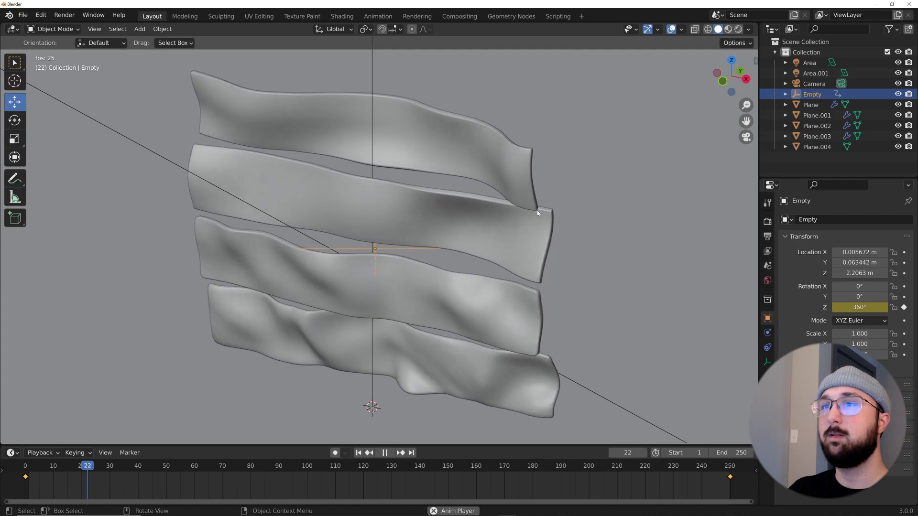
pyautogui.click(739, 29)
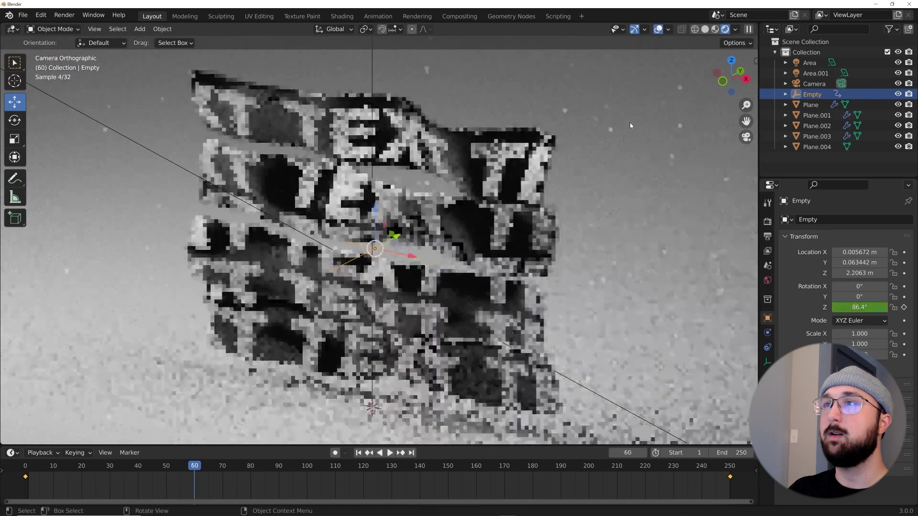
pyautogui.press('space')
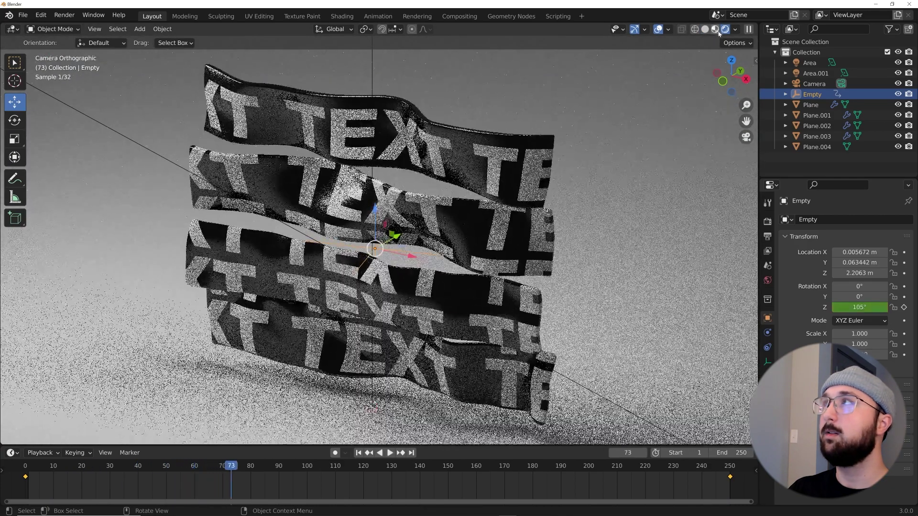
# Step: Play the animation in material preview using the scene lights and scene world, then stop it and return to solid shading
pyautogui.click(715, 29)
pyautogui.press('space')
pyautogui.click(749, 29)
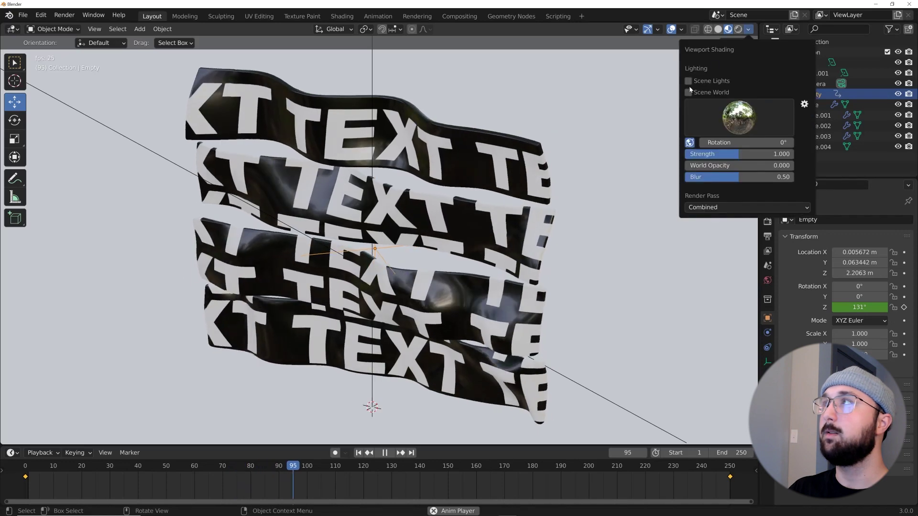
pyautogui.click(688, 91)
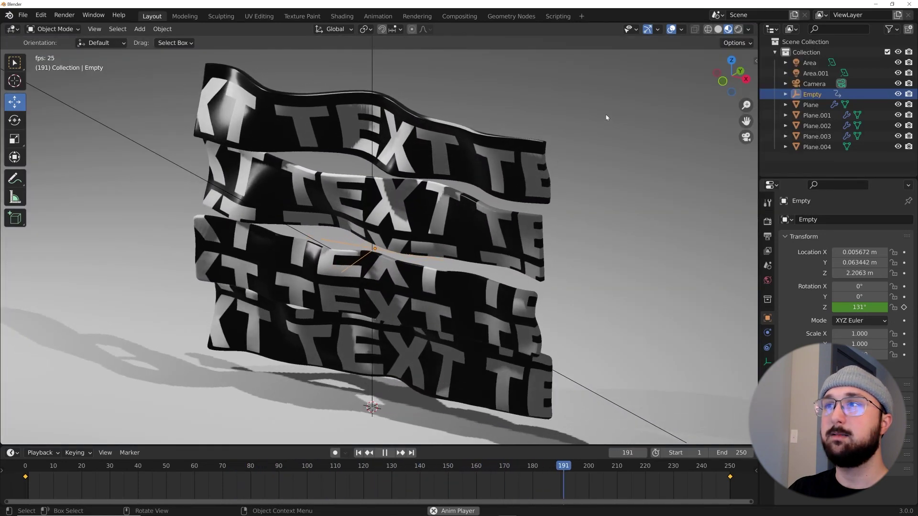
pyautogui.press('space')
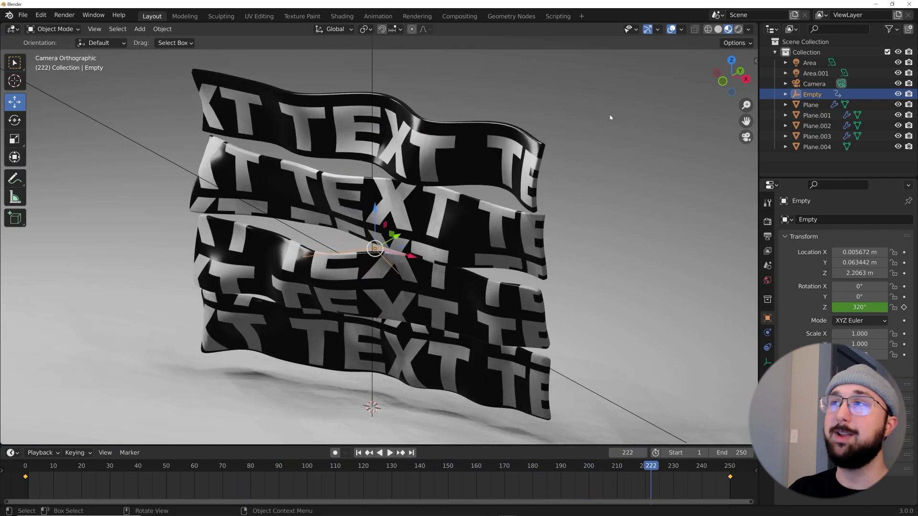
pyautogui.click(718, 29)
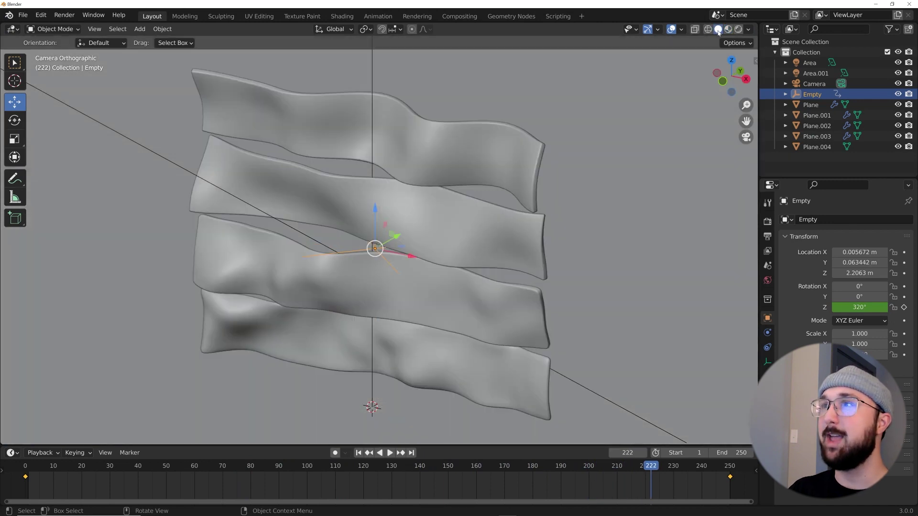
# Step: Set the render output file format to FFmpeg Video and expand its encoding settings
pyautogui.click(767, 236)
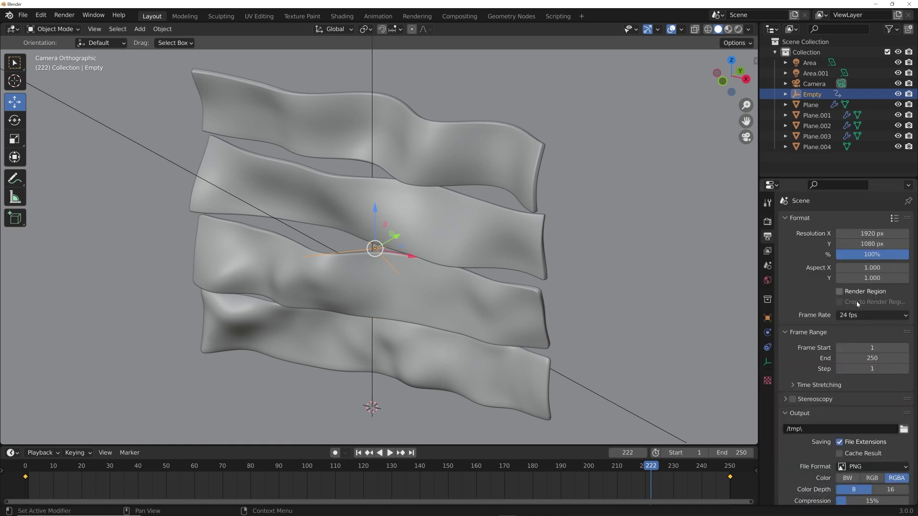
pyautogui.scroll(-3, 875, 382)
pyautogui.scroll(3, 871, 393)
pyautogui.scroll(-3, 859, 406)
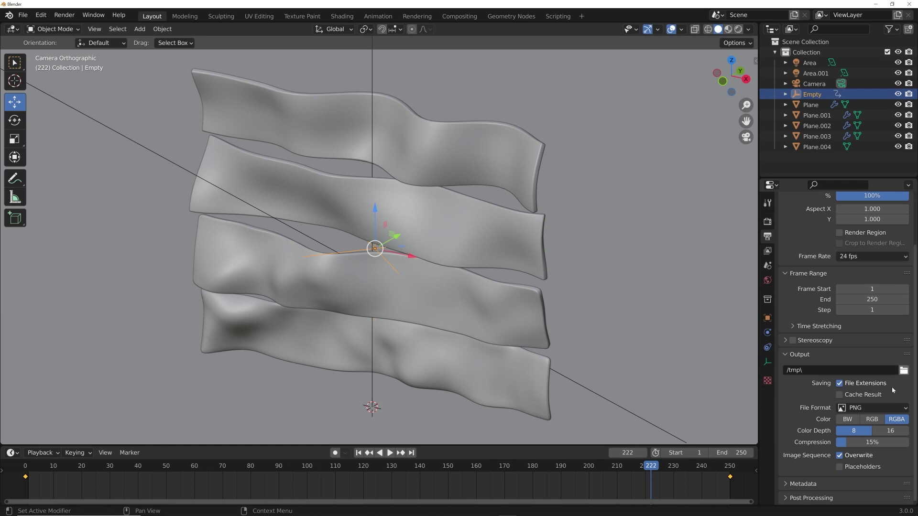
pyautogui.click(871, 412)
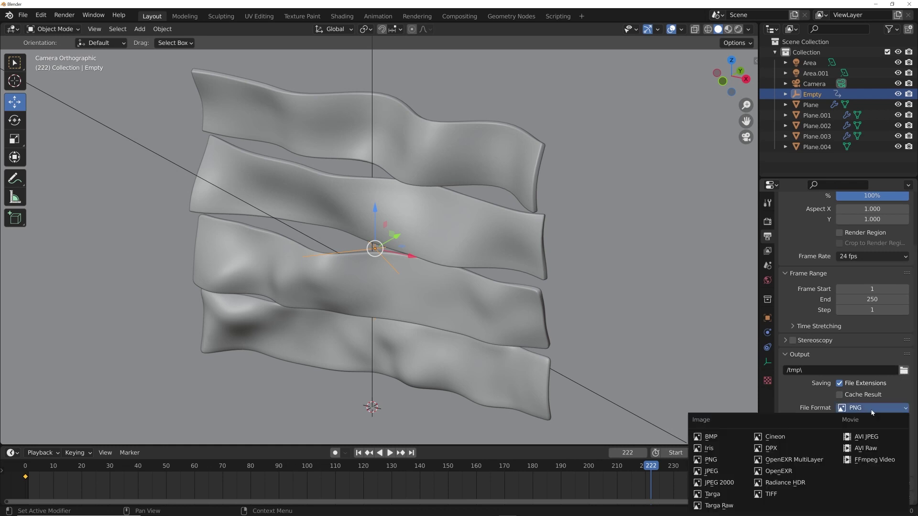
pyautogui.click(874, 460)
pyautogui.click(818, 474)
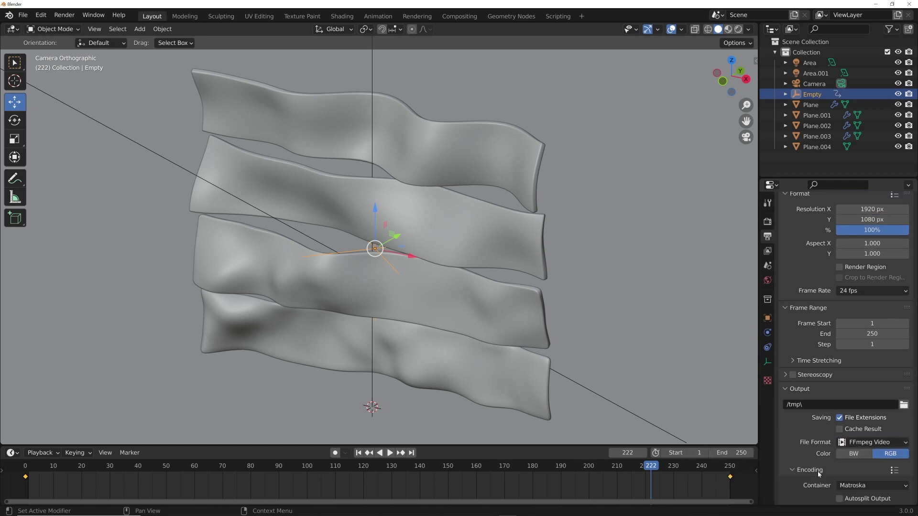
# Step: Set the encoding container to MPEG-4 and the video output quality to Perceptually Lossless
pyautogui.scroll(-3, 820, 474)
pyautogui.click(870, 376)
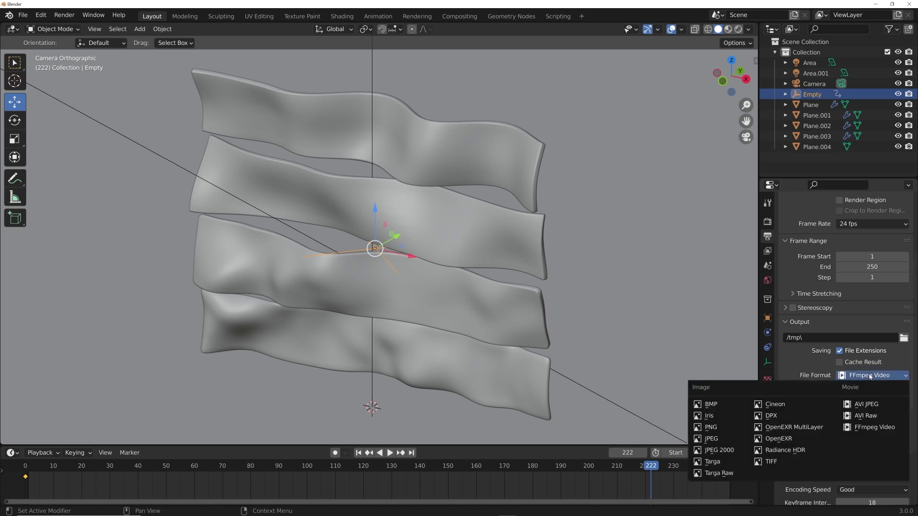
pyautogui.click(877, 417)
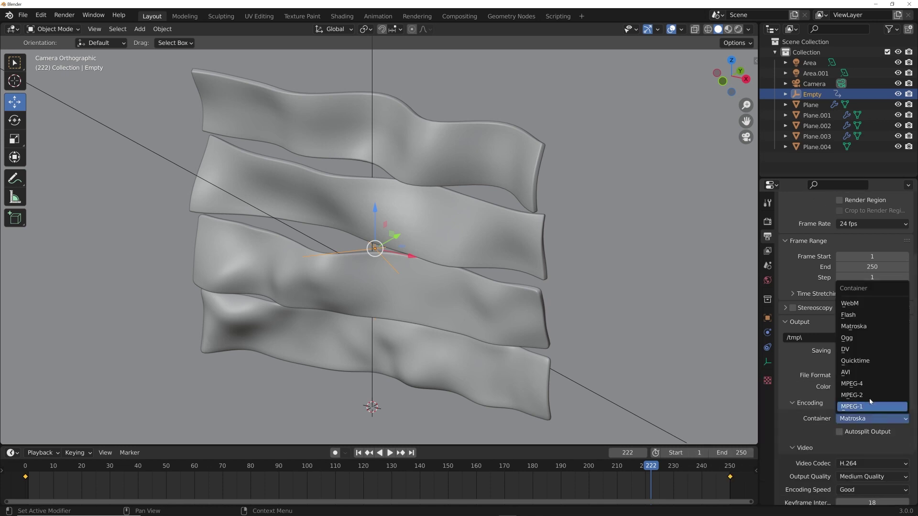
pyautogui.click(863, 387)
pyautogui.scroll(-2, 861, 441)
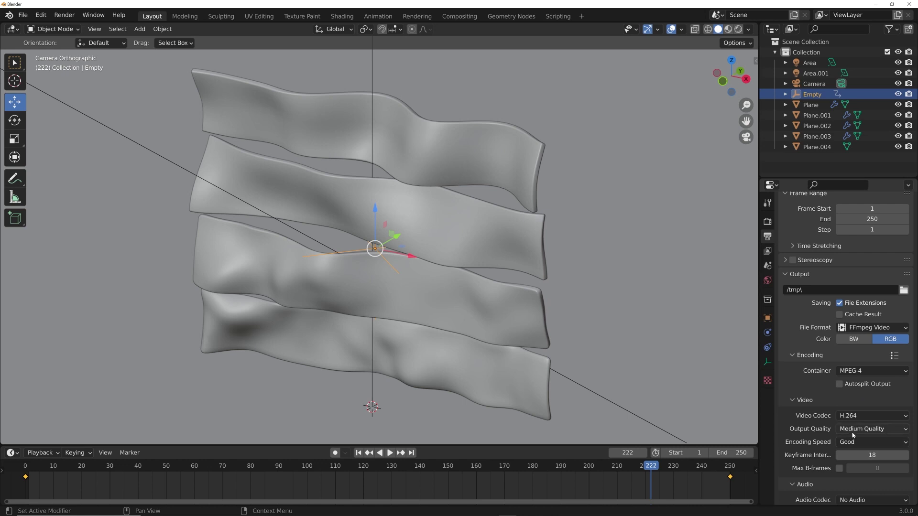
pyautogui.click(856, 430)
pyautogui.click(858, 396)
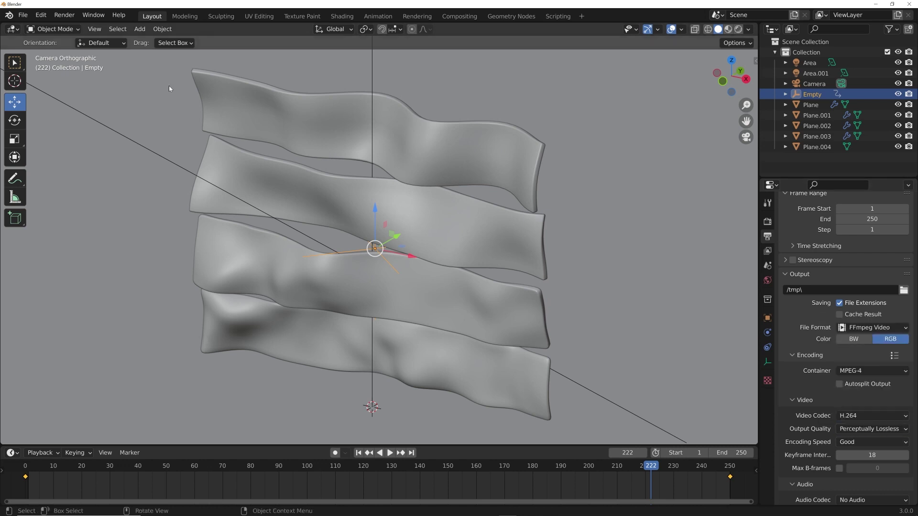
pyautogui.click(61, 15)
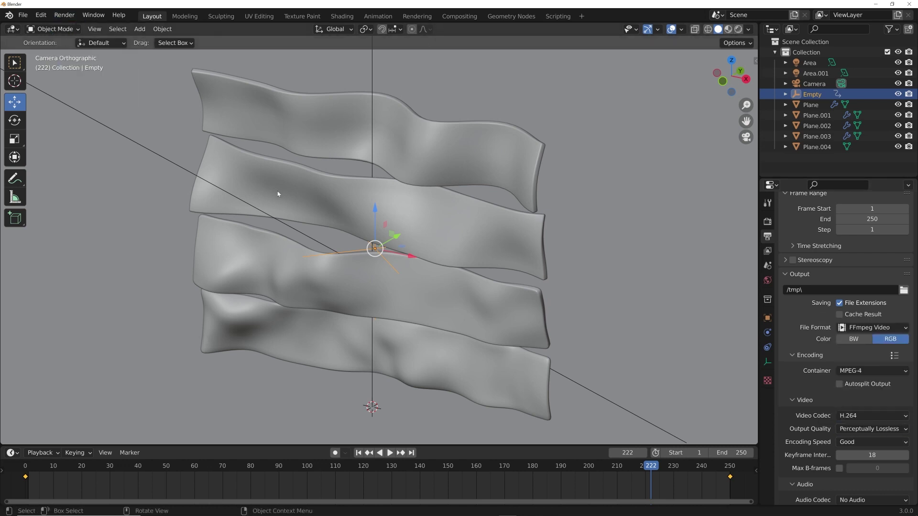